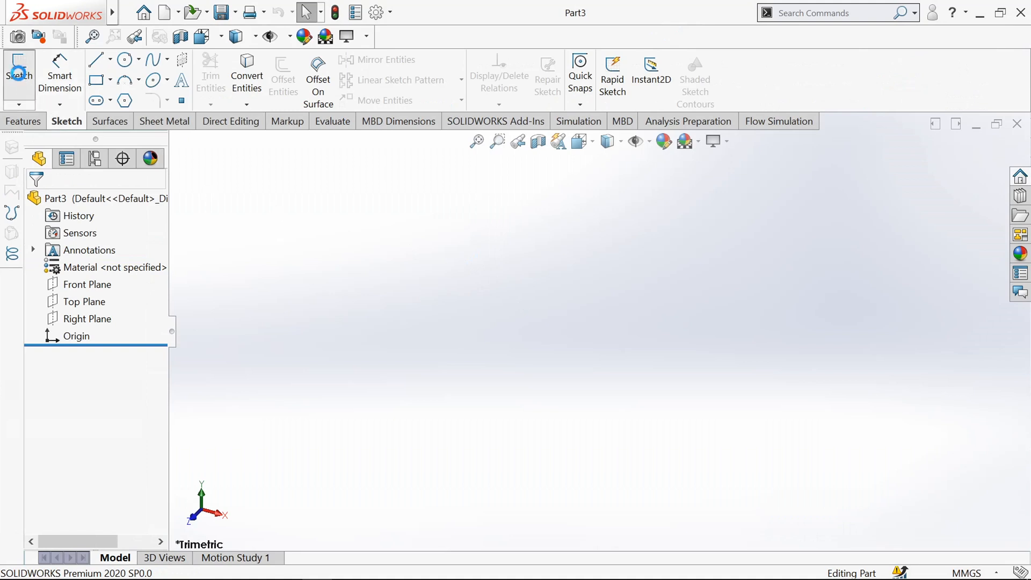
Start a sketch on the Front Plane and draw a corner rectangle from the origin, about 104 mm wide and 17.5 mm high.
click(453, 199)
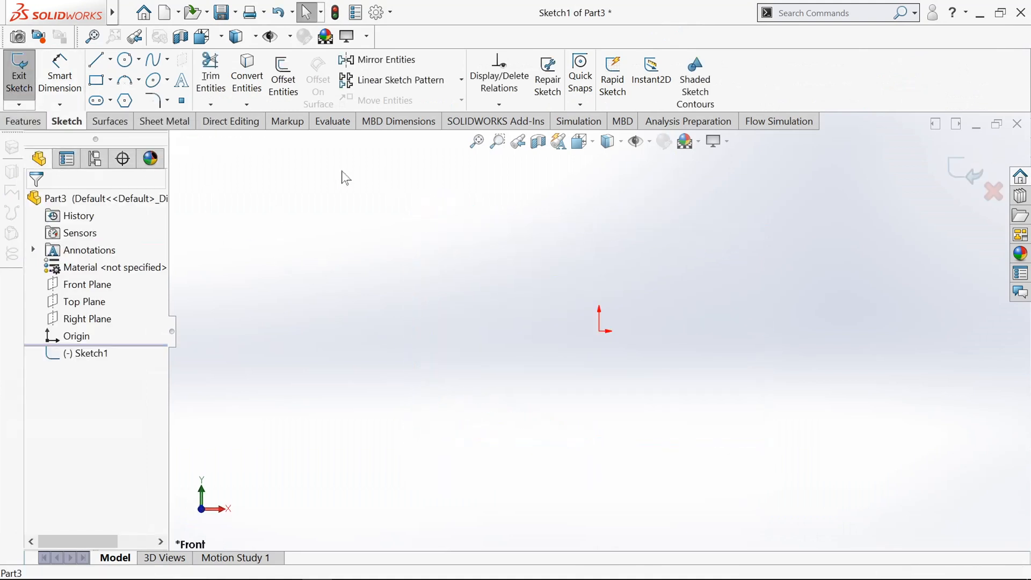
click(97, 81)
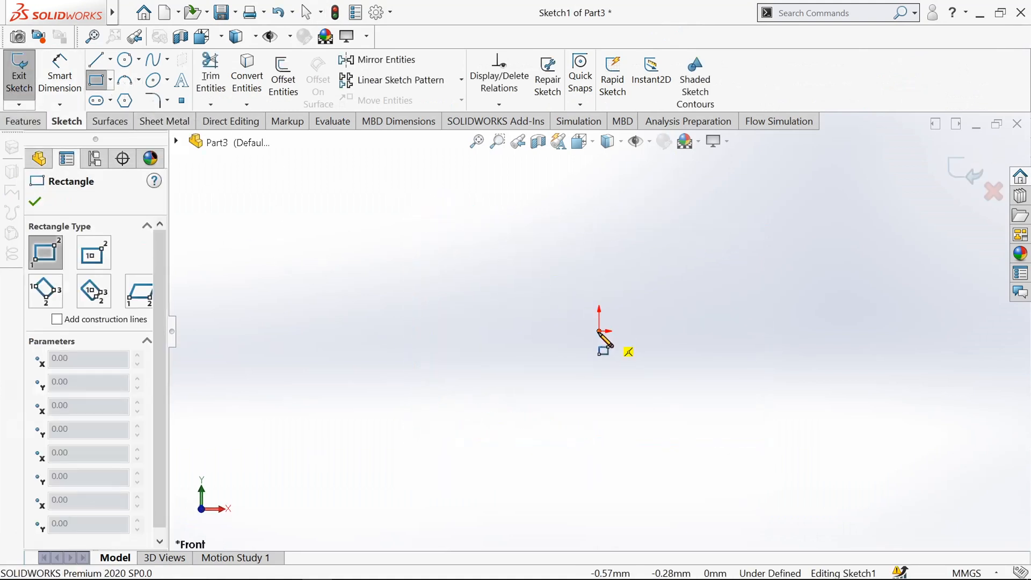
click(599, 331)
scroll(741, 288, down, 4)
scroll(738, 293, up, 5)
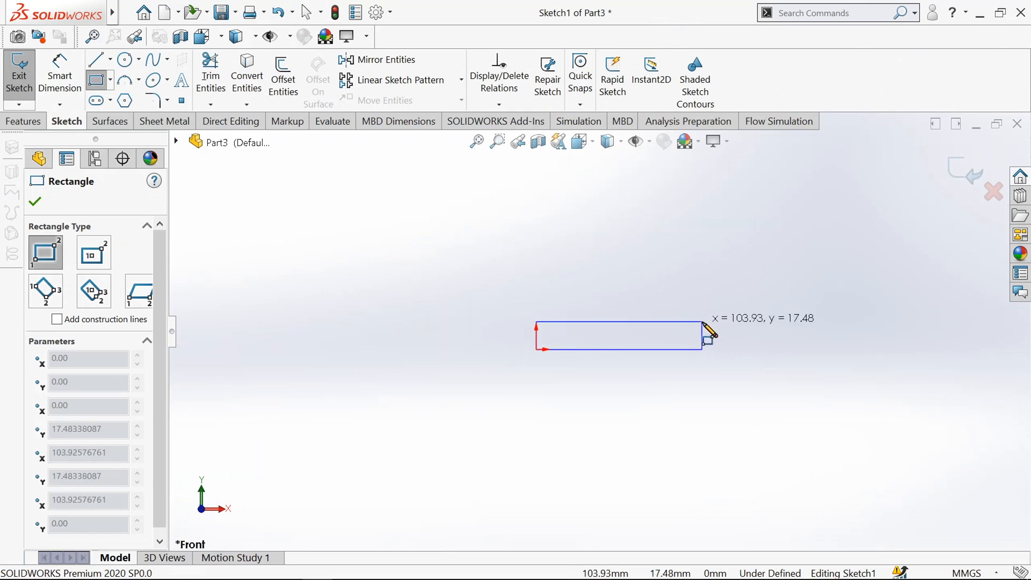
click(703, 322)
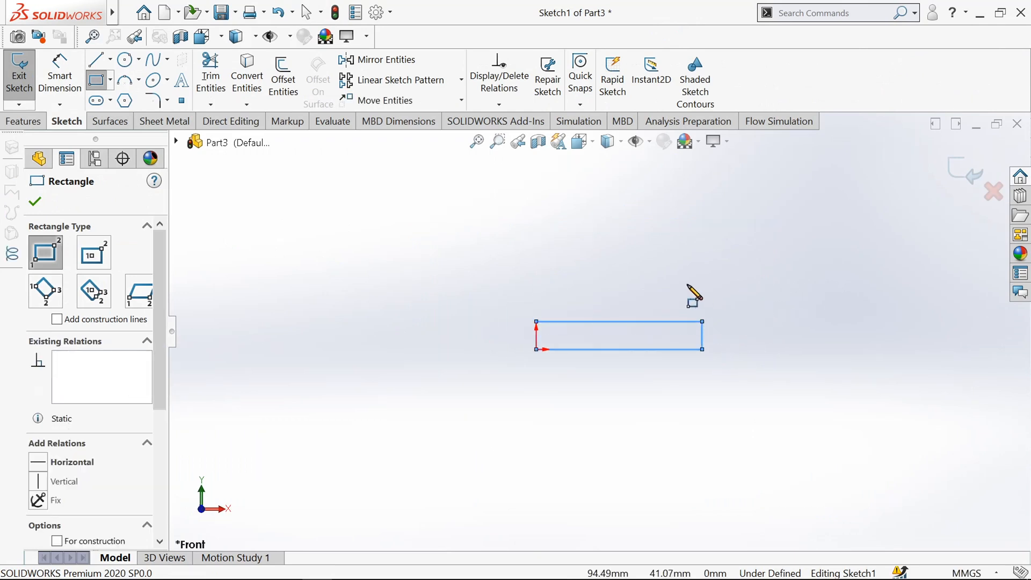
Draw an upright rectangle about 118 mm tall from the base's upper right corner and an arm rectangle extending right from the upright's top right corner.
click(702, 322)
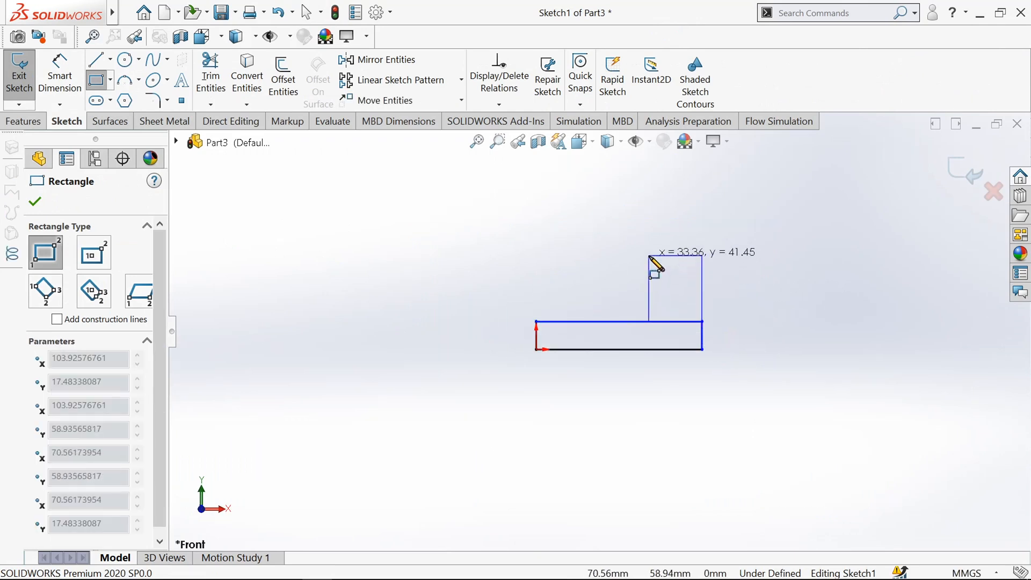
scroll(653, 264, up, 2)
click(617, 213)
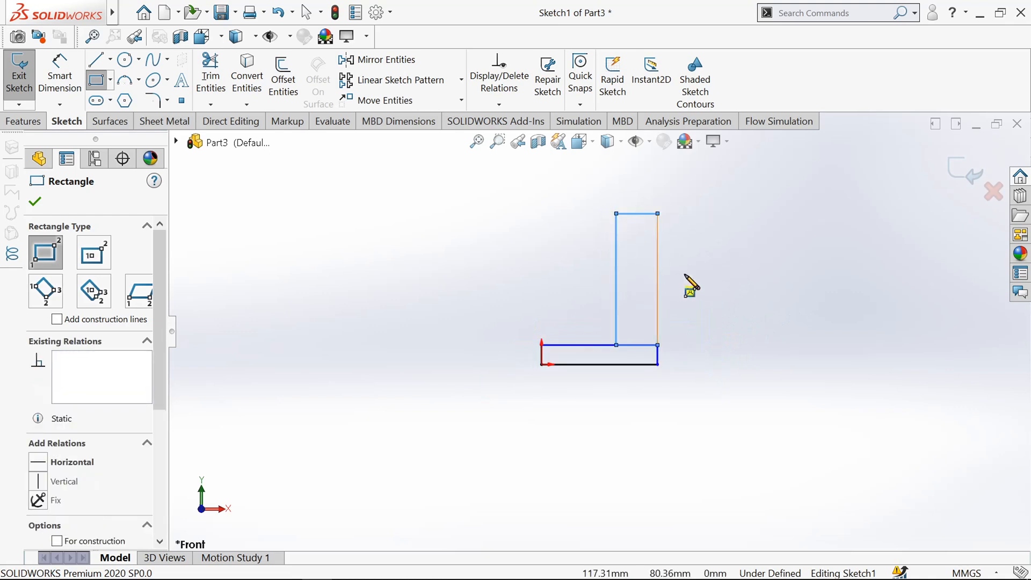
click(658, 214)
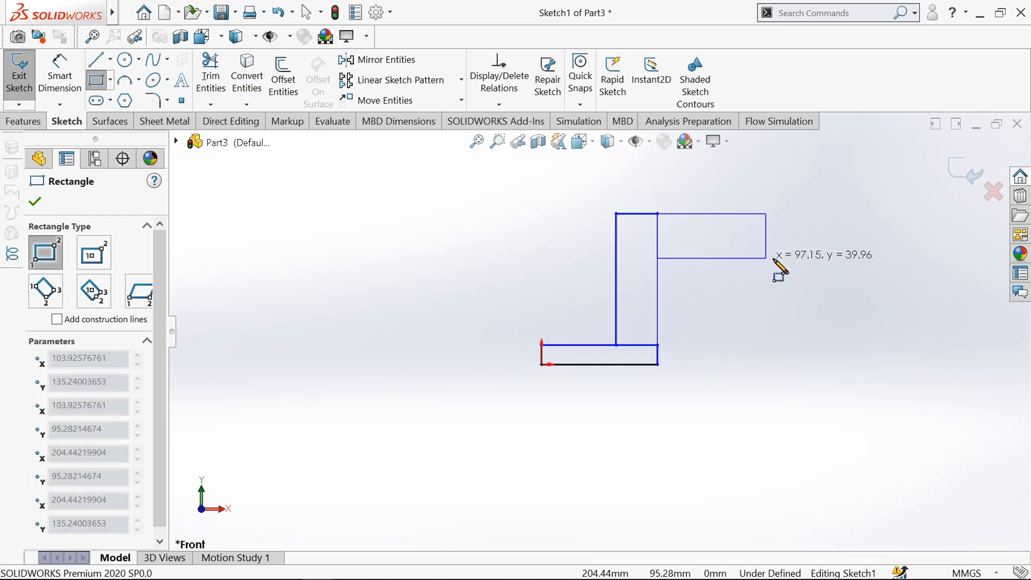
click(798, 253)
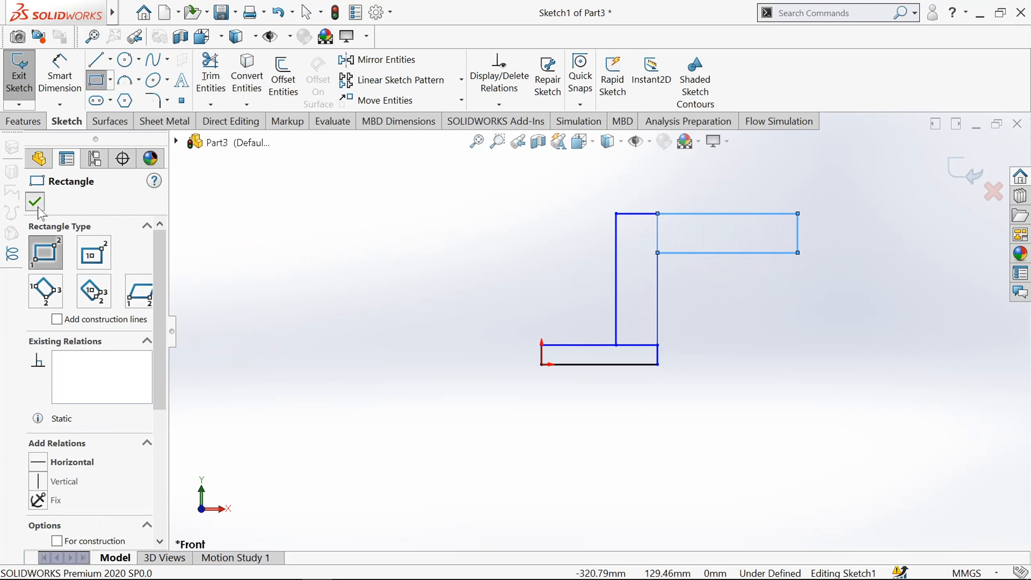
click(35, 202)
Trim away the short vertical line that separates the upright from the horizontal arm.
click(210, 80)
scroll(652, 217, down, 3)
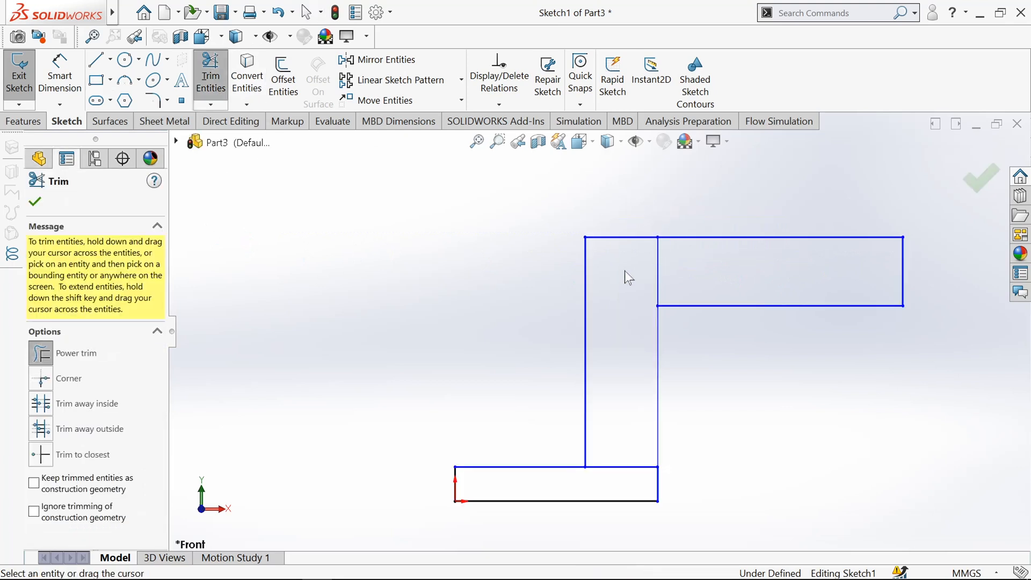
click(36, 204)
Dimension the bottom edge of the base rectangle to 68 mm.
click(60, 75)
scroll(513, 532, up, 2)
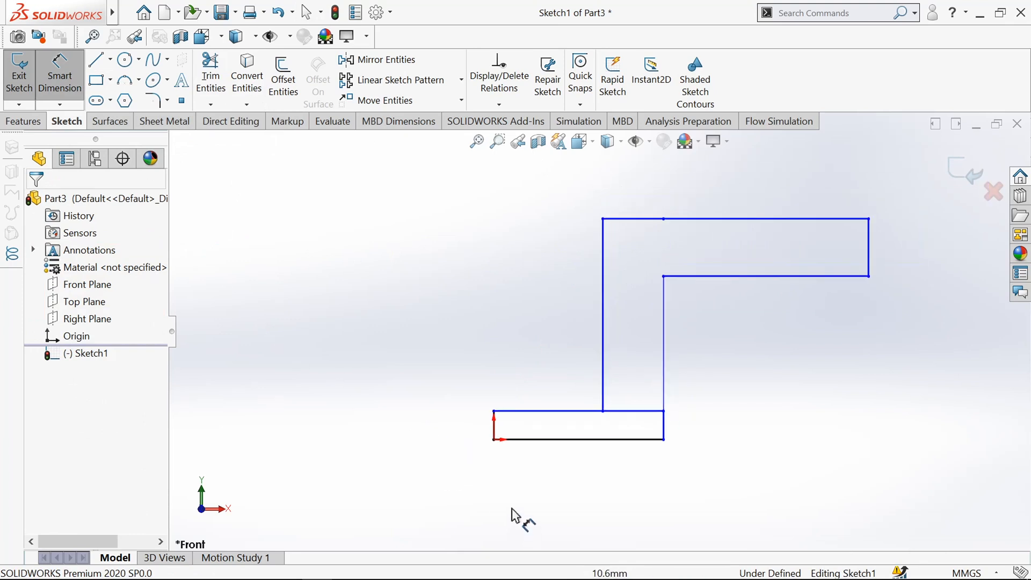
click(553, 439)
click(556, 486)
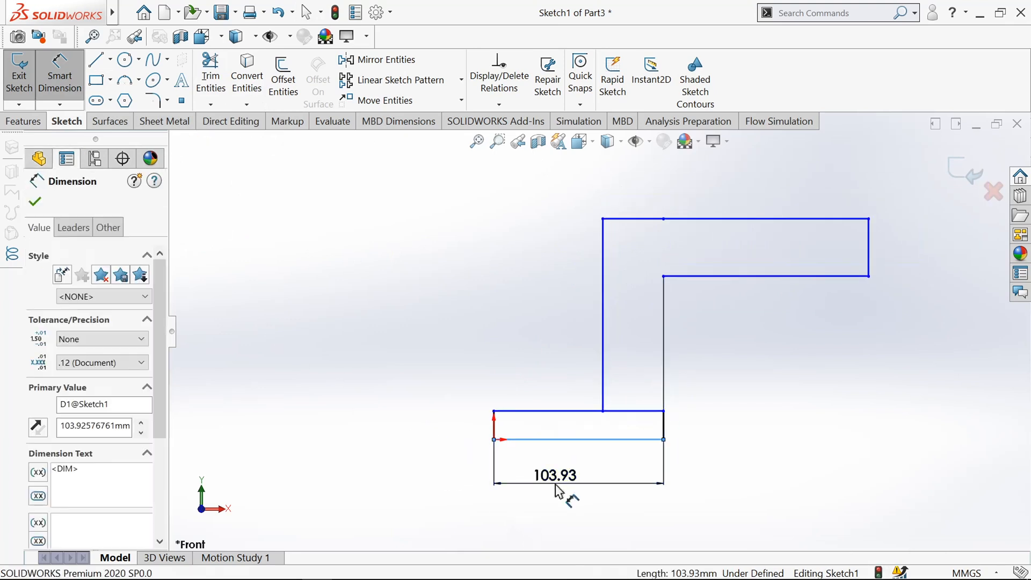
text(68)
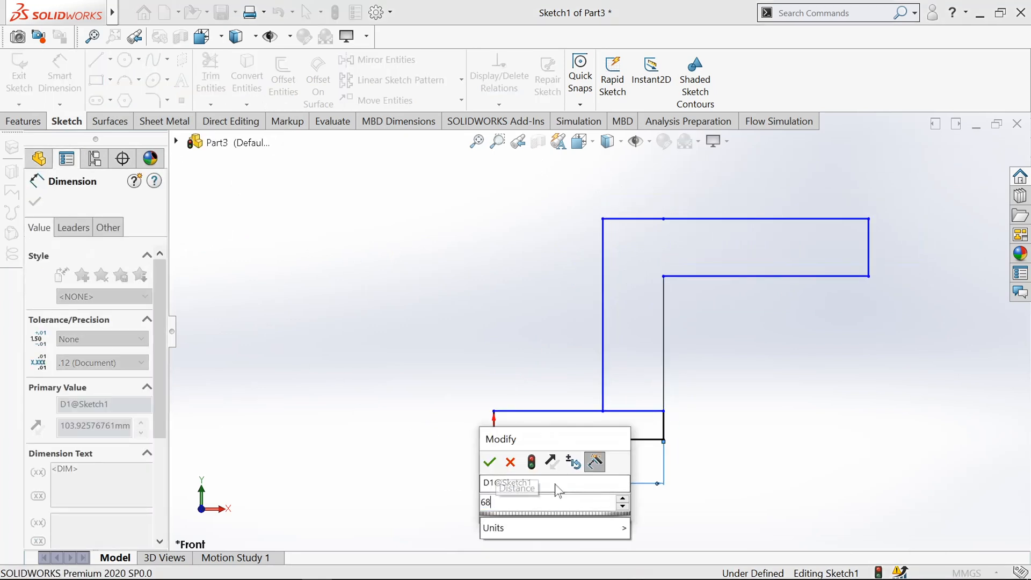
key(Return)
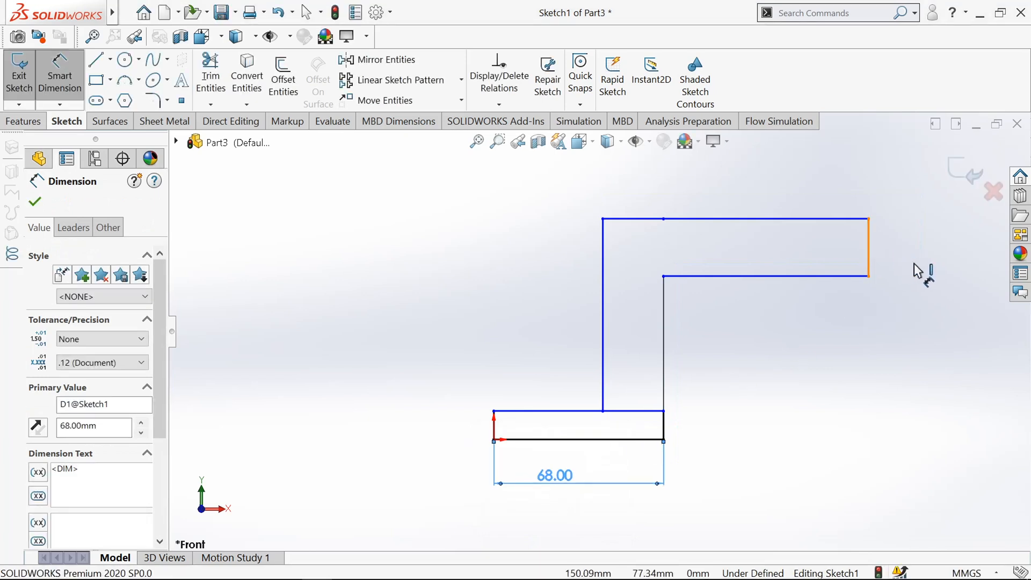
Dimension the arm's free end edge to 12 mm and the width between the upright's two vertical lines to 12 mm.
click(869, 253)
click(928, 259)
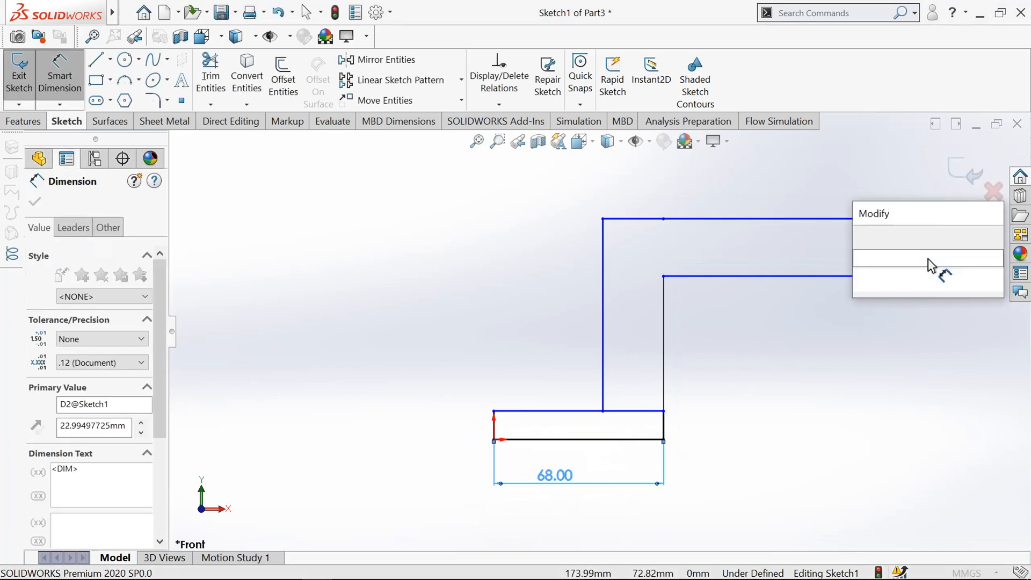
key(Return)
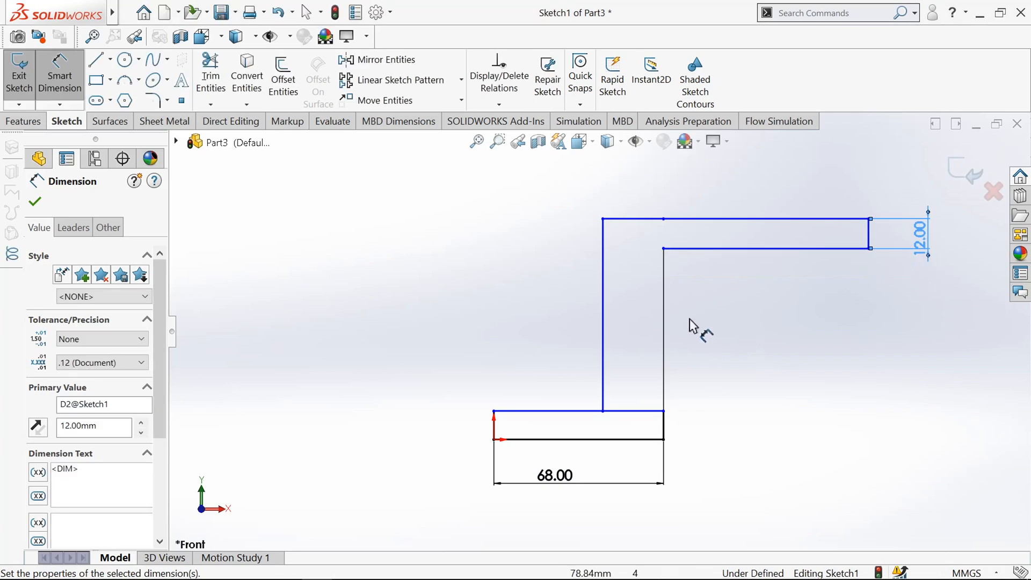
click(603, 322)
click(664, 328)
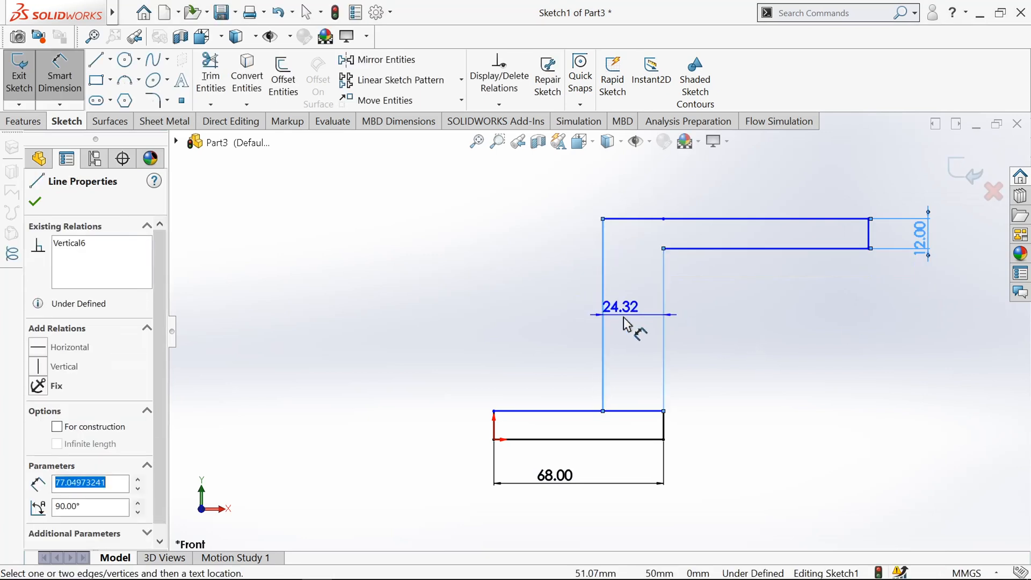
click(696, 345)
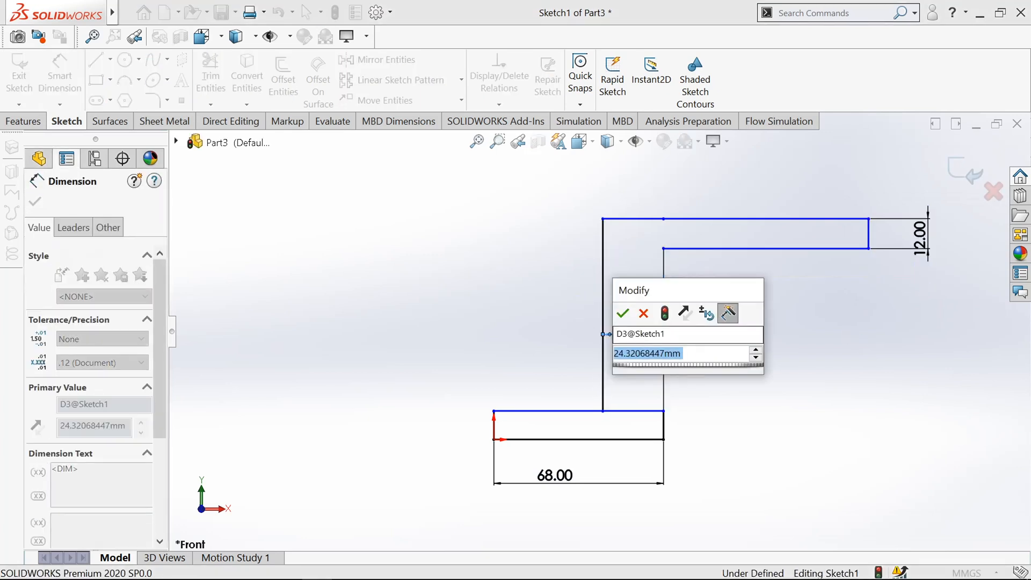
text(12)
key(Return)
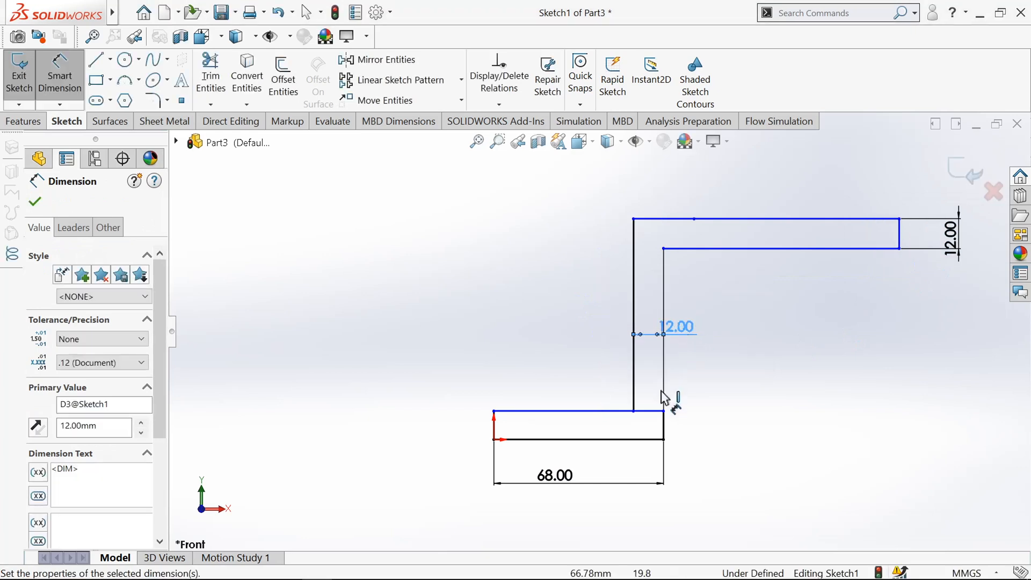
Dimension the right edge of the base rectangle to a height of 18 mm.
click(666, 434)
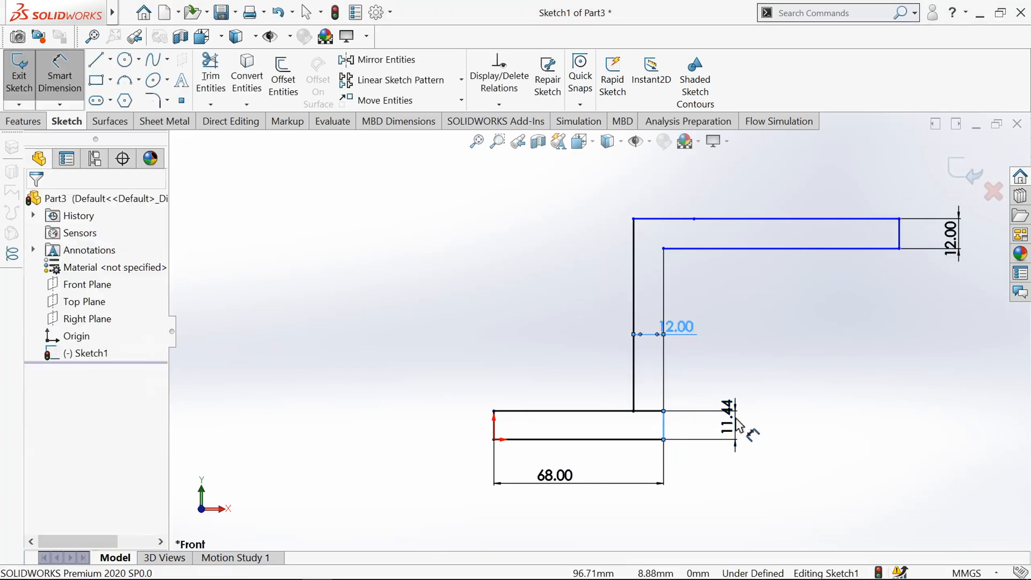
click(736, 418)
text(18)
key(Return)
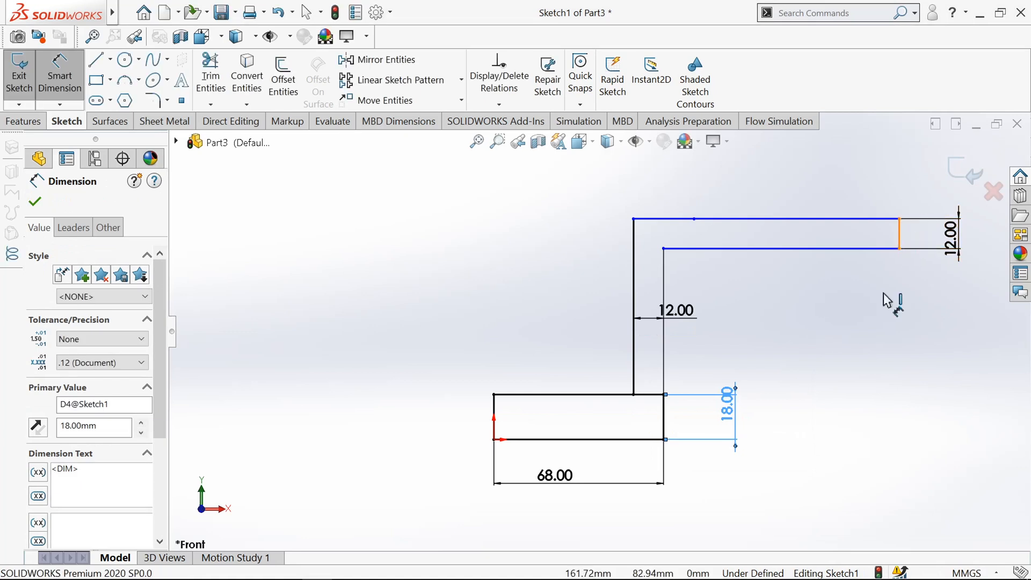
Dimension the overall horizontal distance from the base's left edge to the arm's free end to 125 mm.
click(900, 236)
click(494, 421)
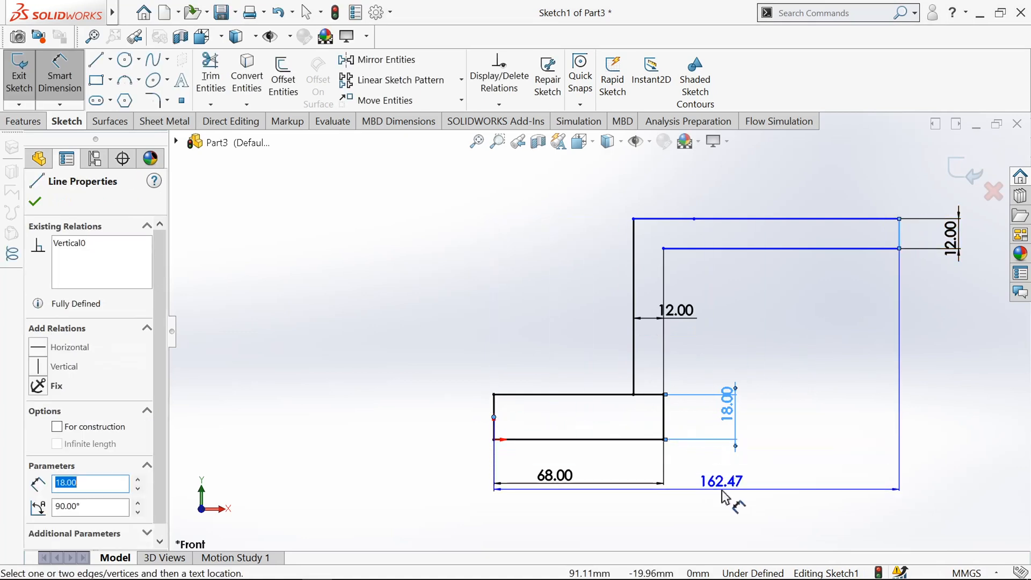
click(722, 495)
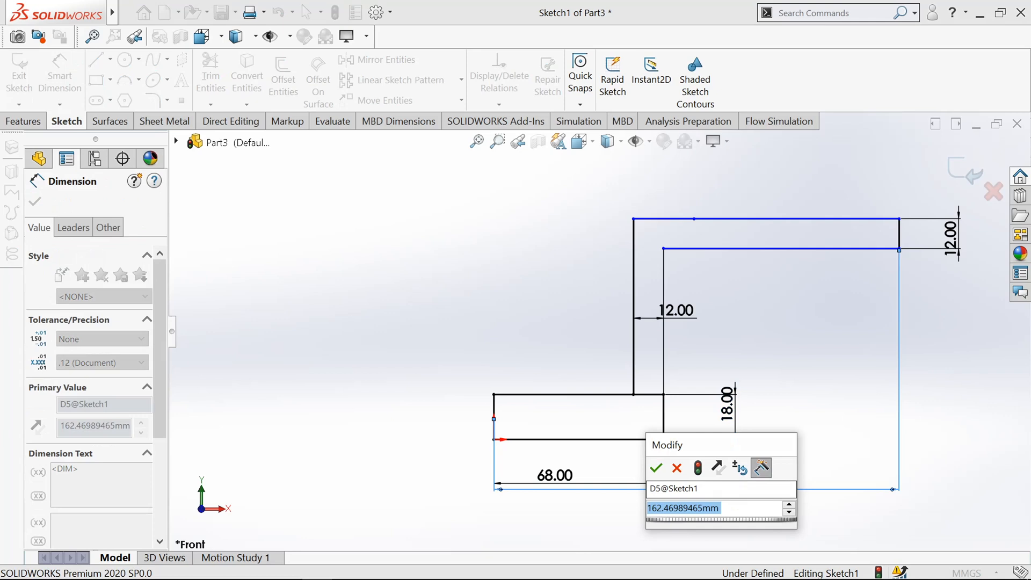
text(125)
key(Return)
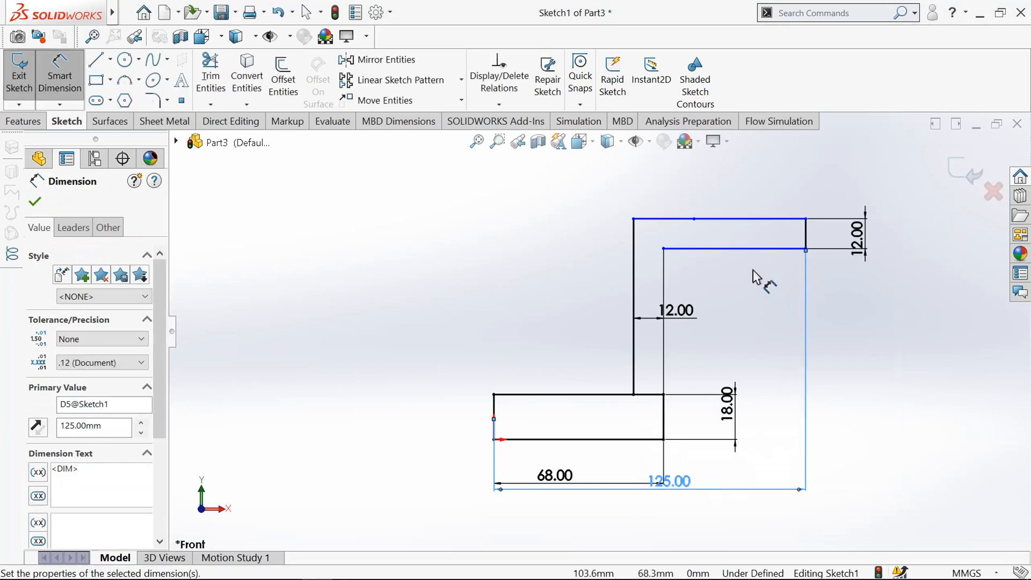
Dimension the overall height from the base's bottom edge to the arm's top edge to 77 mm.
click(515, 491)
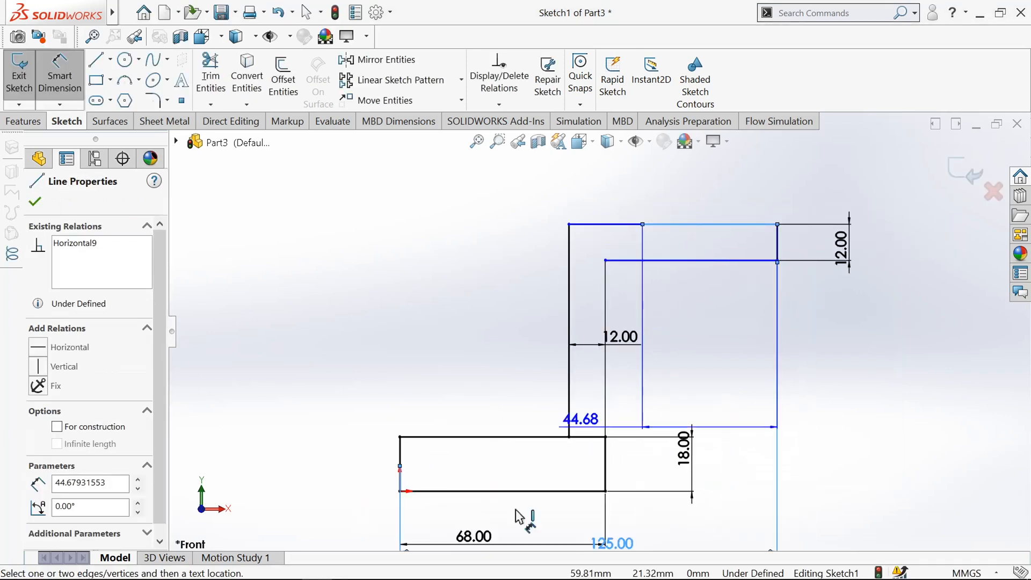
click(497, 493)
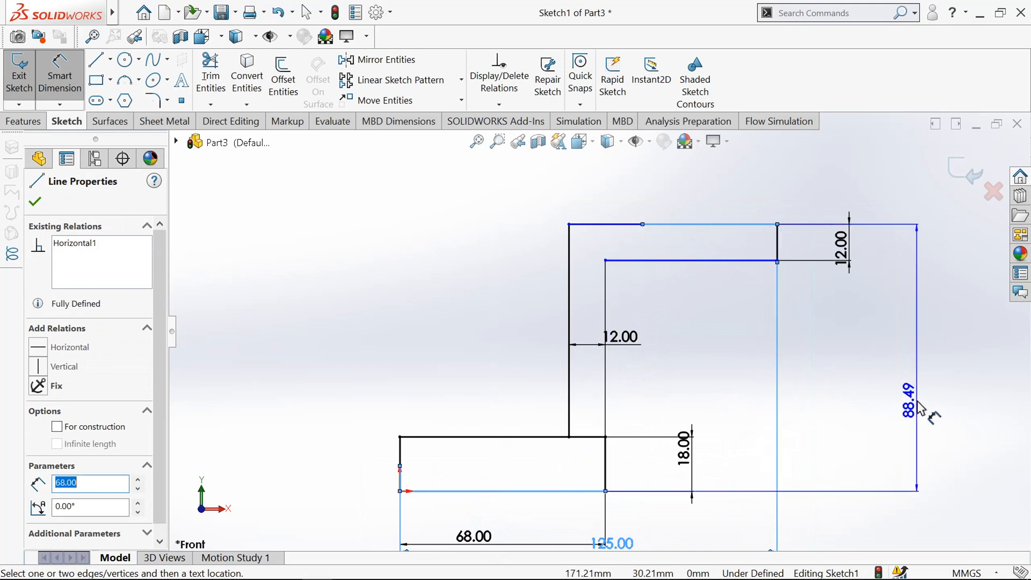
click(918, 402)
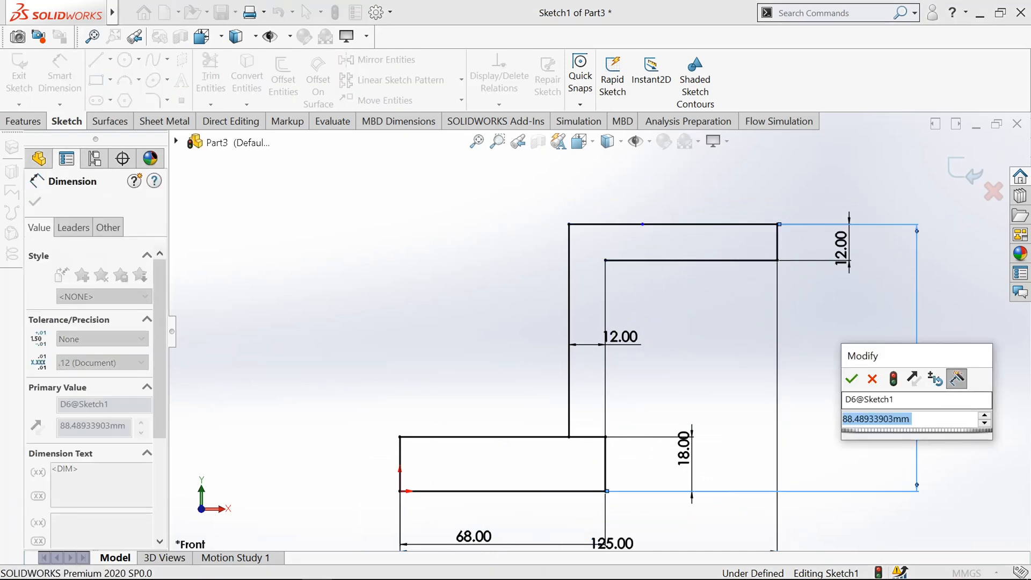
key(BackSpace)
text(77)
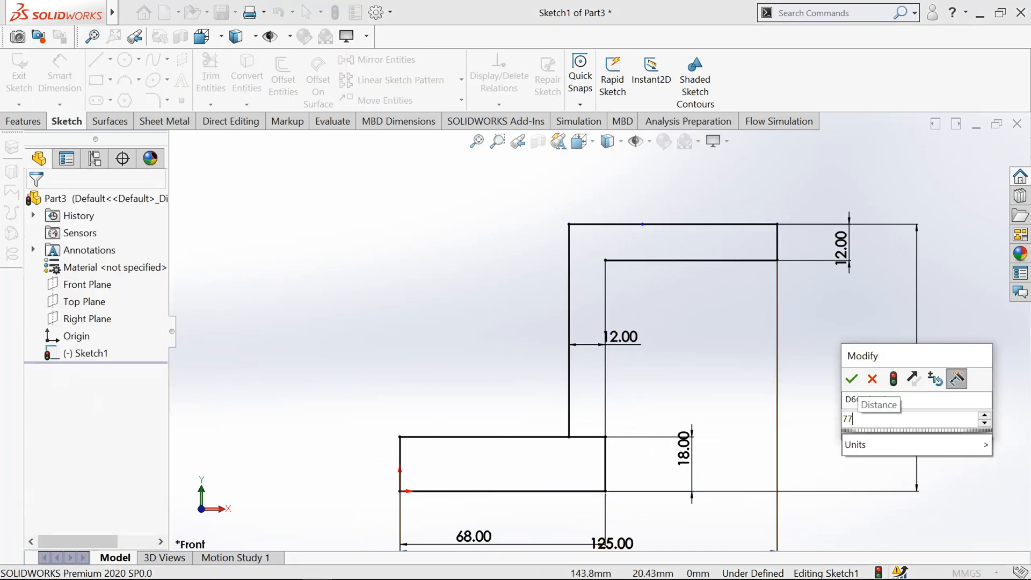
click(852, 380)
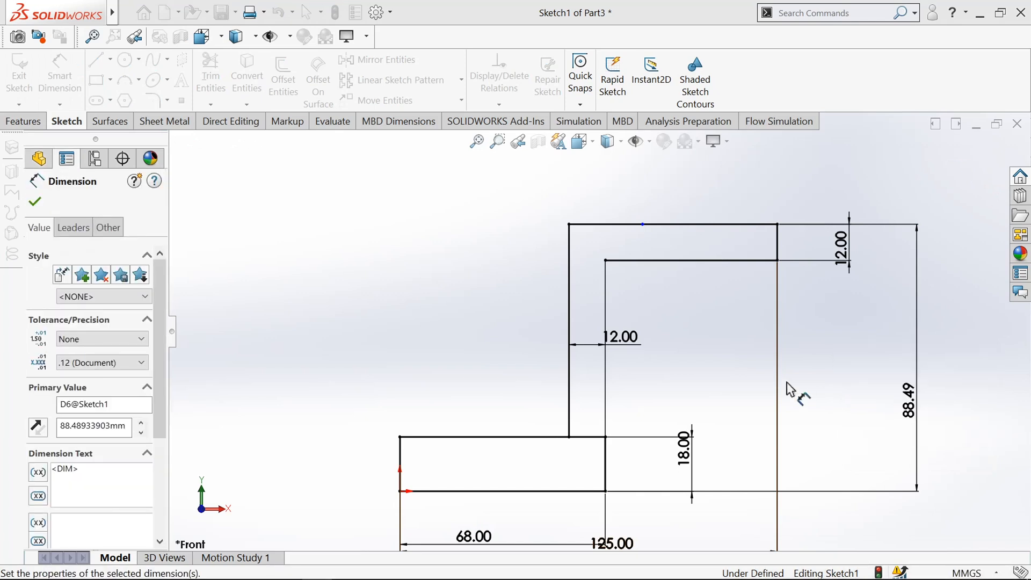
key(f)
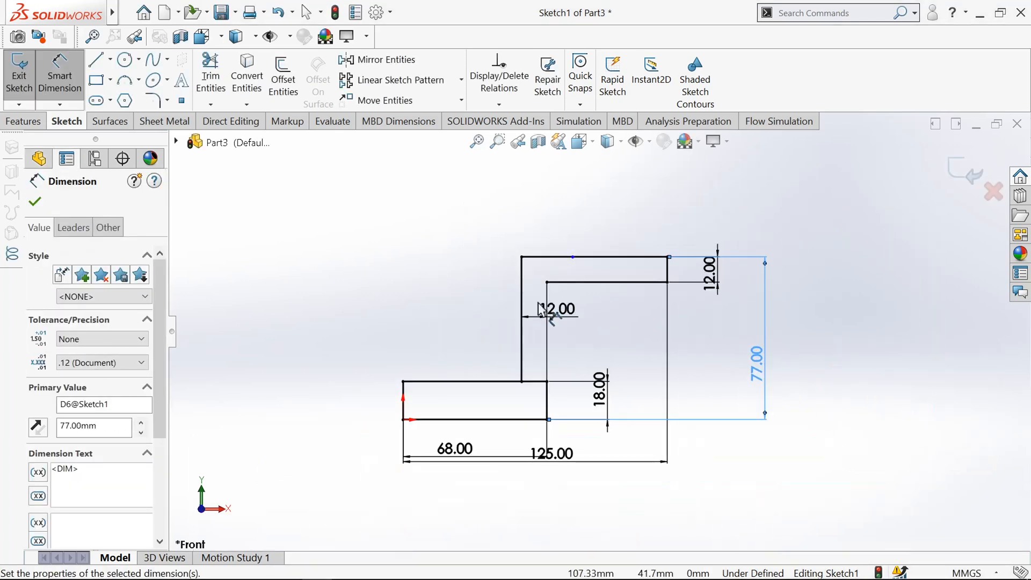
click(36, 203)
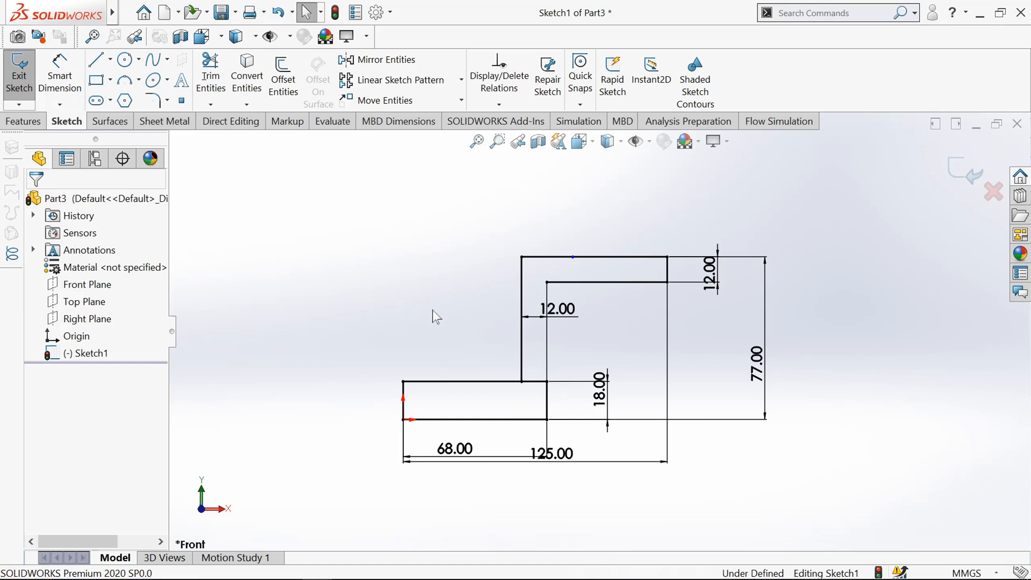
Extrude the base rectangle region of the sketch 92 mm using the Mid Plane end condition.
middle_drag(318, 295, 270, 259)
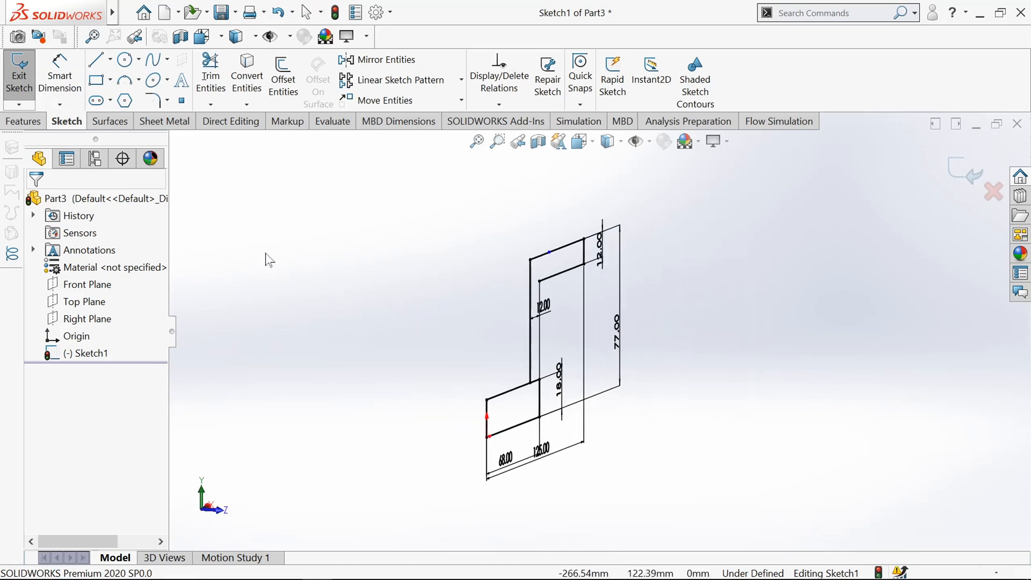
click(17, 92)
click(26, 121)
click(26, 86)
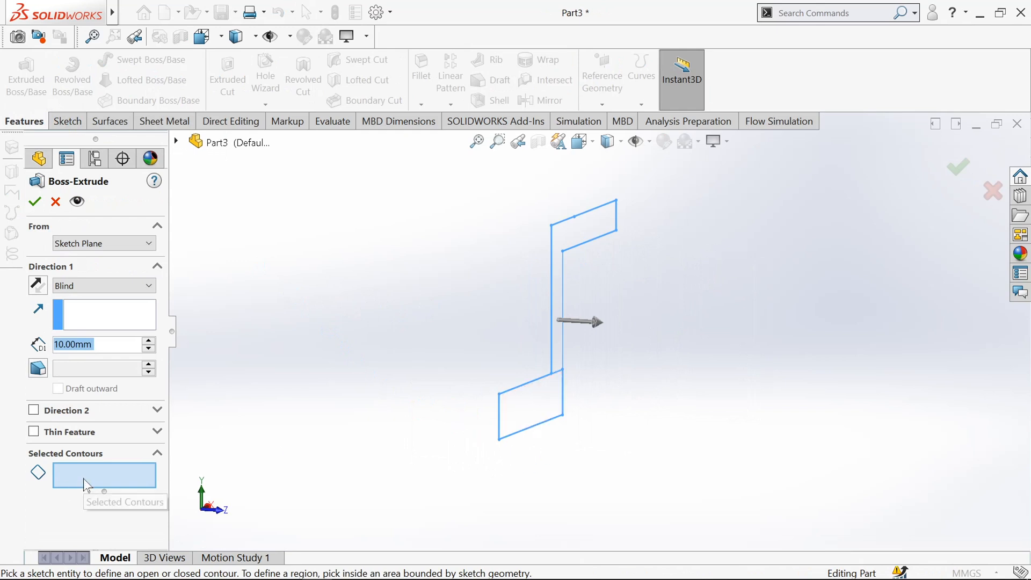
click(530, 415)
click(81, 286)
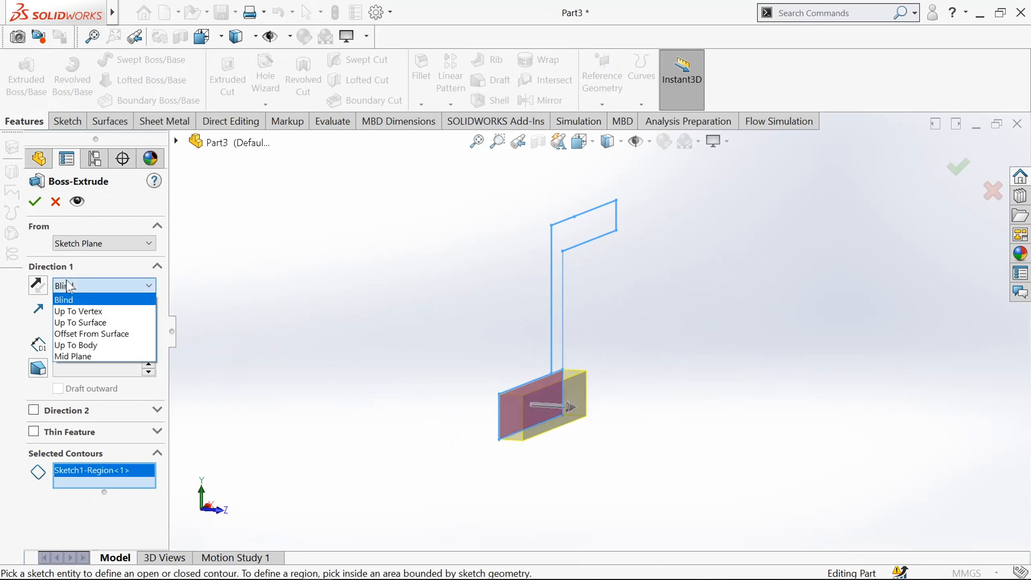
click(72, 356)
double_click(108, 343)
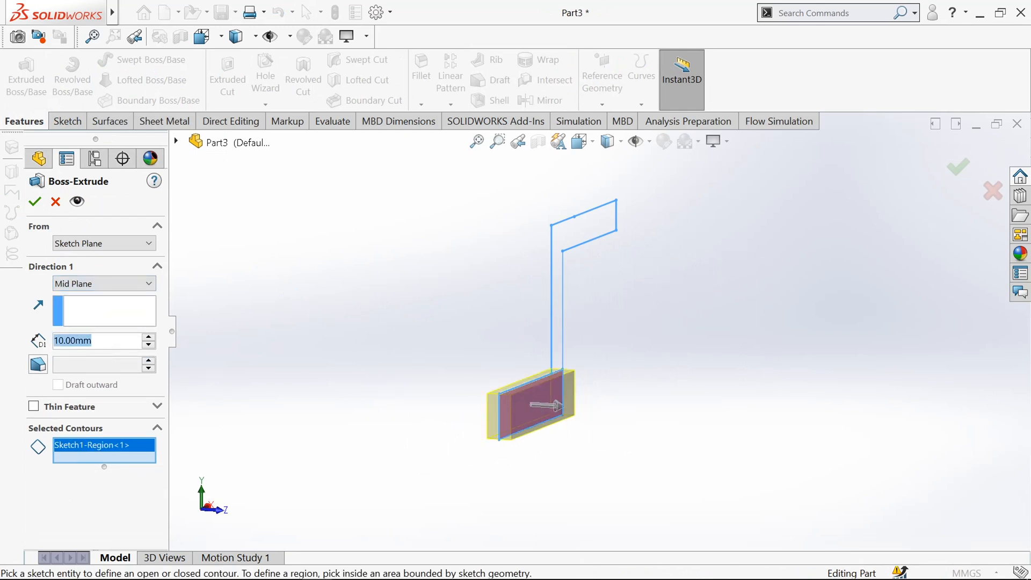
text(921)
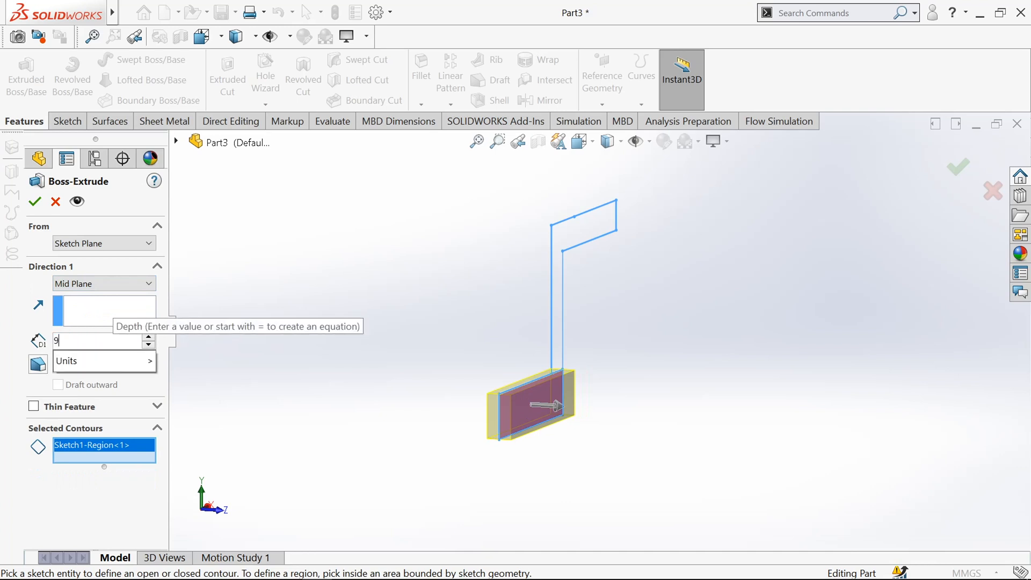
key(Return)
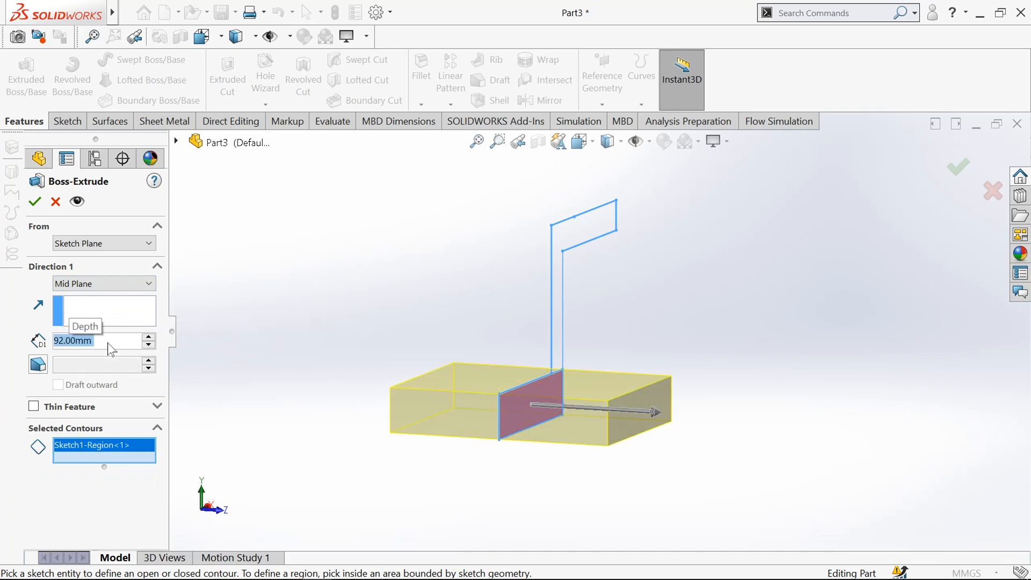
click(34, 202)
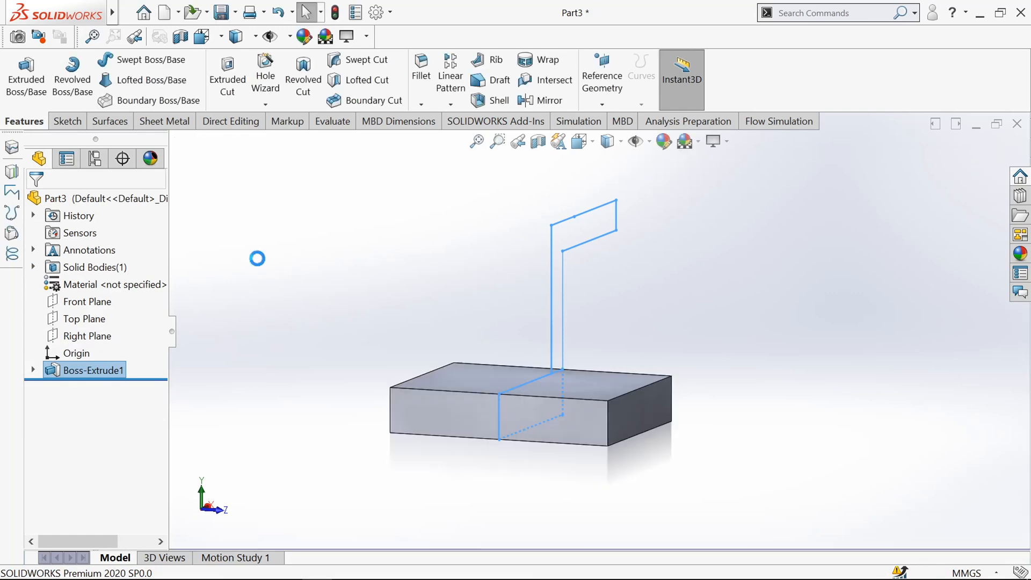
Extrude the upright-and-arm region of the shared sketch 80 mm Mid Plane, with Merge result on.
scroll(258, 256, up, 3)
click(27, 75)
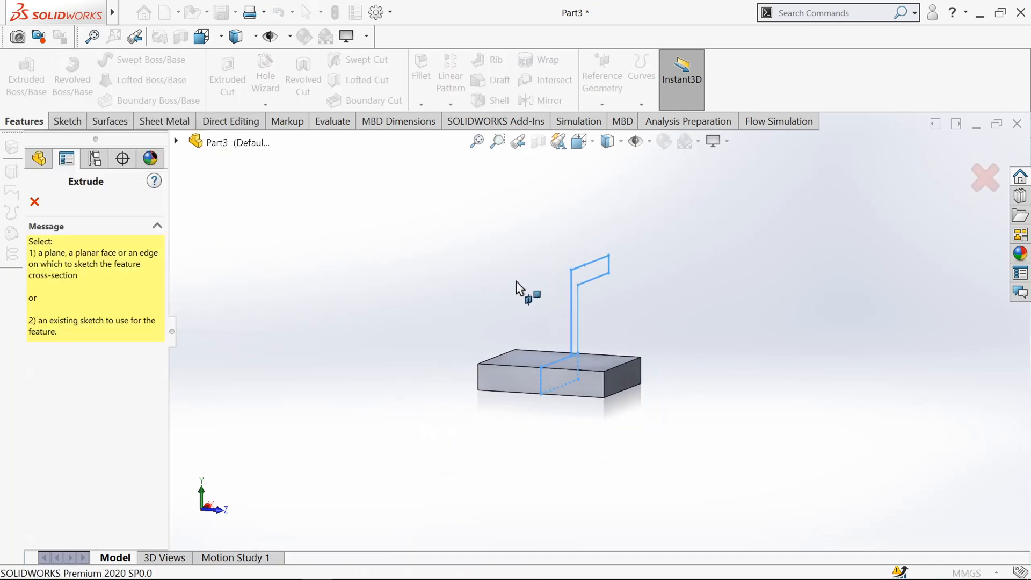
scroll(527, 290, down, 2)
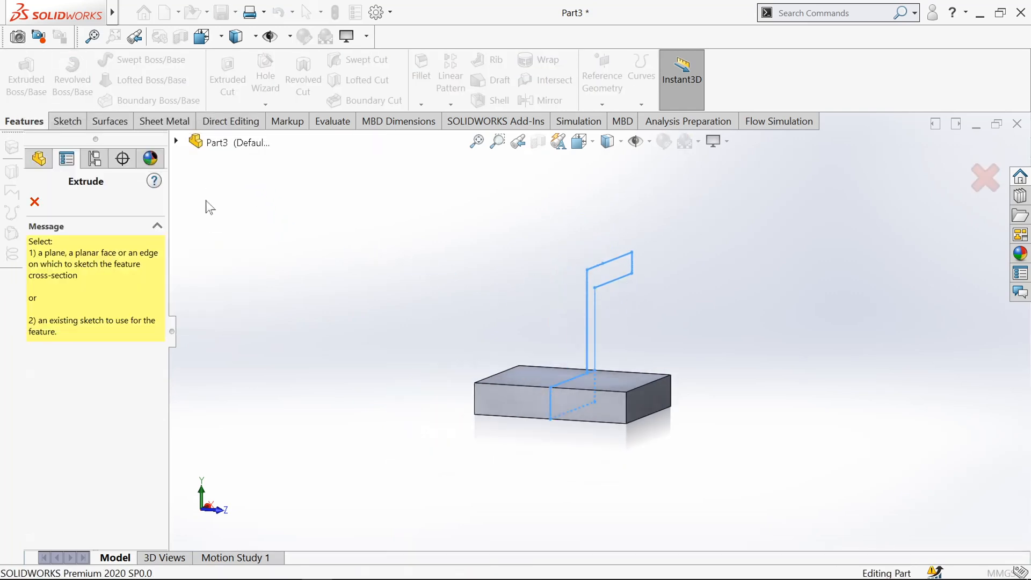
click(194, 313)
click(239, 331)
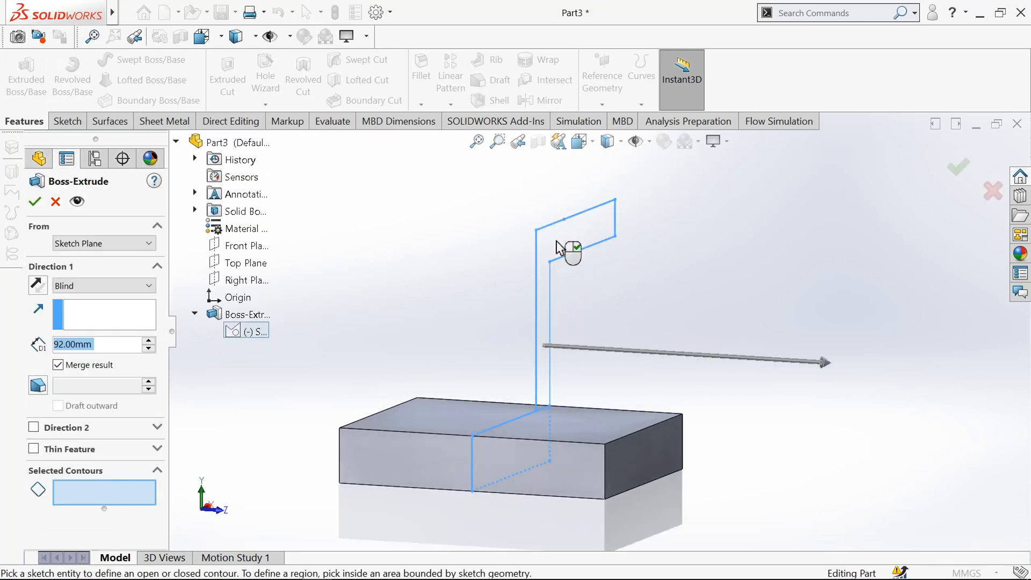
click(559, 248)
click(100, 286)
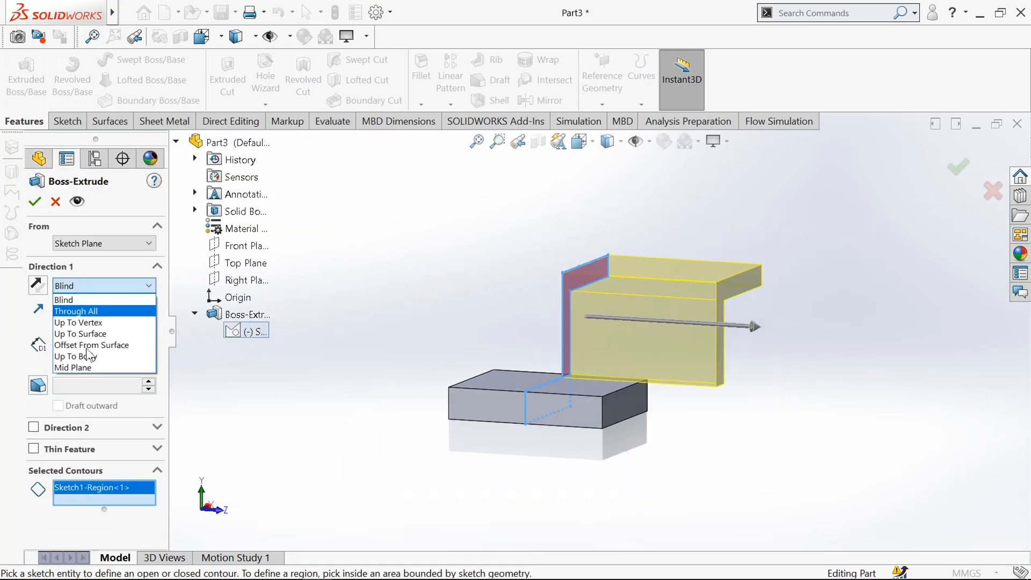
click(76, 368)
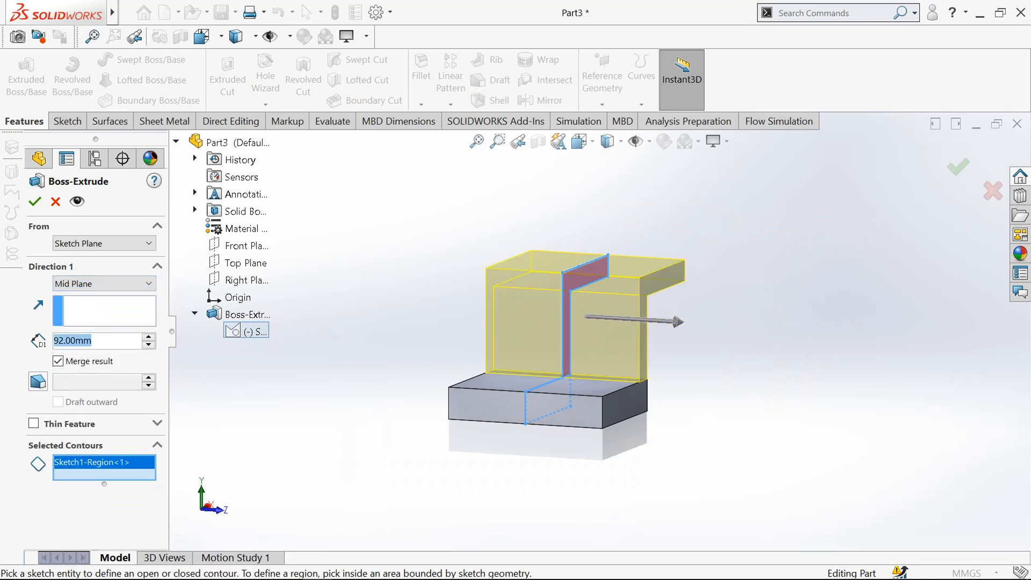
text(80)
key(Return)
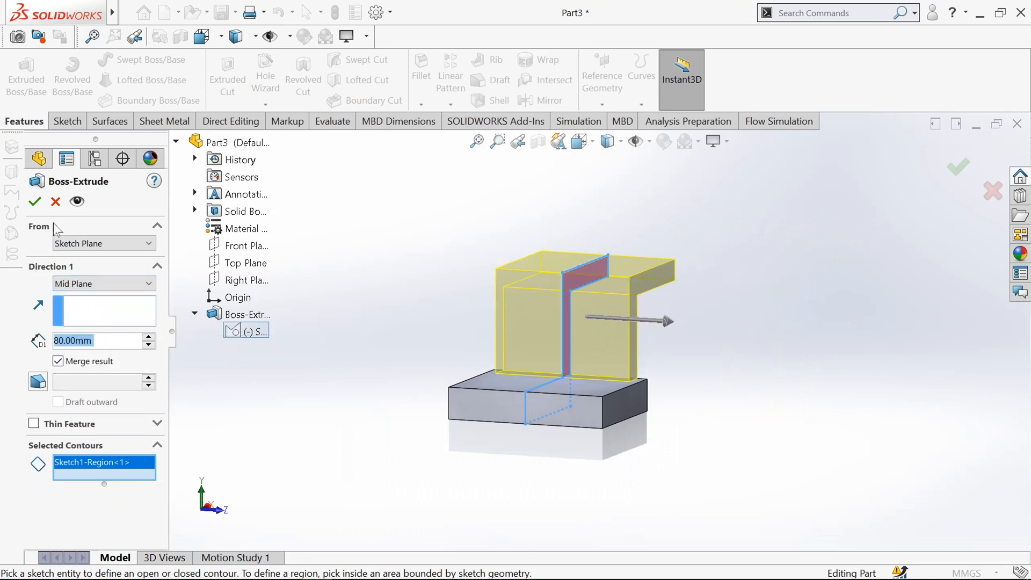
click(35, 201)
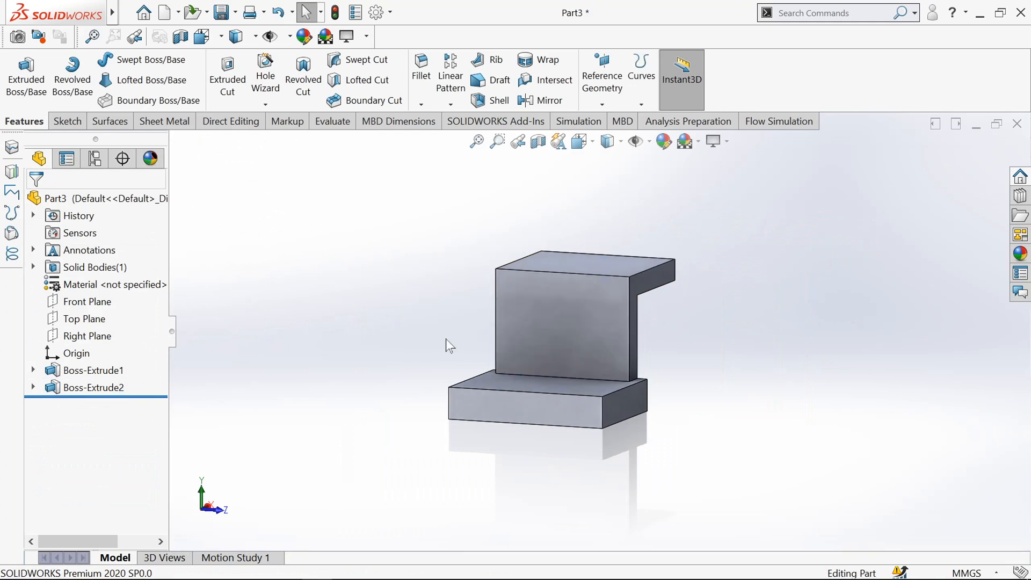
Start a sketch on the arm's top face and draw two concentric circles about 47 mm and 27 mm in diameter just beyond its free end.
middle_drag(446, 339, 360, 367)
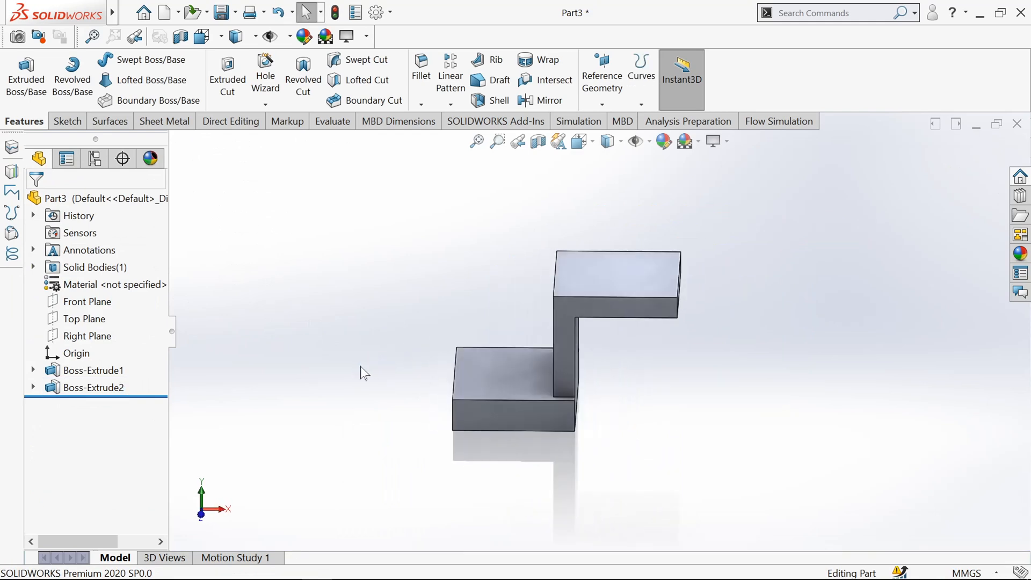
click(611, 264)
click(720, 232)
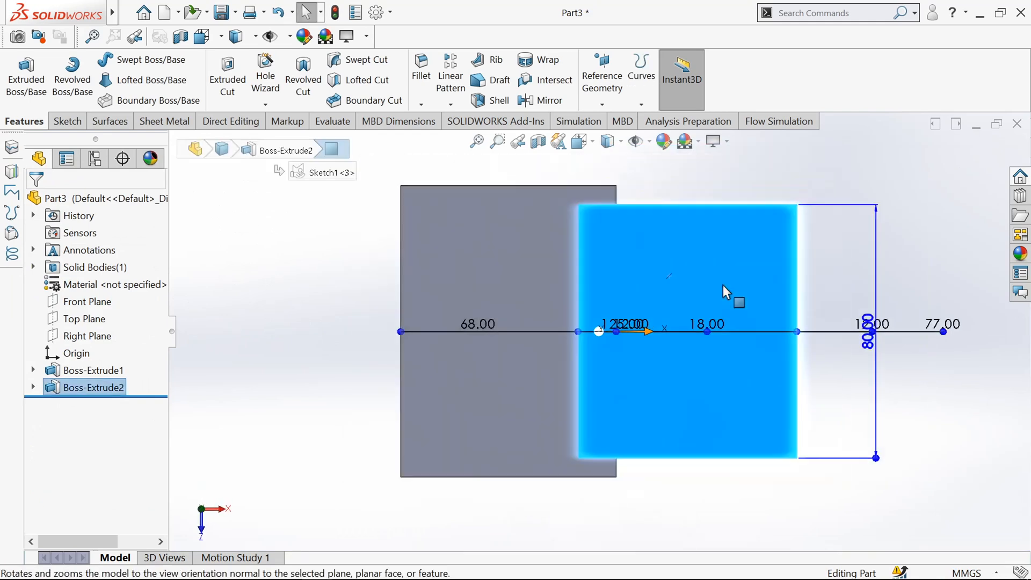
click(347, 193)
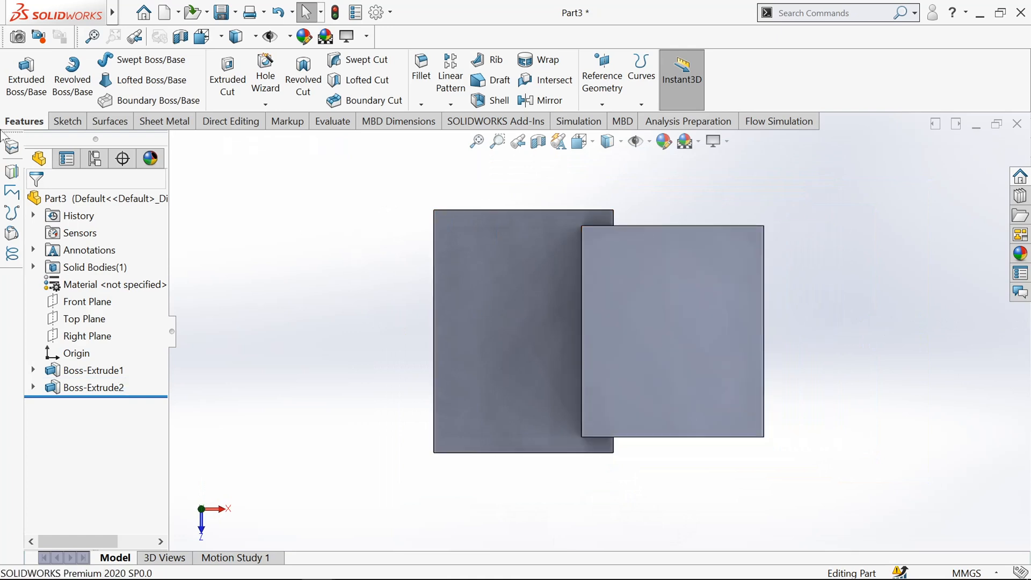
click(68, 121)
click(18, 73)
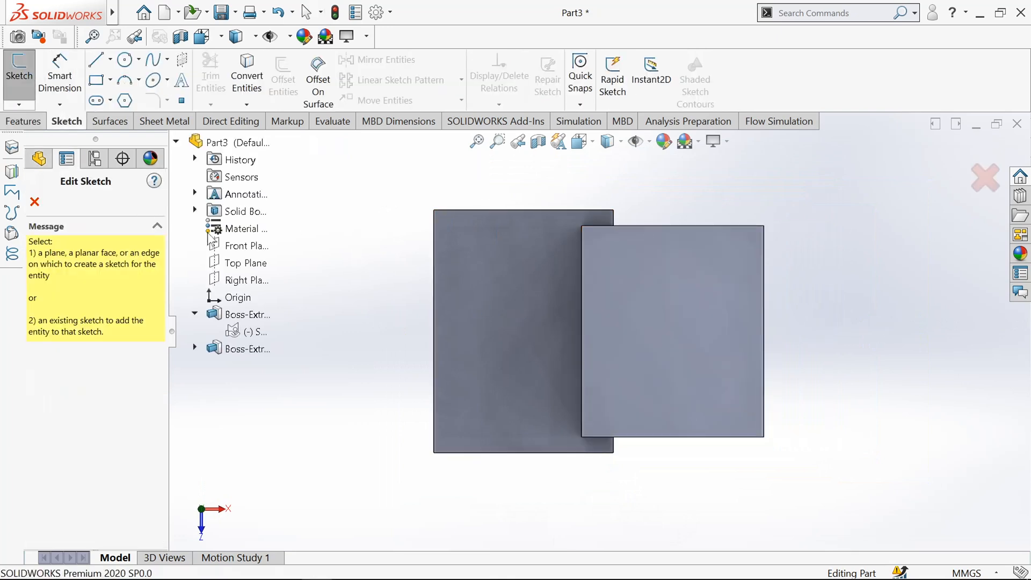
click(653, 304)
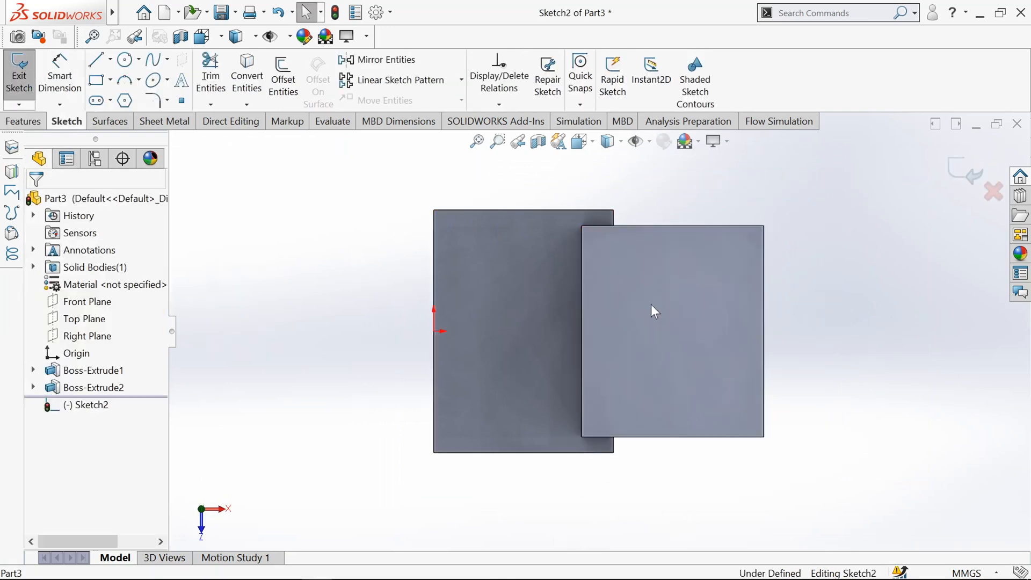
click(125, 60)
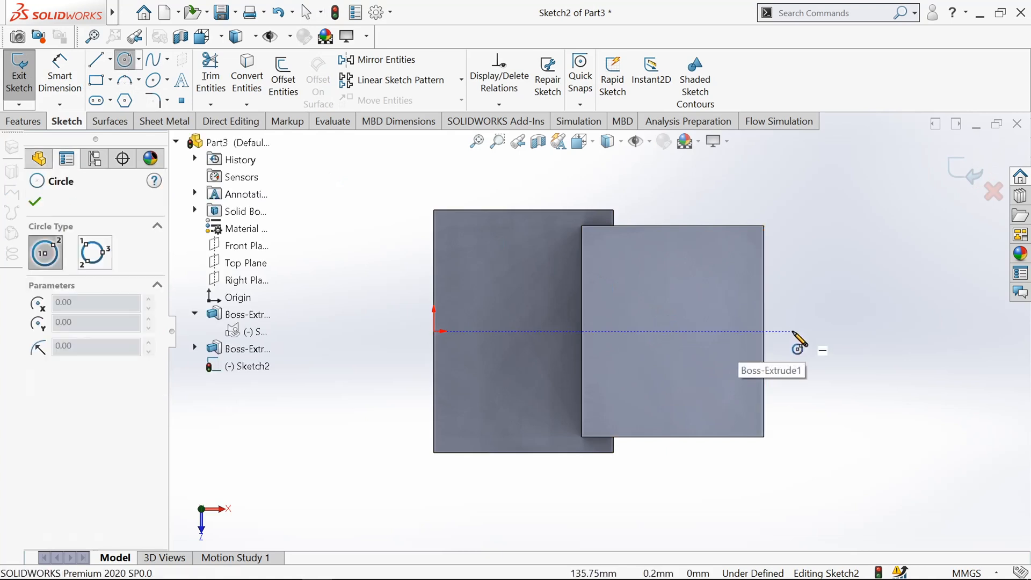
mouse_move(793, 331)
mouse_down()
mouse_move(830, 388)
mouse_move(811, 361)
mouse_move(762, 371)
mouse_move(771, 359)
mouse_up()
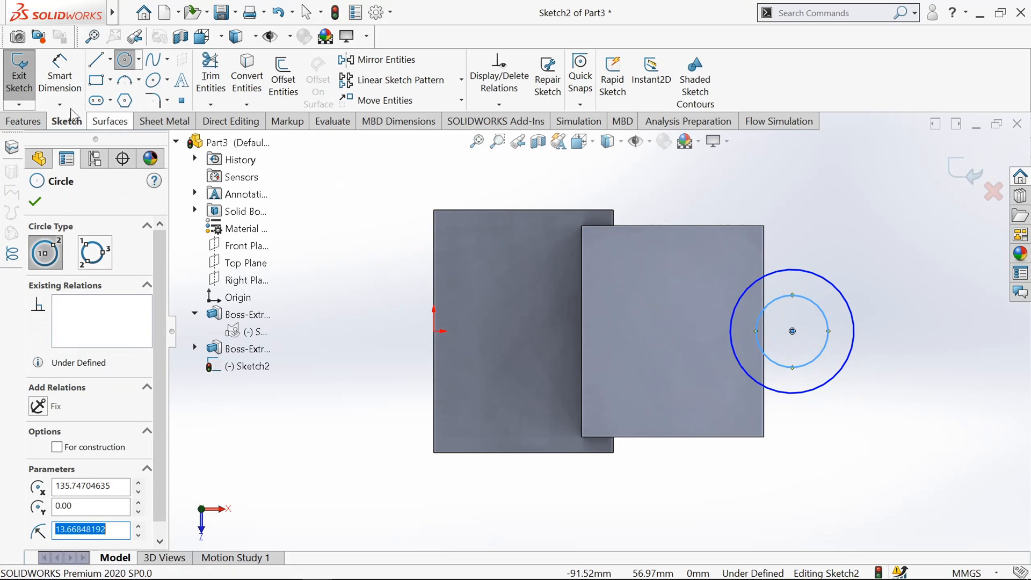
Dimension the outer circle's diameter to 80 mm and the inner circle's diameter to 40 mm.
click(61, 81)
click(852, 315)
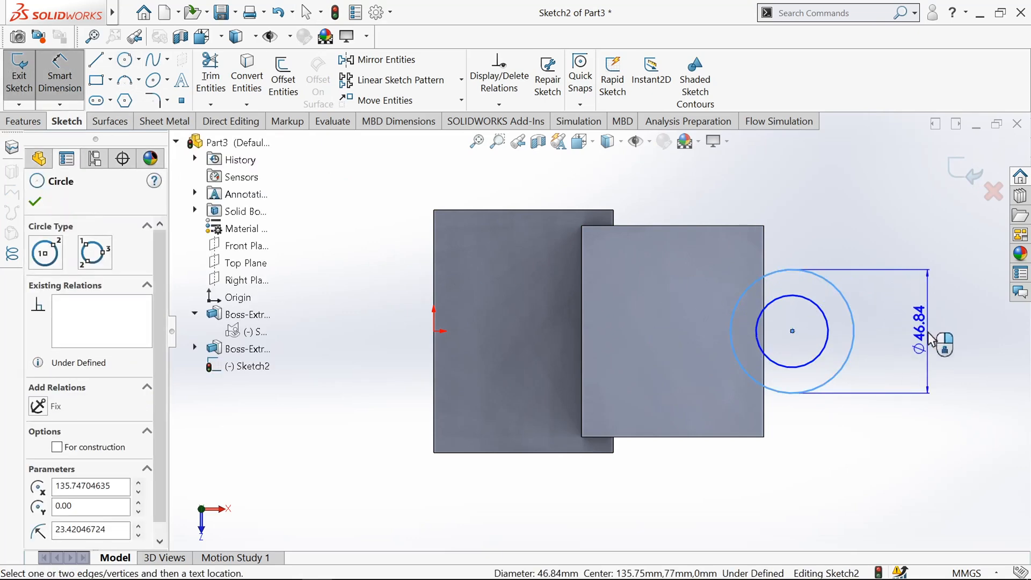
click(938, 337)
text(80)
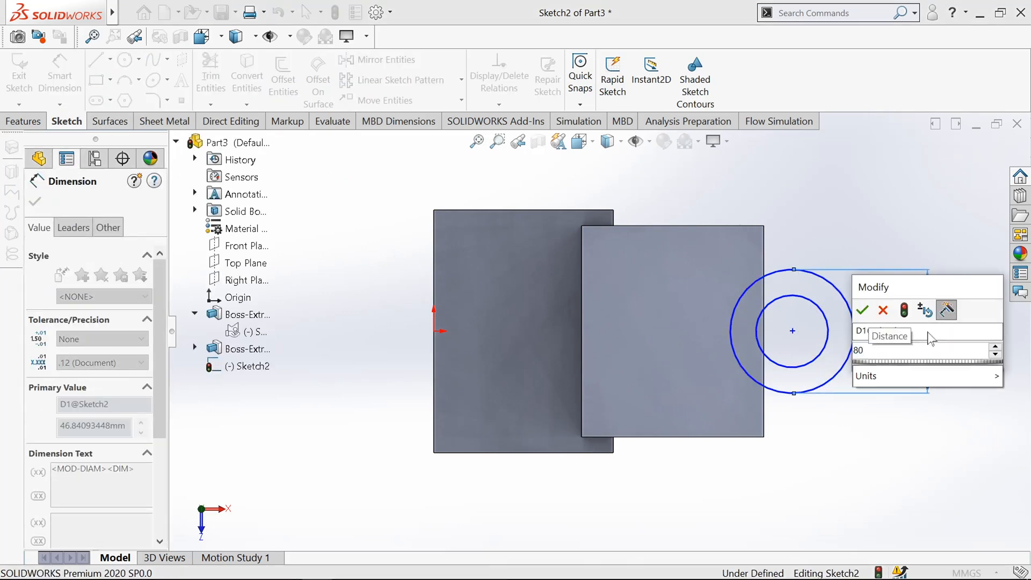
click(864, 311)
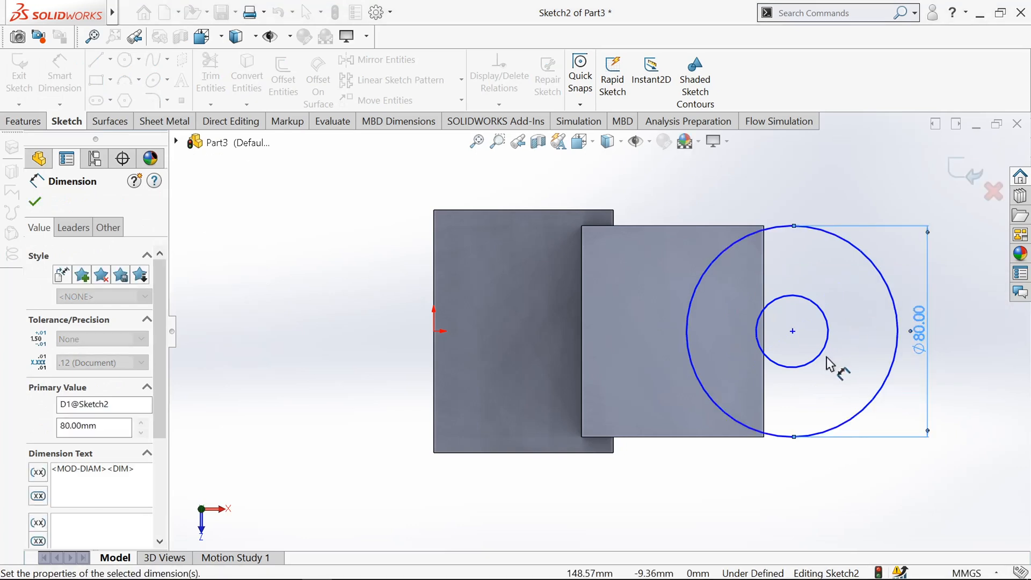
click(826, 338)
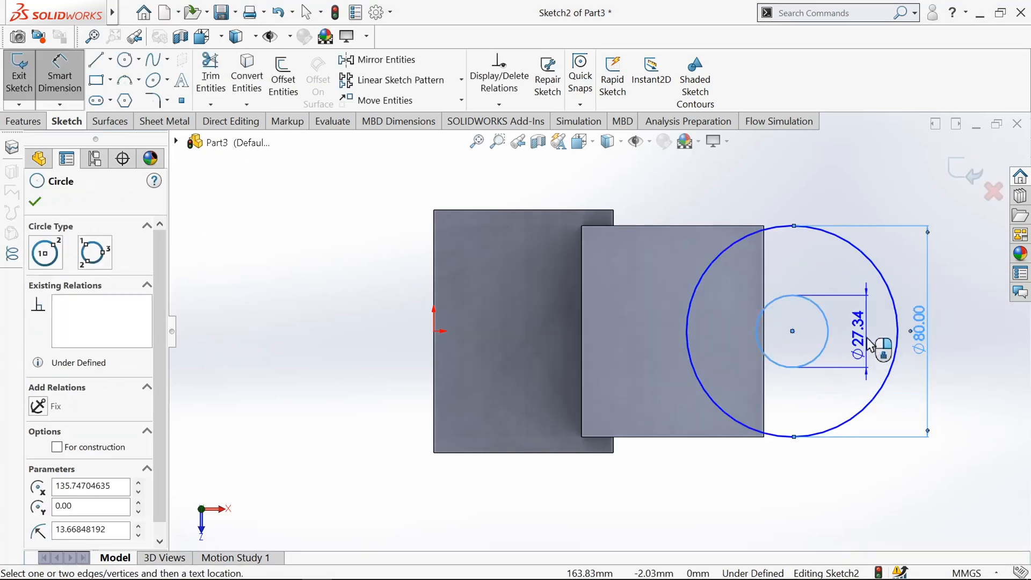
click(871, 333)
text(40)
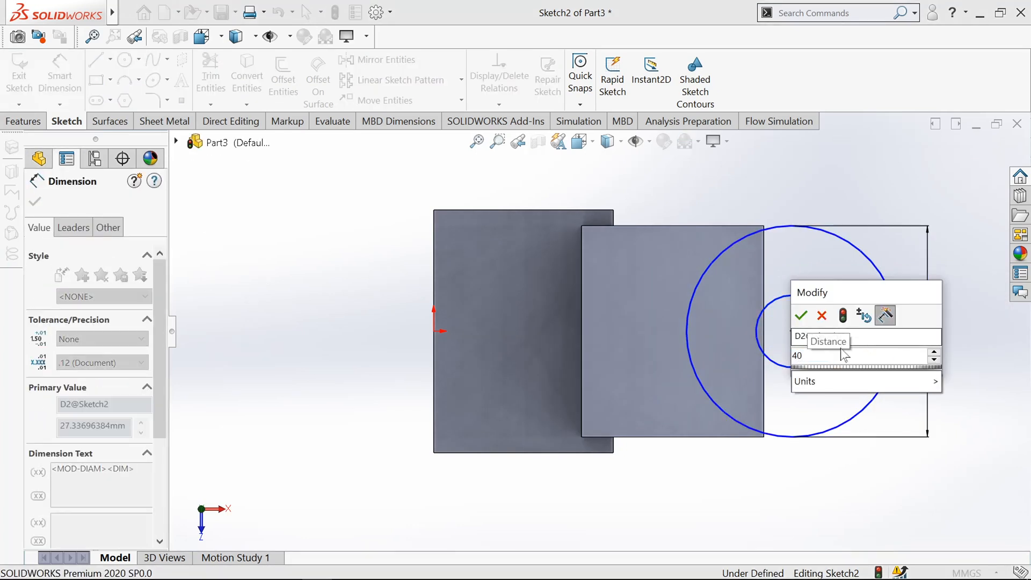
key(Return)
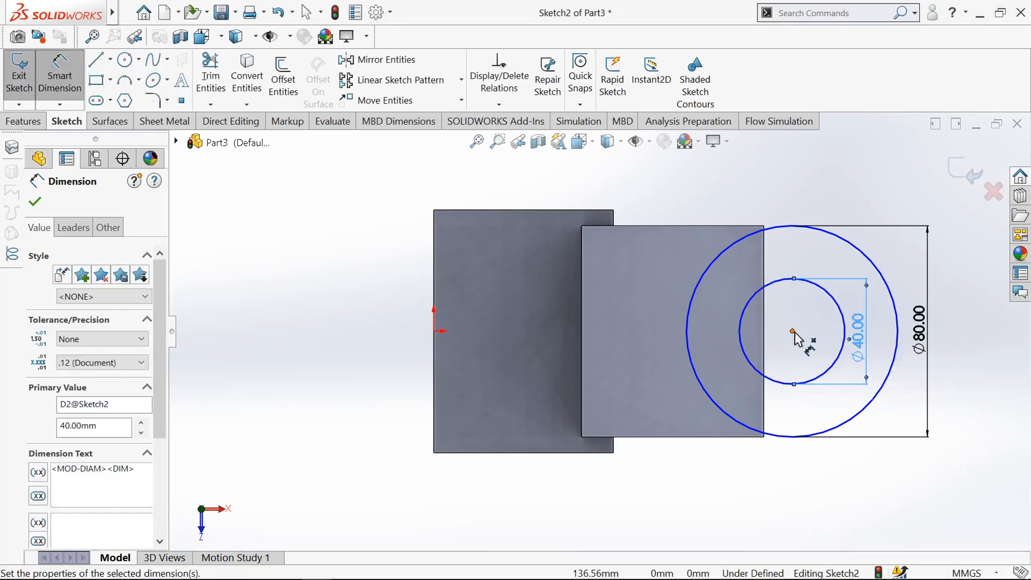
Dimension the horizontal distance from the origin to the circles' shared centre to 125 mm.
click(793, 332)
click(435, 334)
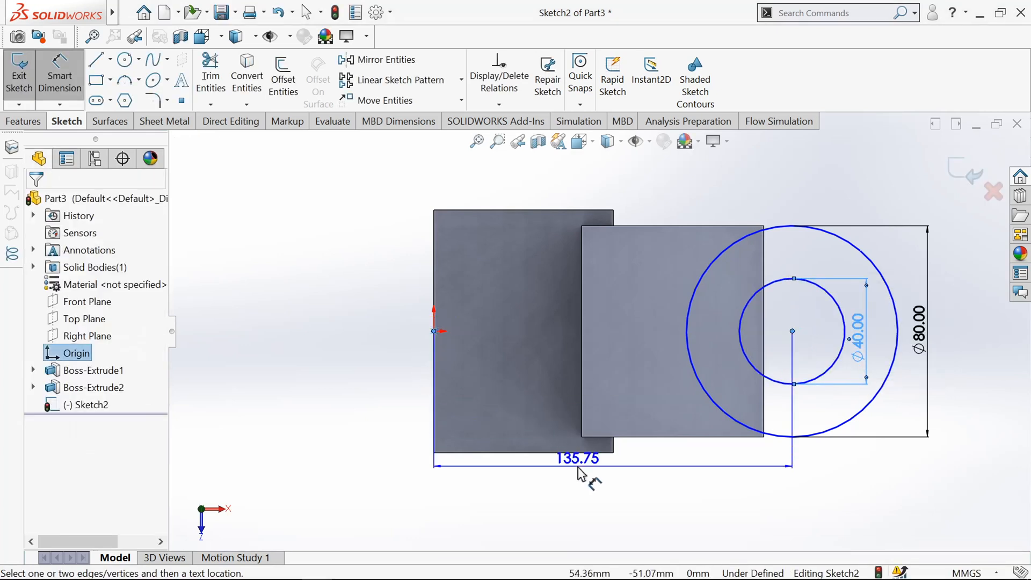
click(578, 480)
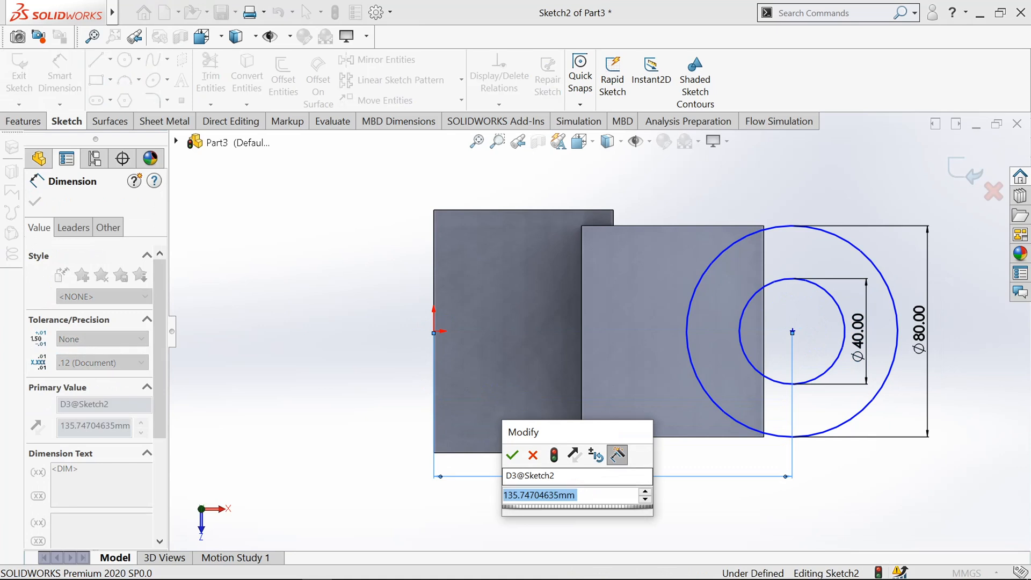
text(12)
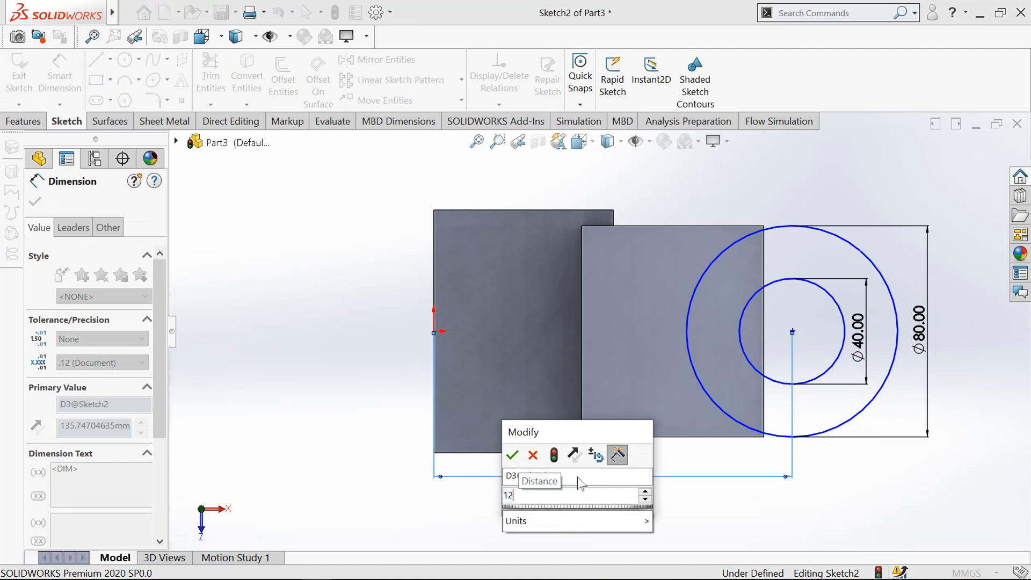
text(5)
click(512, 455)
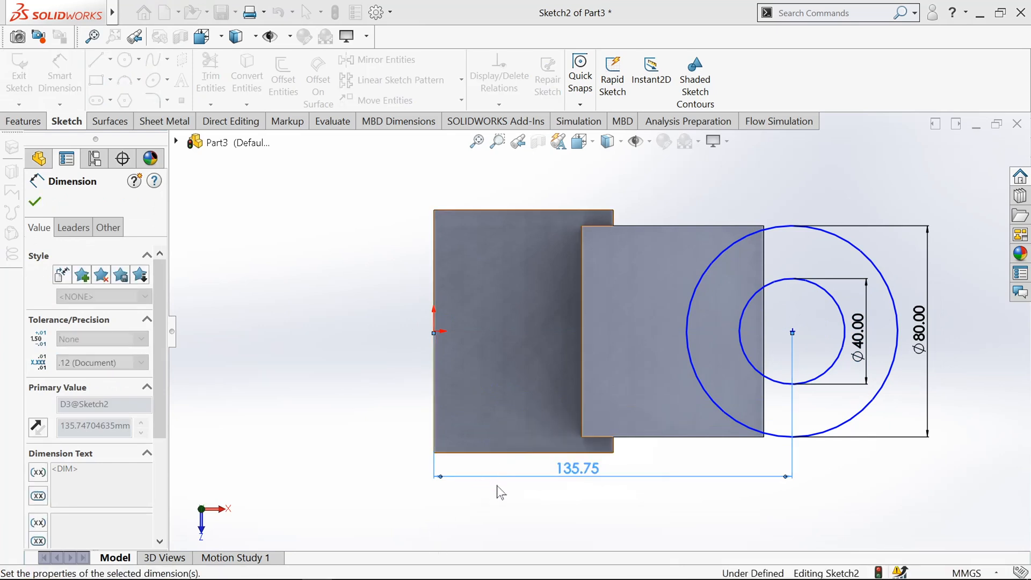
Add a horizontal relation between the origin and the circles' shared centre.
scroll(653, 500, down, 2)
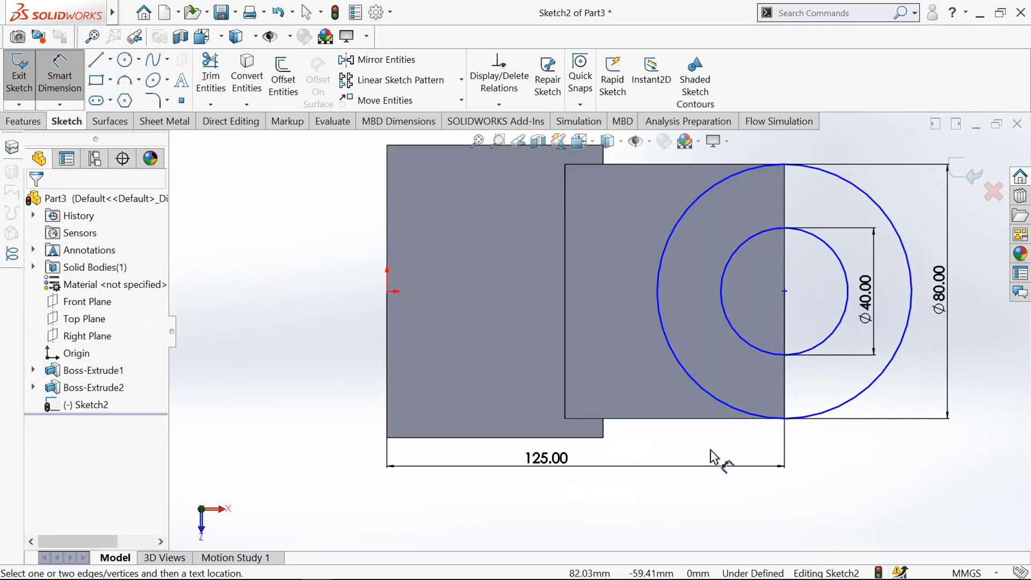
click(41, 72)
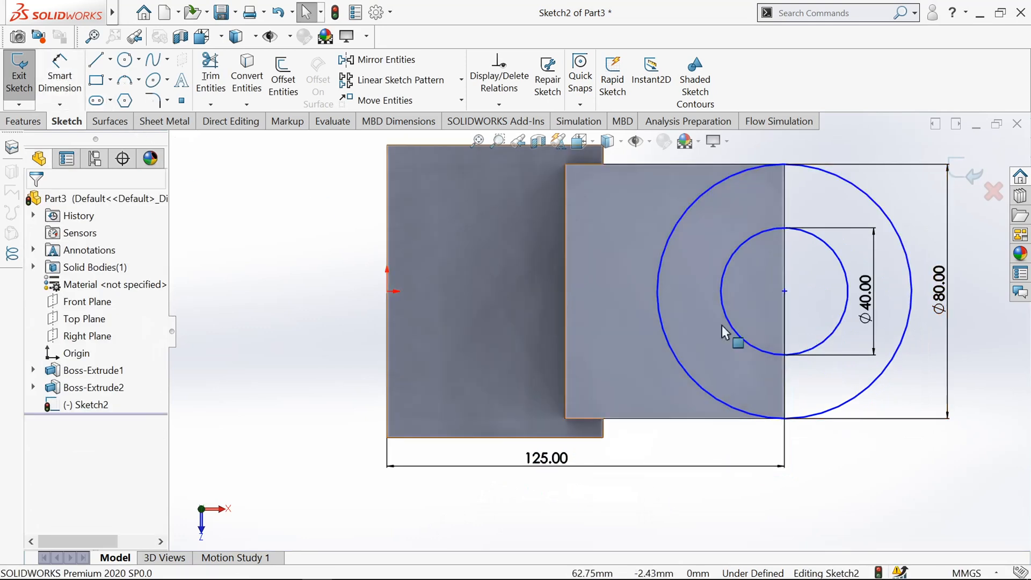
click(785, 293)
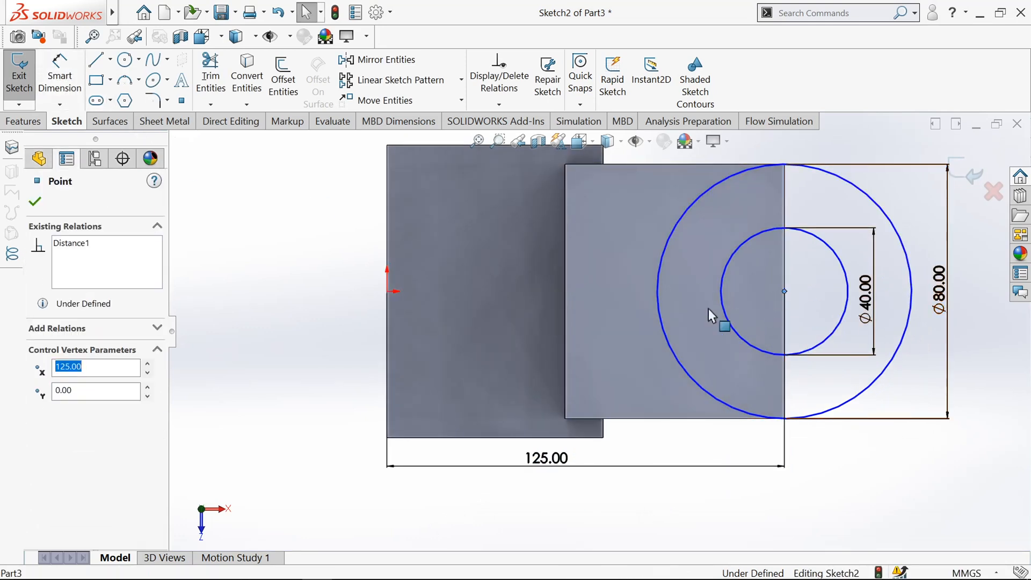
click(388, 291)
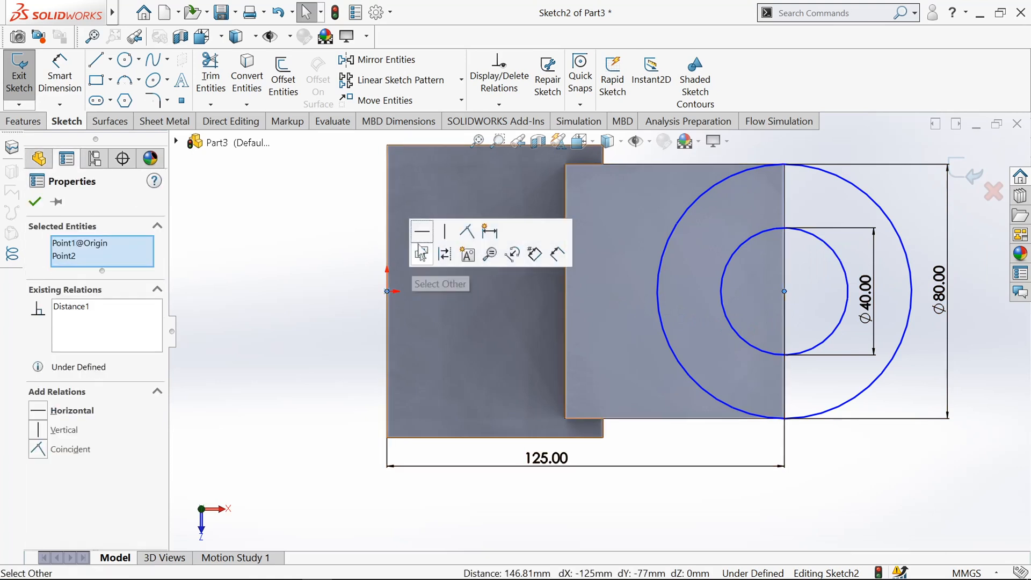
click(423, 237)
click(34, 203)
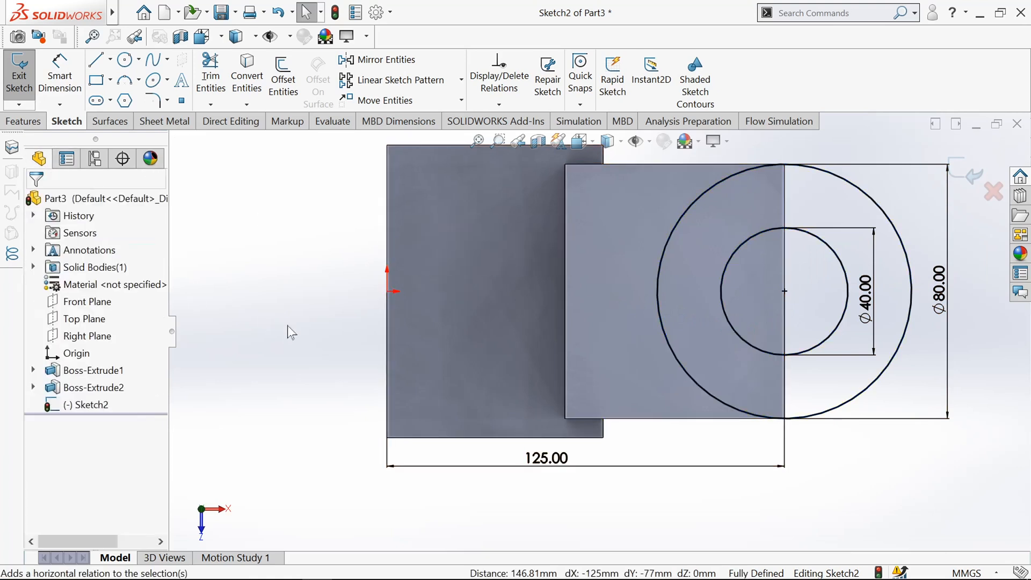
Extrude the ring between the two circles Blind 43 mm in Direction 1 and 21 mm in Direction 2, with Merge result on.
key(f)
click(28, 75)
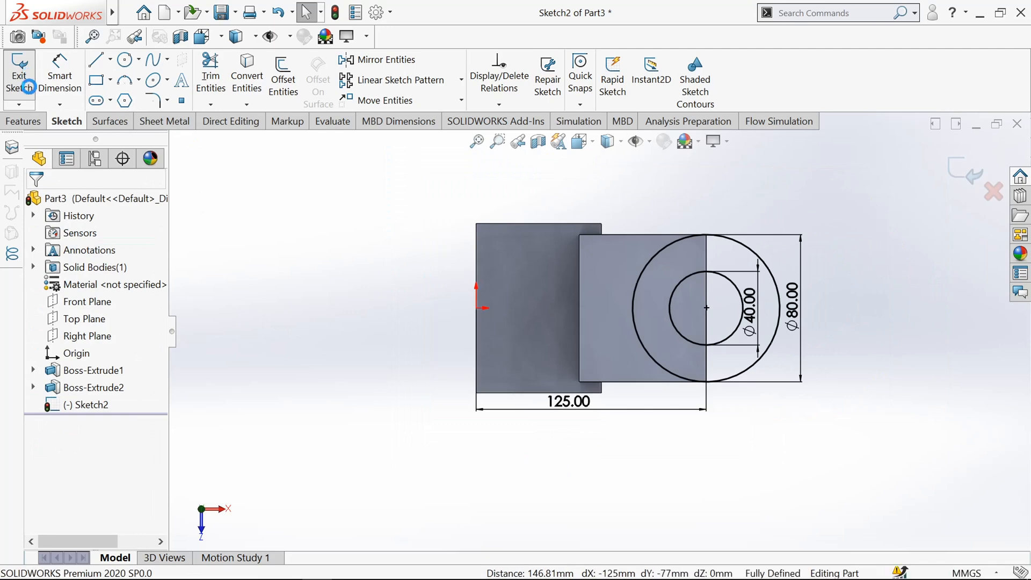
click(27, 69)
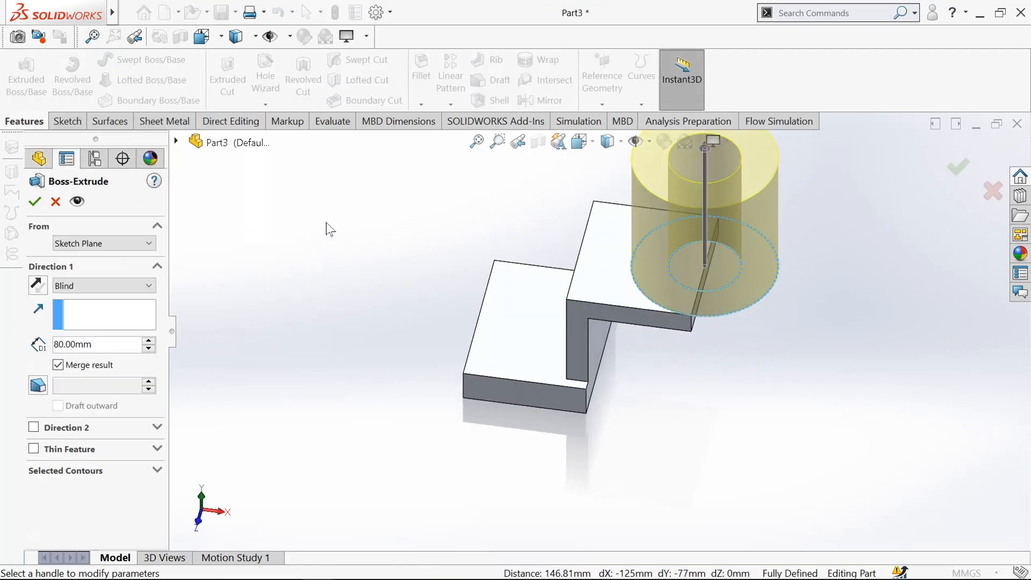
click(115, 345)
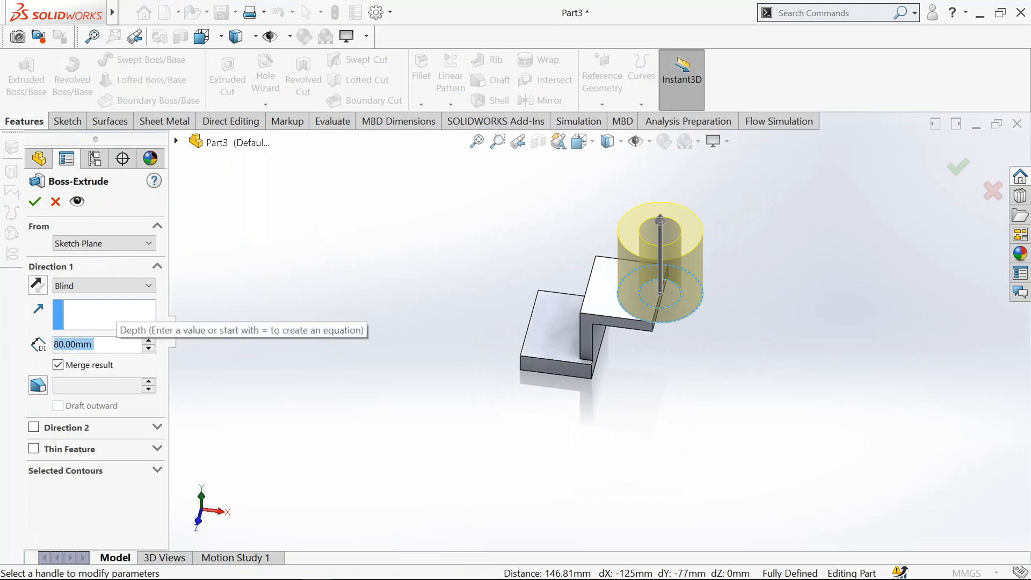
text(43)
key(Return)
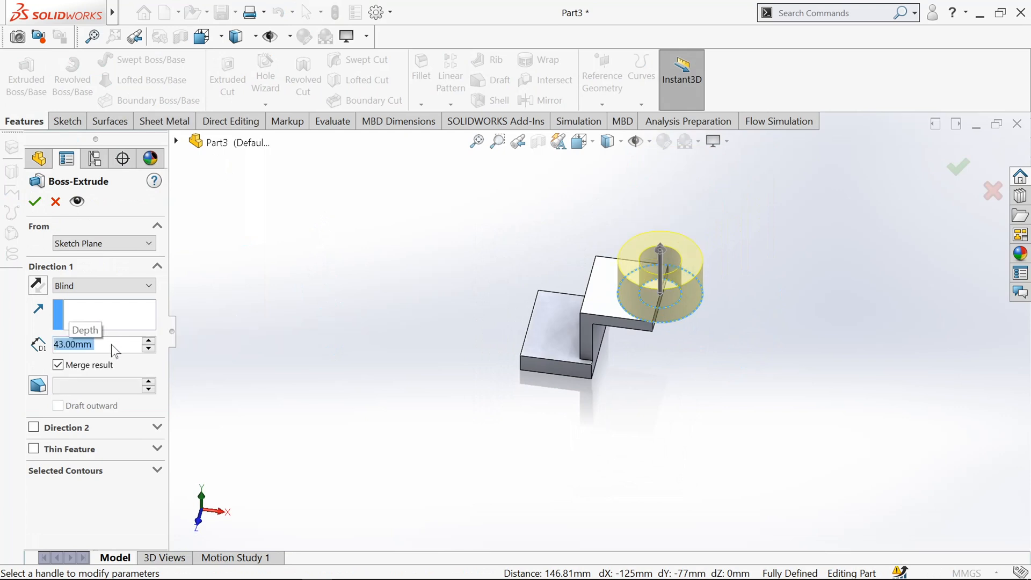
click(35, 430)
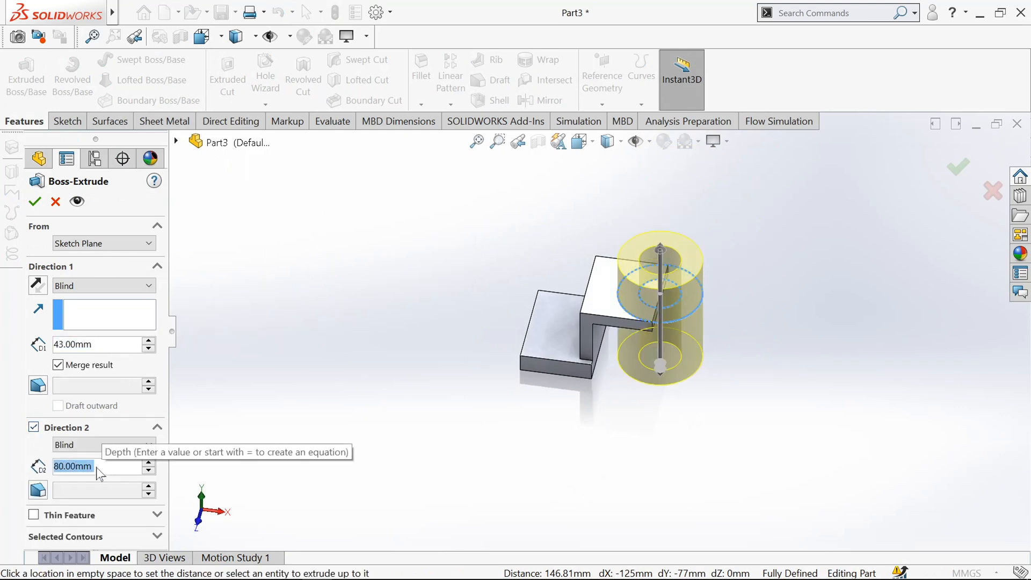
text(21)
key(Return)
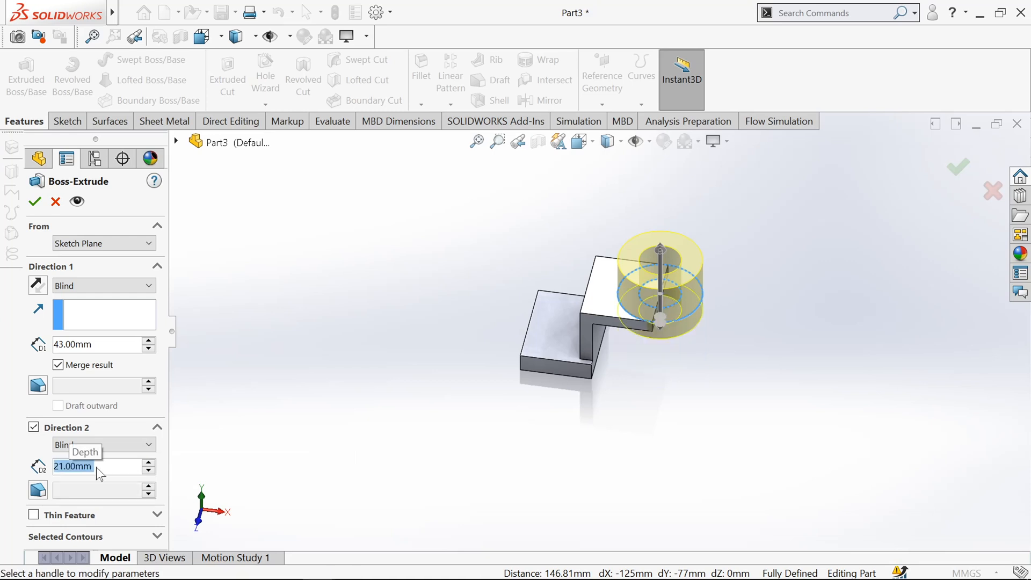
click(35, 204)
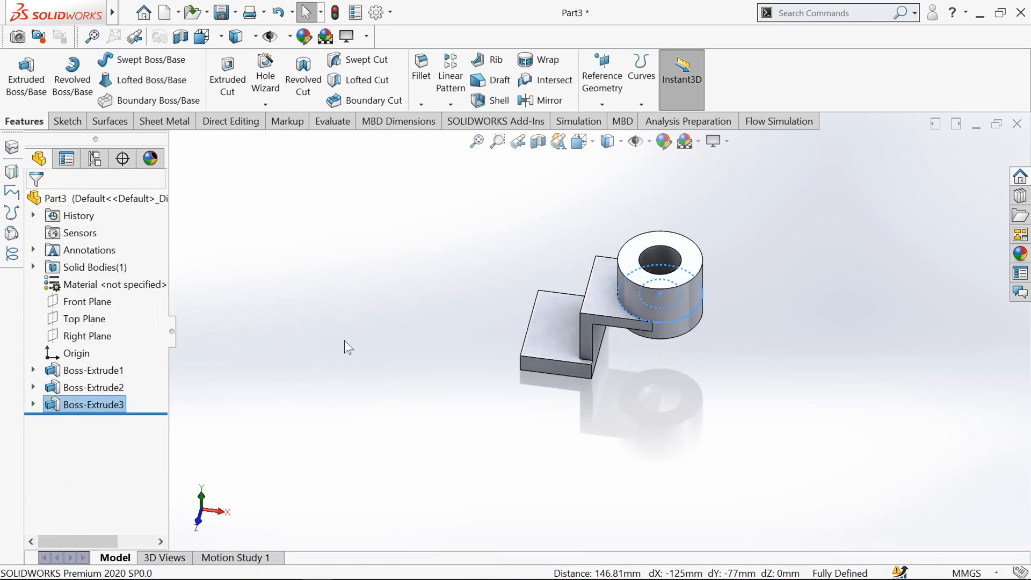
Fillet the outer and inner edges of the bend between the upright and the arm with an 18 mm radius.
middle_drag(404, 371, 417, 309)
click(417, 308)
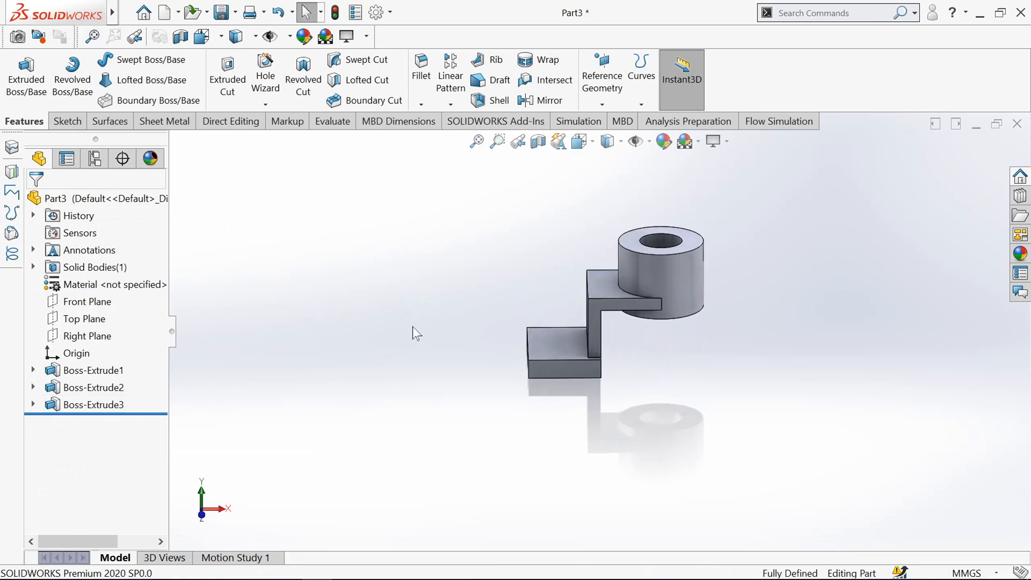
click(421, 80)
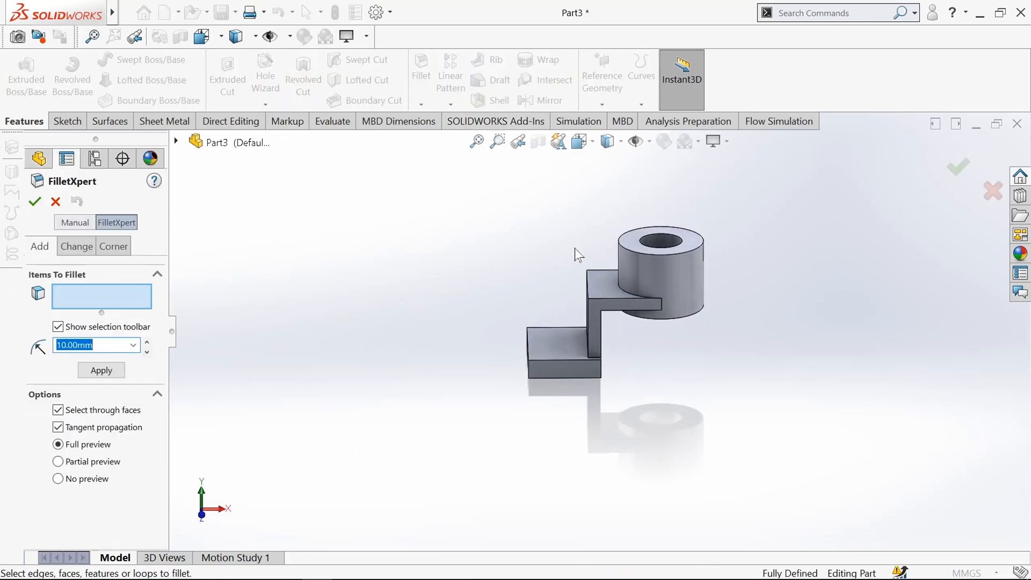
scroll(601, 314, down, 5)
middle_drag(443, 305, 507, 321)
click(508, 321)
scroll(599, 332, up, 4)
middle_drag(579, 395, 559, 349)
scroll(555, 348, down, 5)
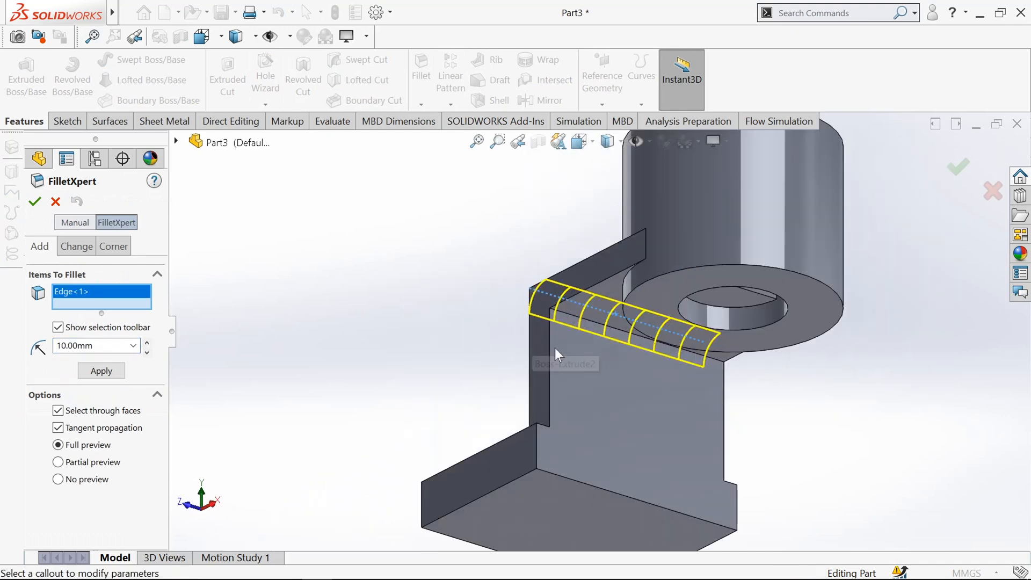
click(590, 321)
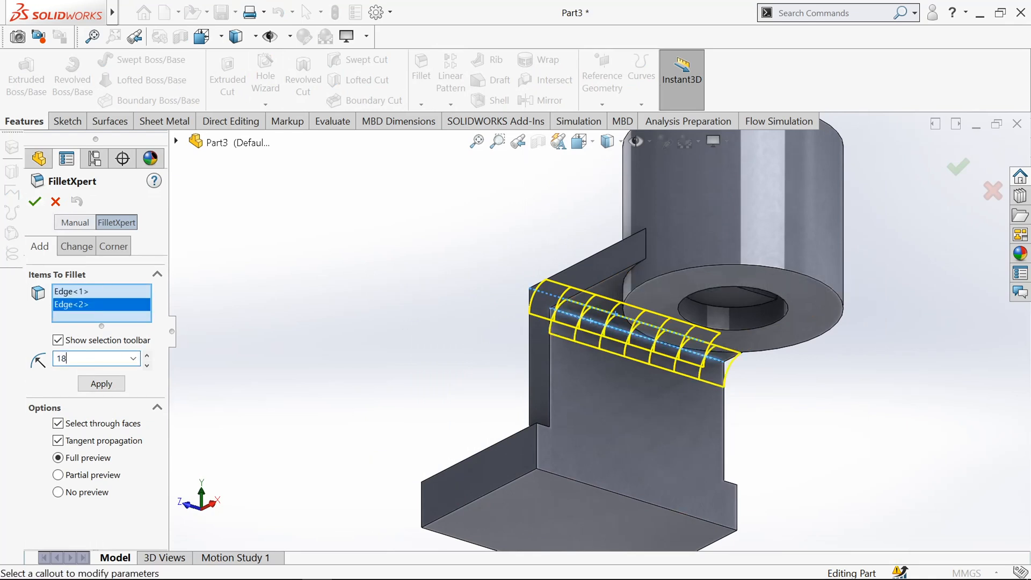
text(18)
key(Return)
click(33, 202)
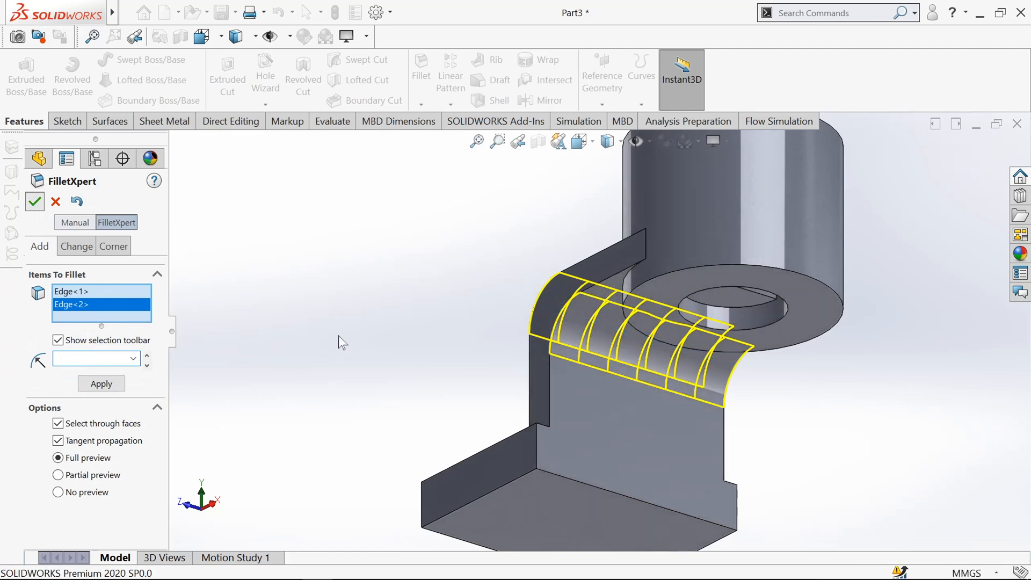
Start a sketch on the Front Plane and draw a slanted line rising from the base's outer upper corner towards the cylinder.
middle_drag(381, 295, 426, 426)
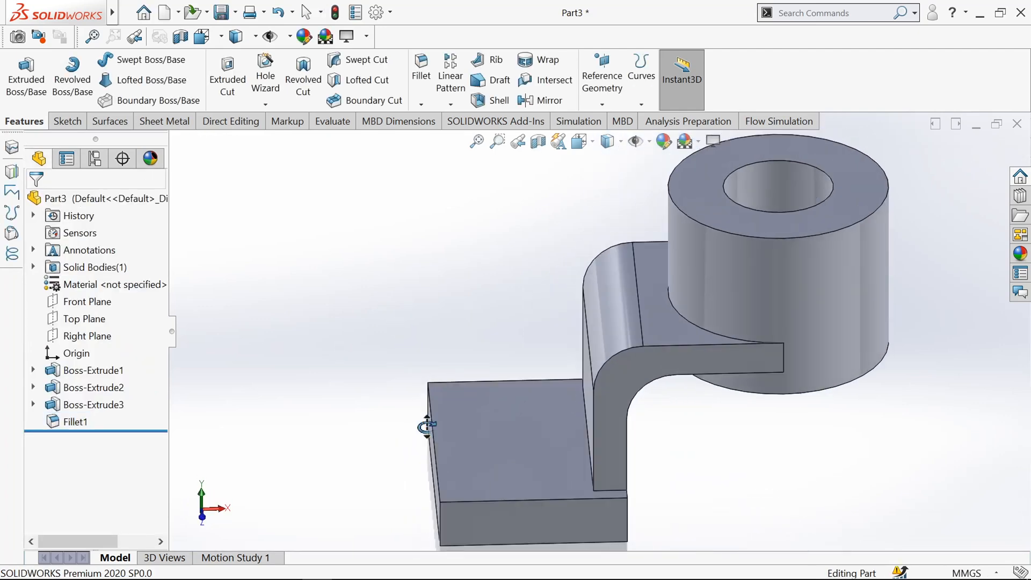
click(72, 303)
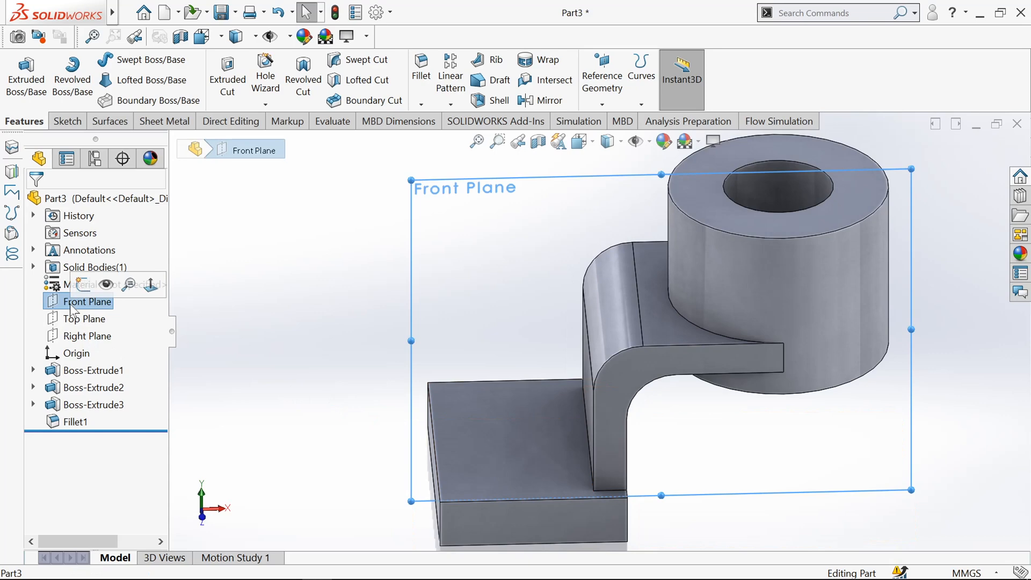
click(67, 121)
click(19, 78)
key(space)
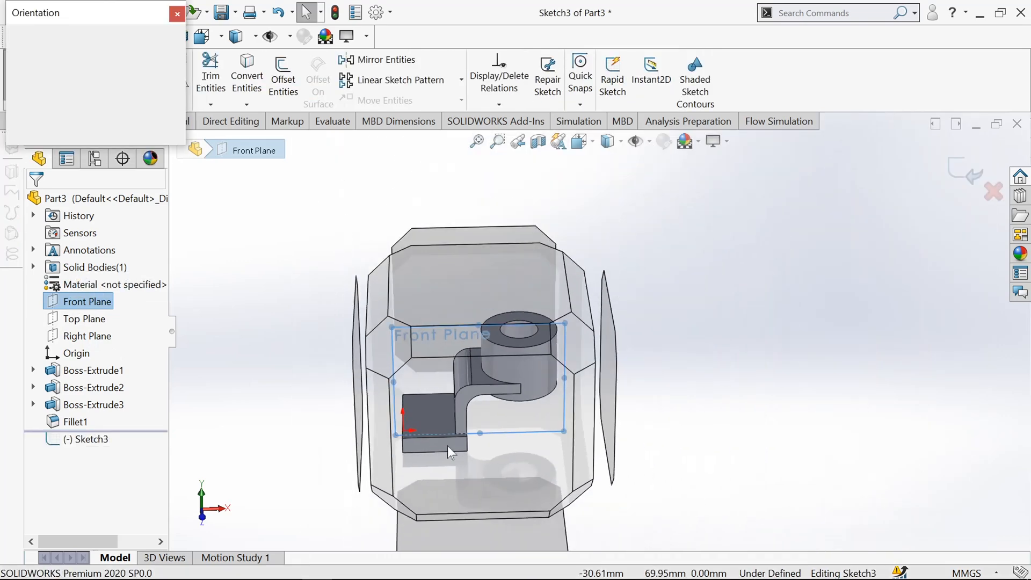
click(438, 418)
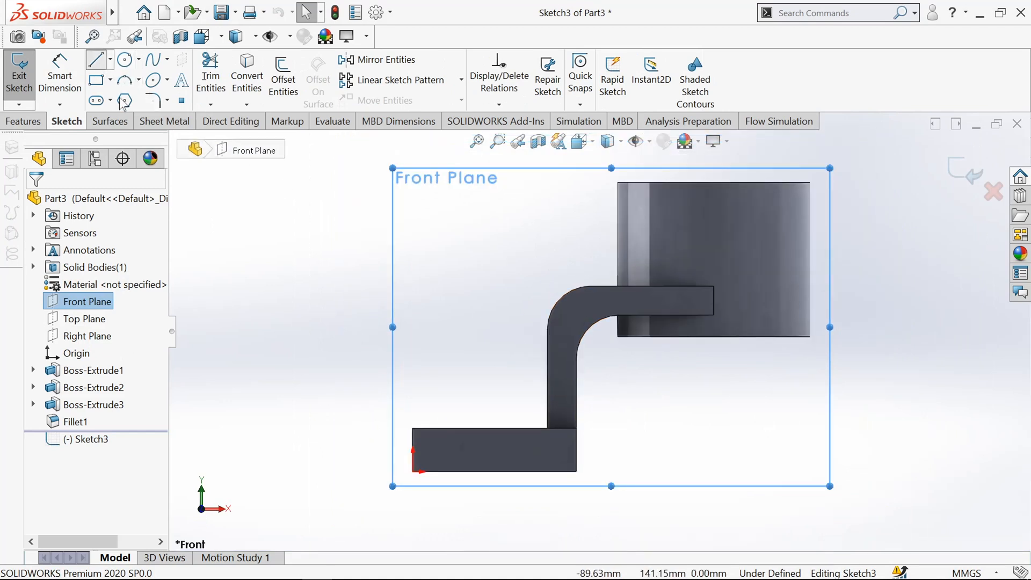
click(413, 428)
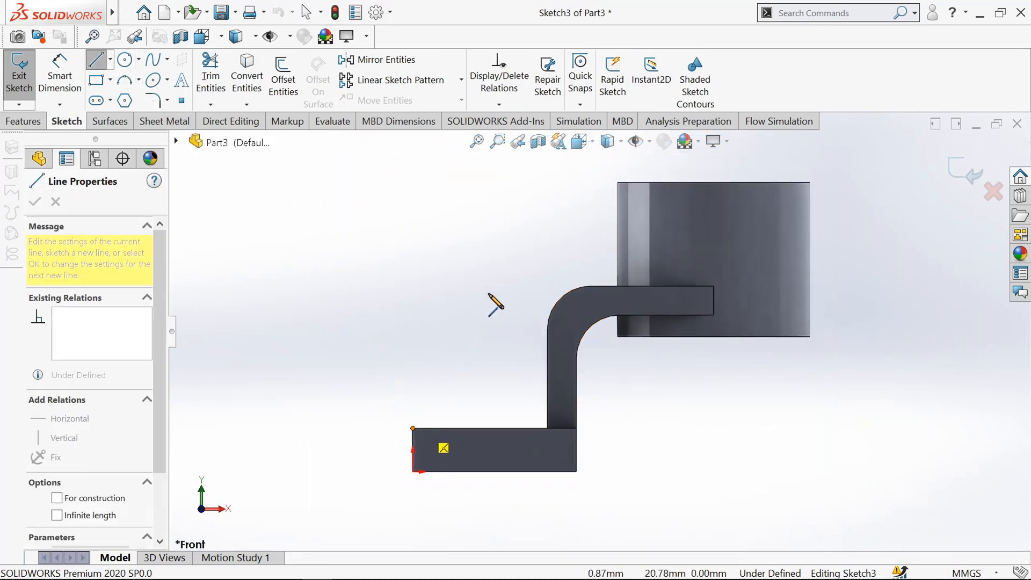
click(508, 285)
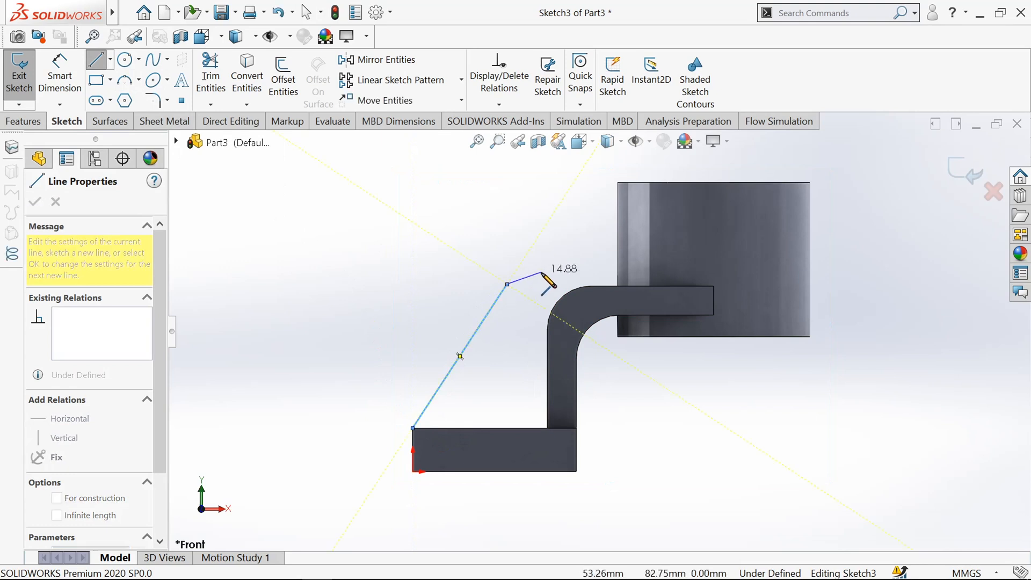
Draw a three-point arc of about 26 mm radius from the slanted line's upper end, bulging outward from the bracket.
click(126, 80)
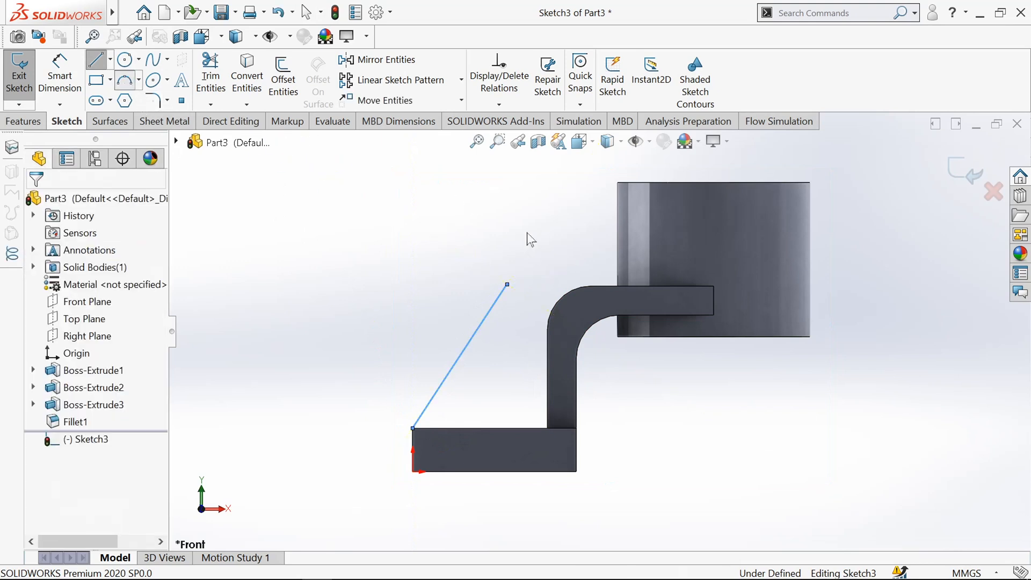
click(507, 284)
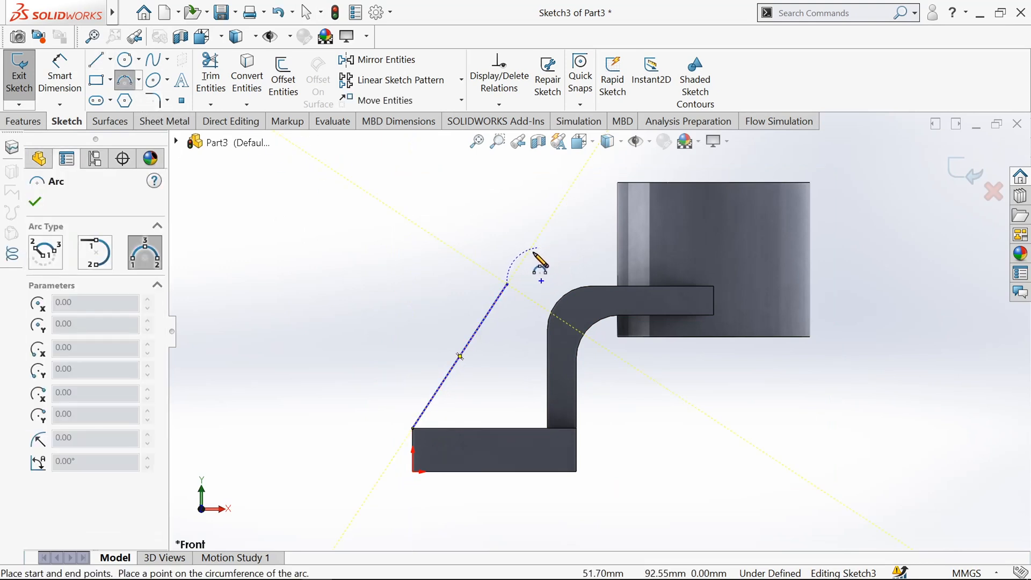
click(522, 261)
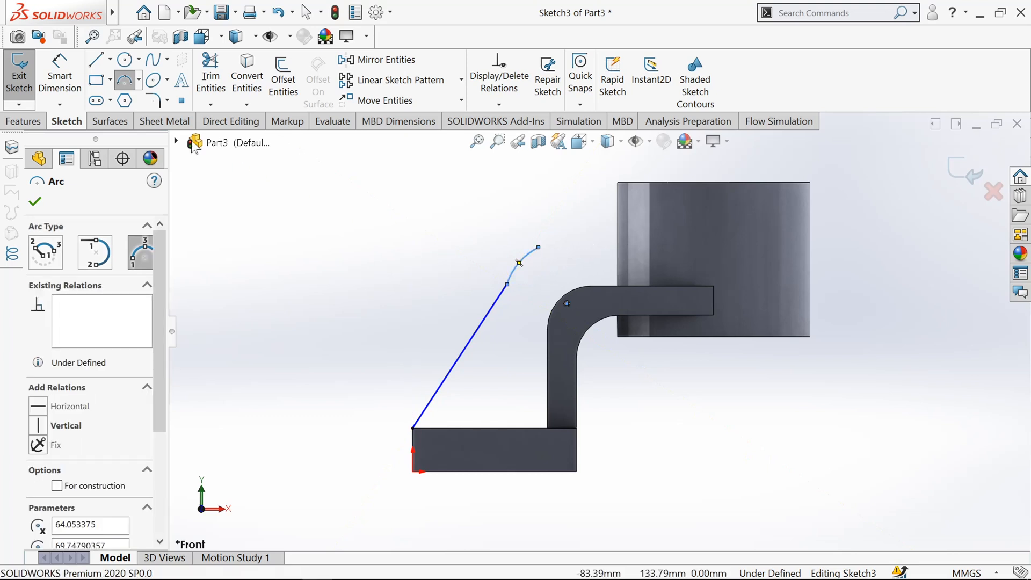
Continue the profile with a line at about 45° and a downward-bulging three-point arc of about 25 mm radius ending at the cylinder's upper corner.
click(99, 64)
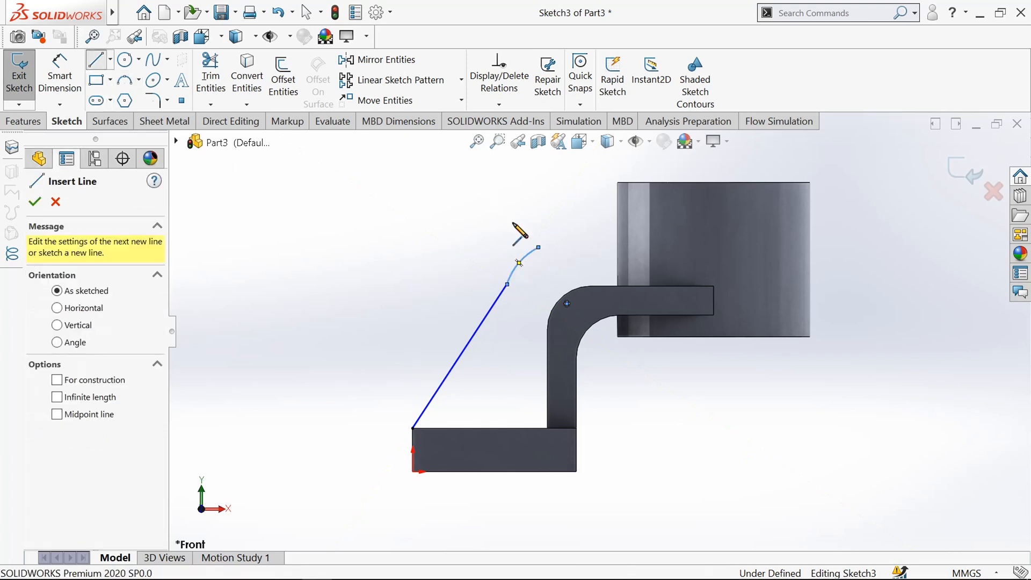
click(538, 247)
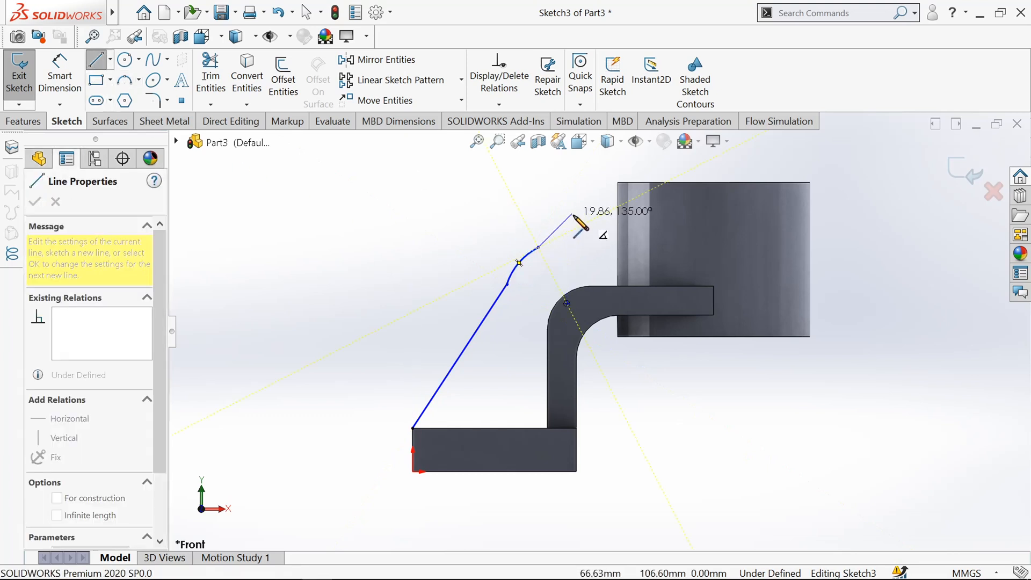
key(a)
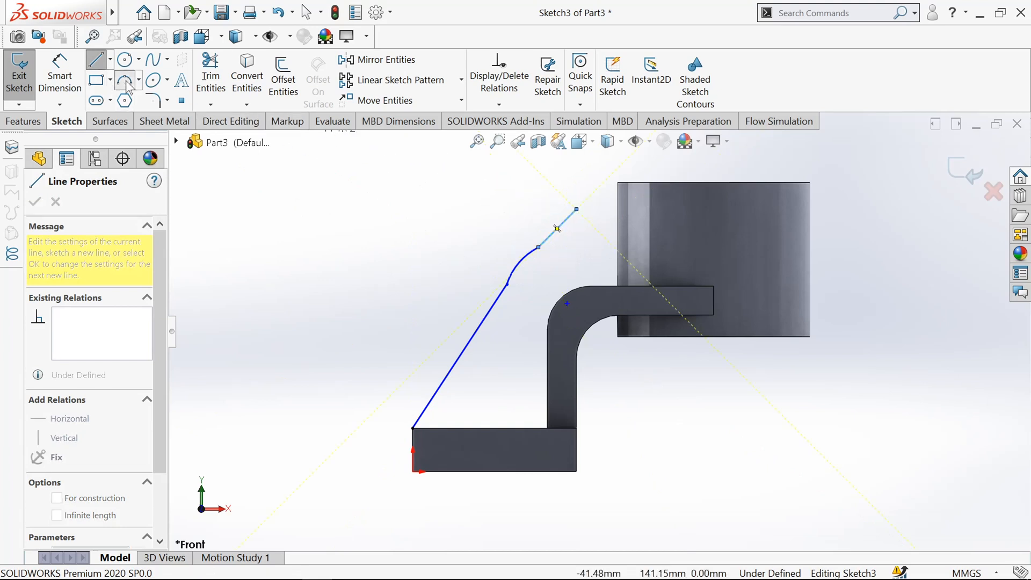
click(577, 209)
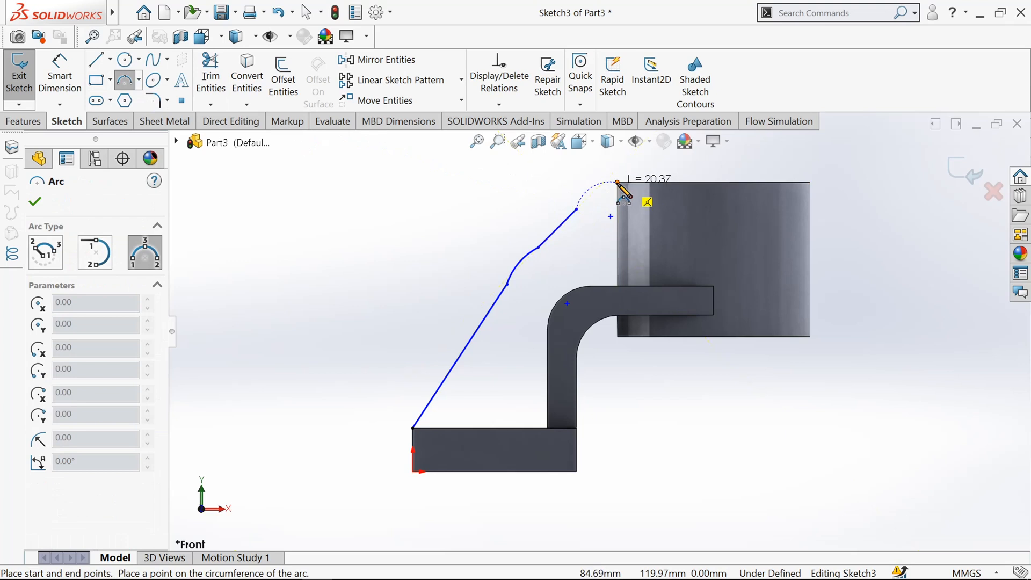
click(617, 182)
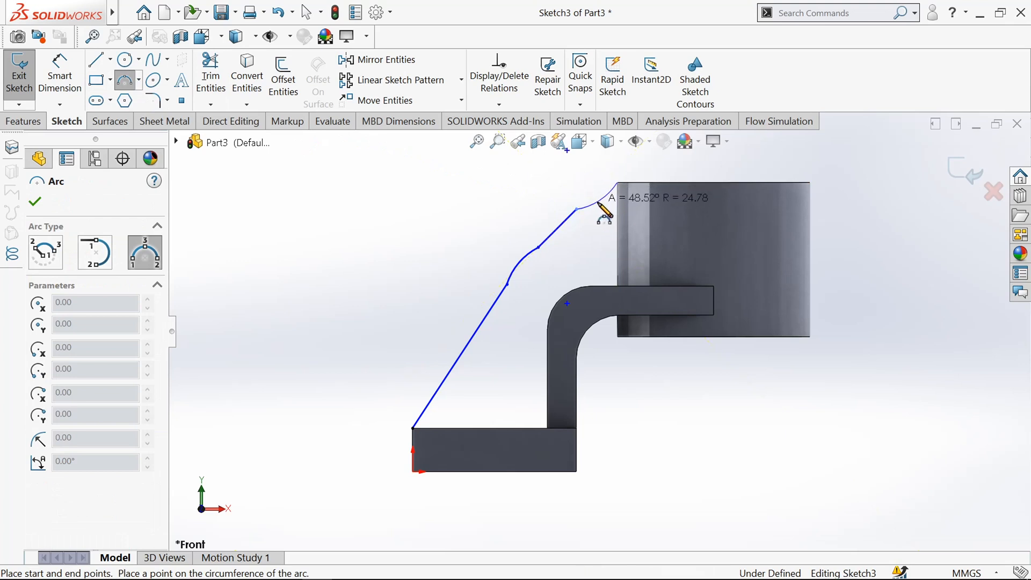
click(599, 202)
Dimension the lower arc's radius to 42 mm.
click(60, 75)
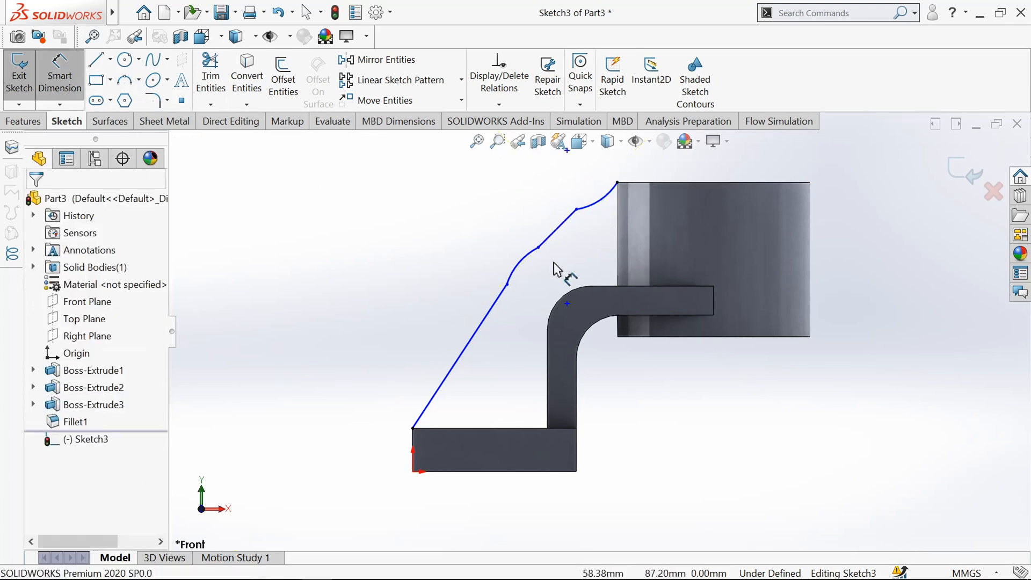
click(520, 265)
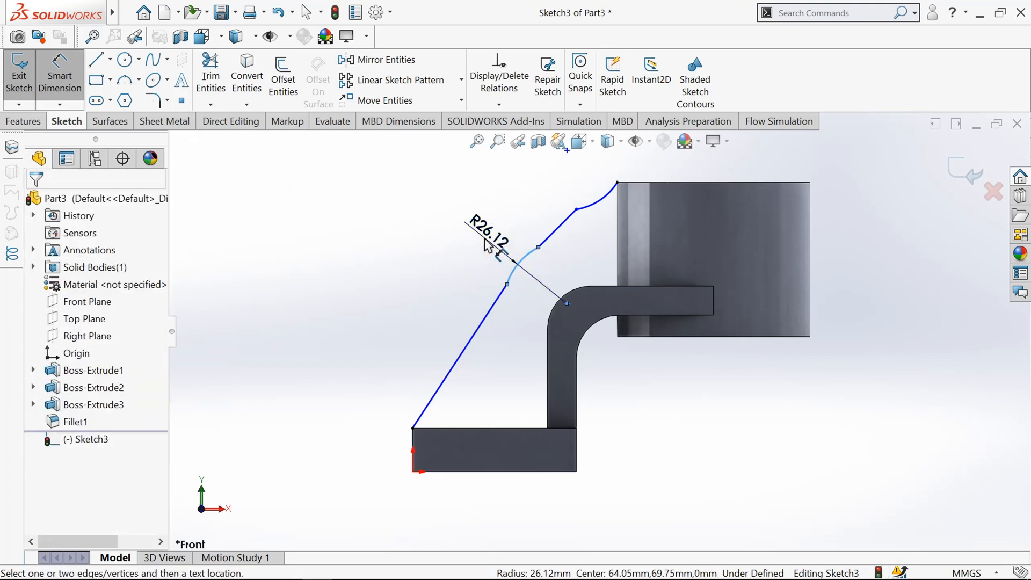
click(473, 231)
text(42)
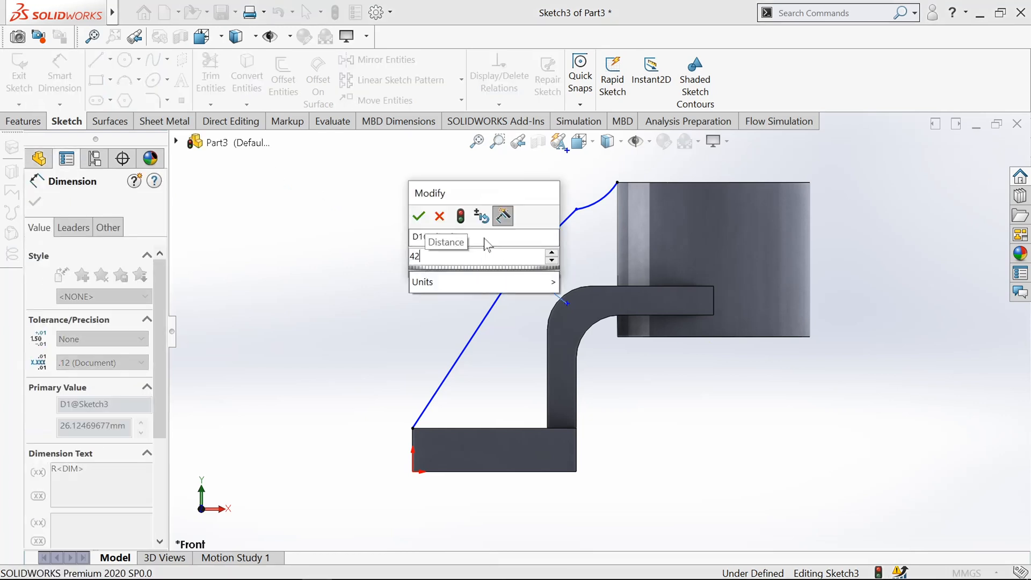
key(Return)
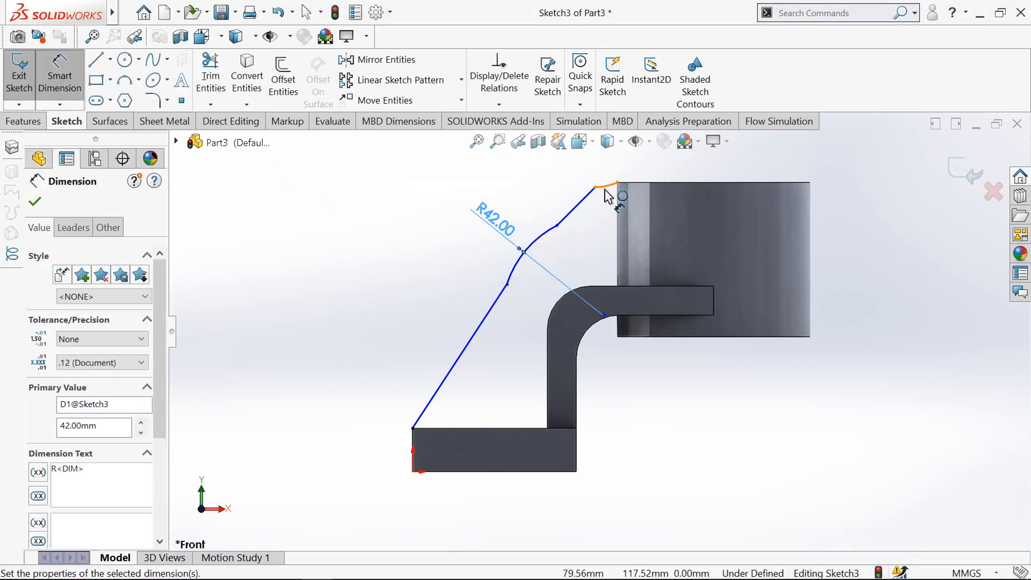
Dimension the radius of the upper arc beside the cylinder's corner to 12 mm.
click(605, 190)
click(610, 204)
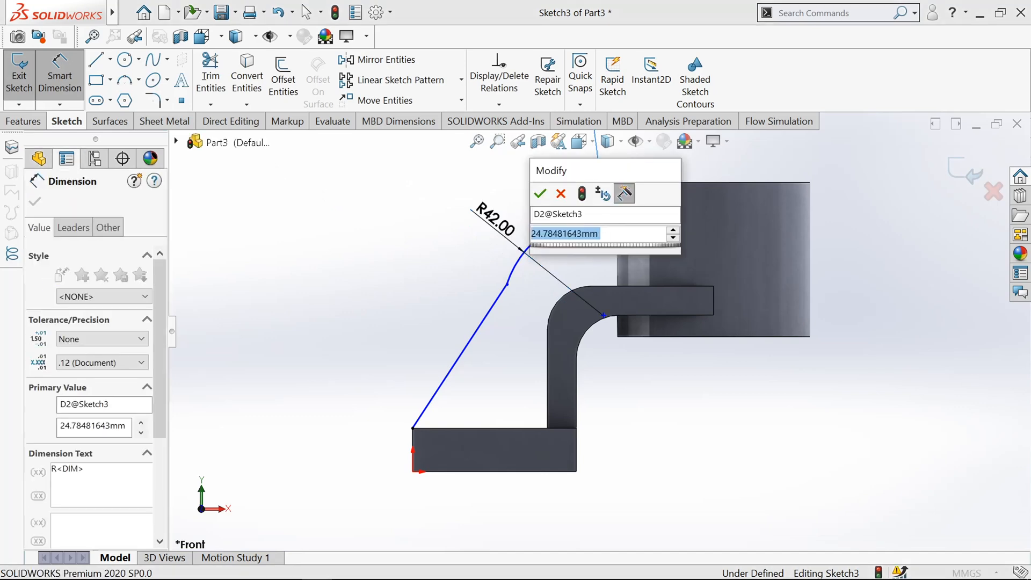
text(12)
key(Return)
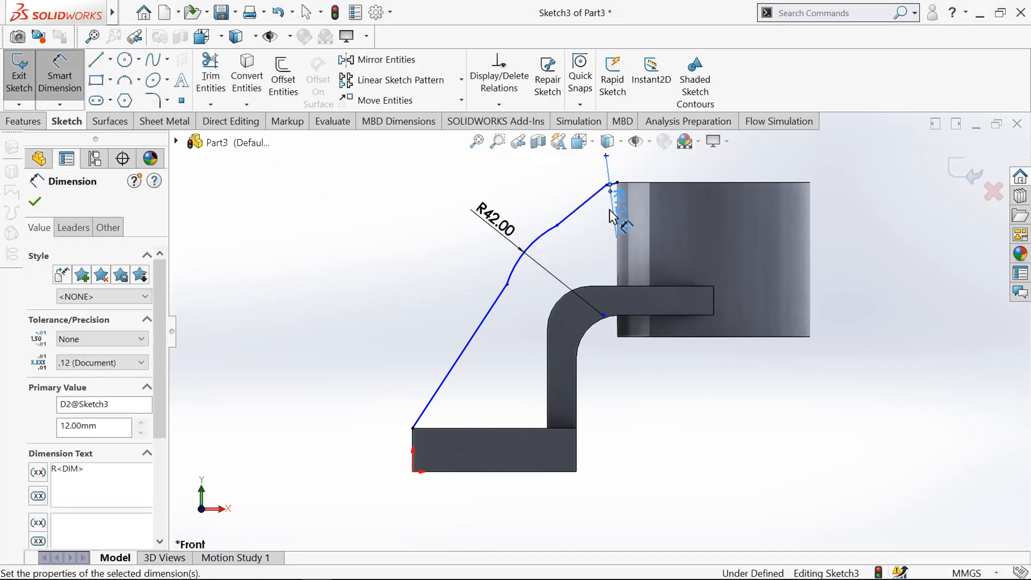
scroll(610, 214, down, 5)
click(35, 202)
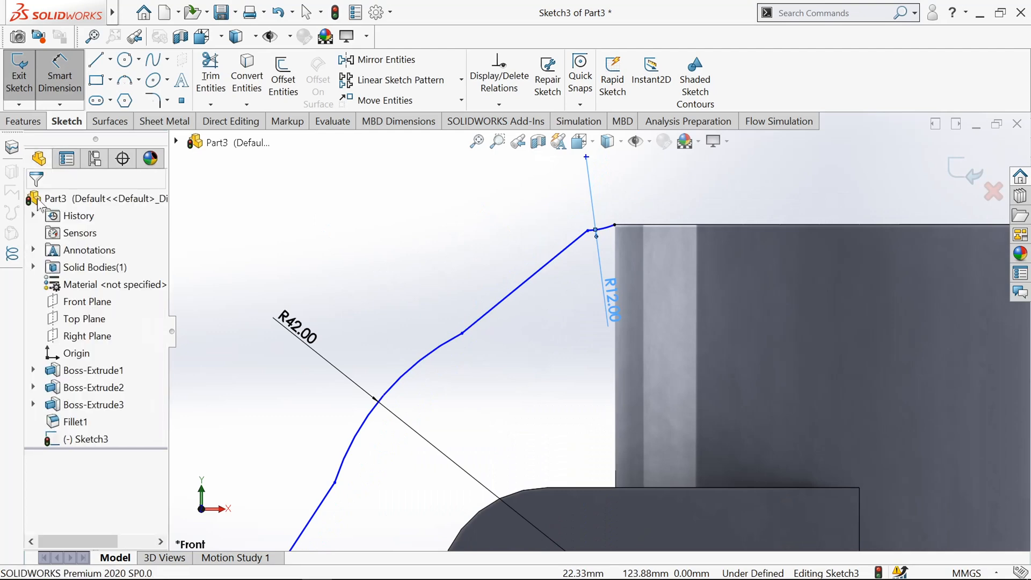
key(Escape)
Pull the joint between the upper line and the 12 mm arc down and away from the cylinder, and make the two tangent.
scroll(499, 351, down, 2)
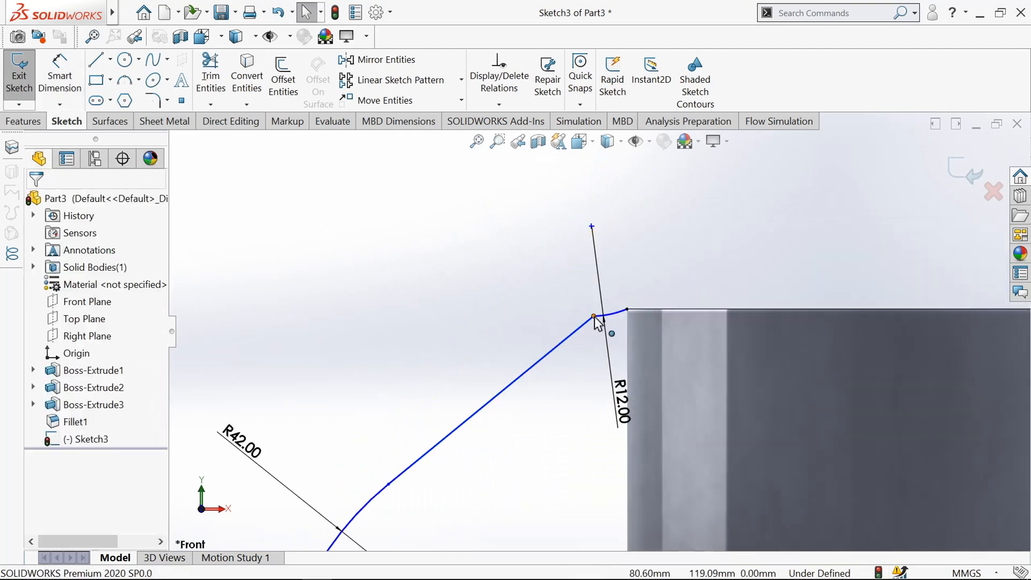
drag(595, 317, 541, 371)
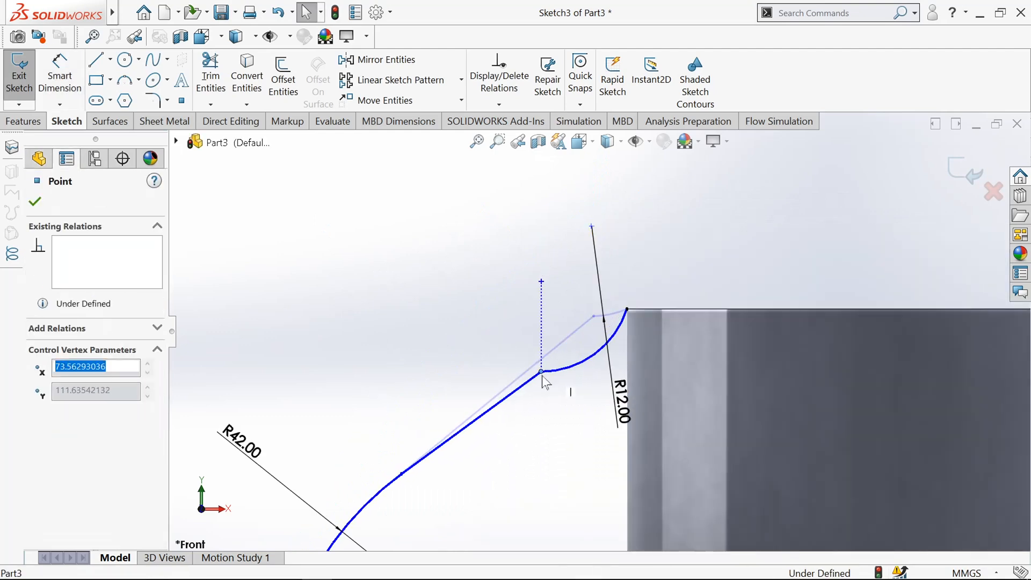
click(528, 416)
click(571, 367)
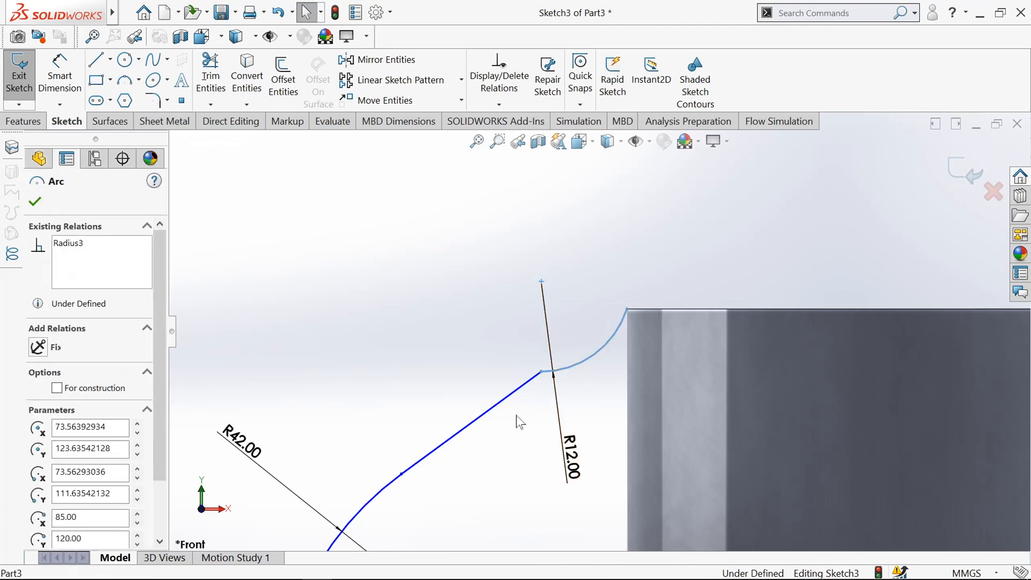
ctrl+click(514, 403)
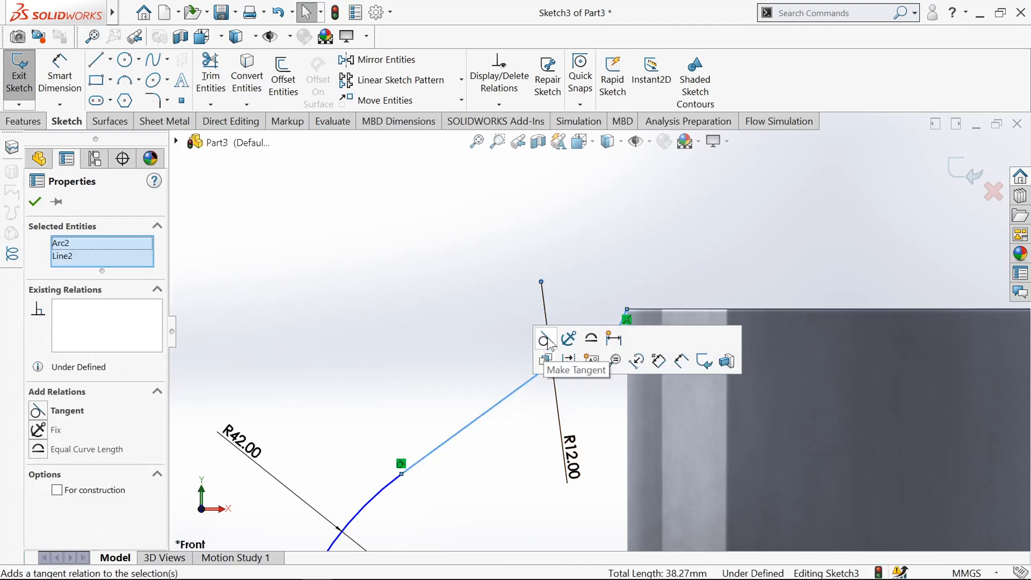
click(553, 340)
click(464, 379)
Make the 42 mm arc tangent to the long slanted line rising from the base.
scroll(464, 380, up, 5)
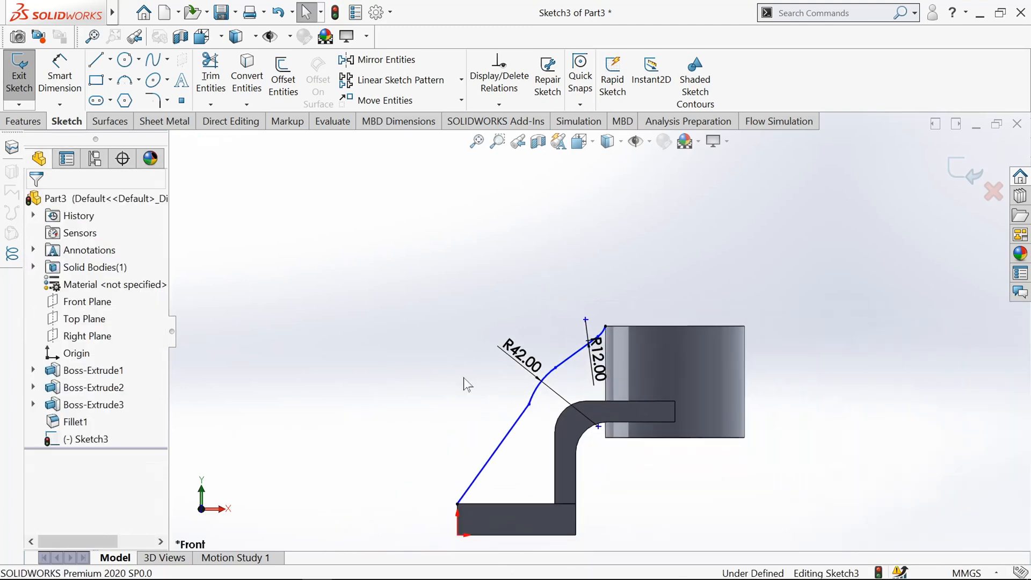
click(515, 399)
ctrl+click(499, 420)
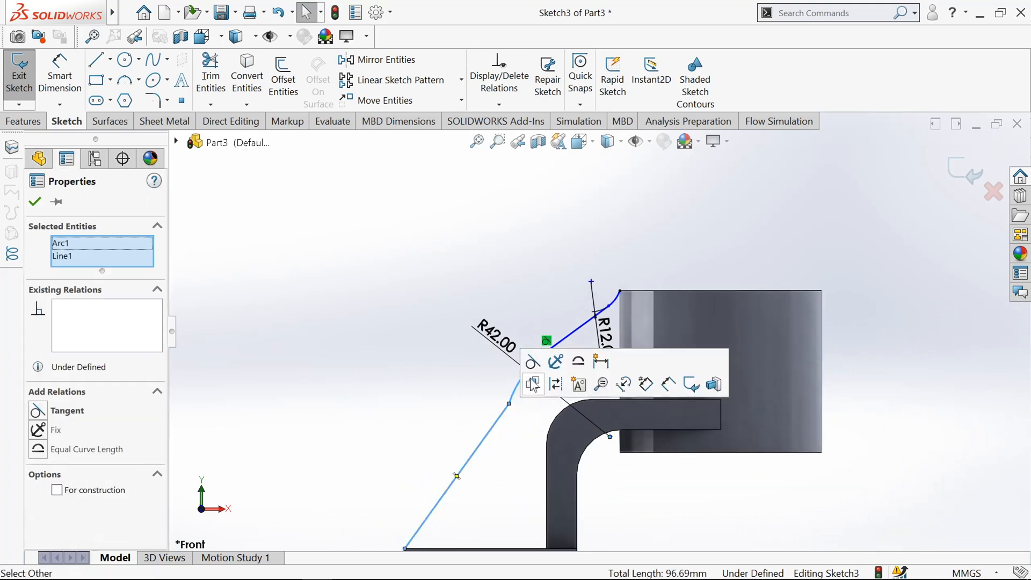
click(533, 361)
click(512, 448)
scroll(583, 369, down, 2)
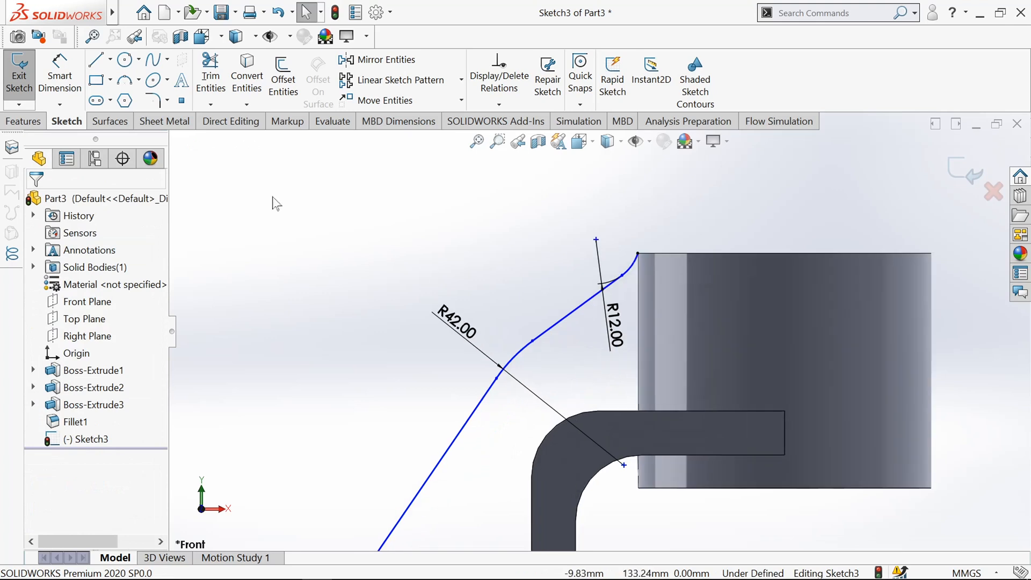
Dimension the vertical distance from the 42 mm arc's upper end to the arm's top edge as 24 mm.
click(60, 76)
scroll(476, 317, down, 1)
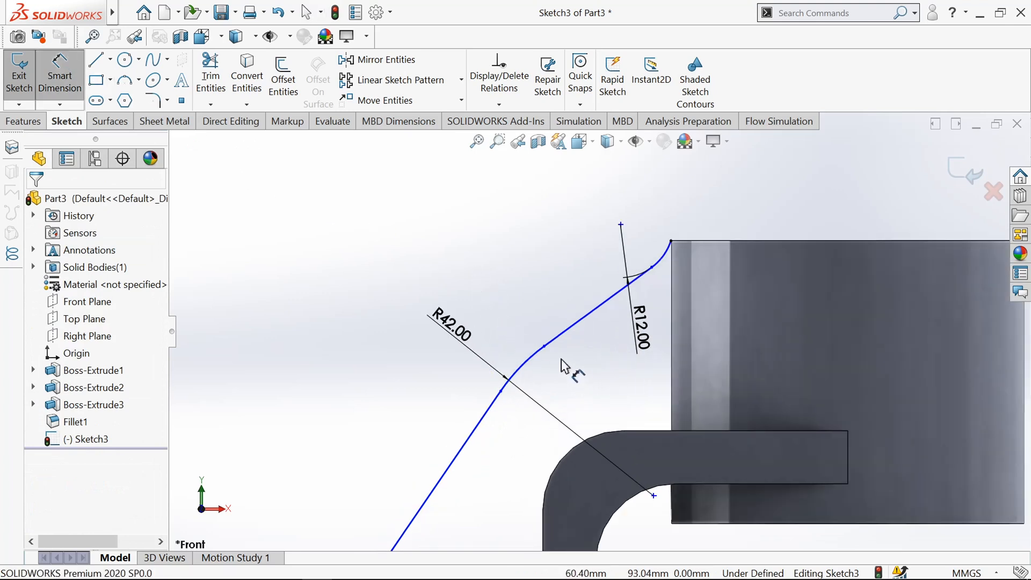
click(545, 347)
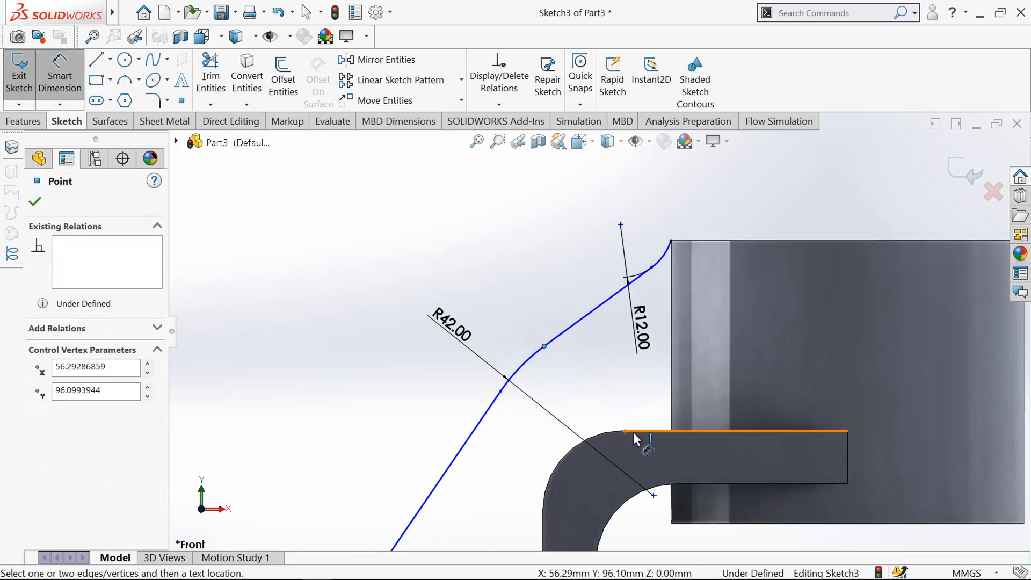
click(633, 431)
click(637, 396)
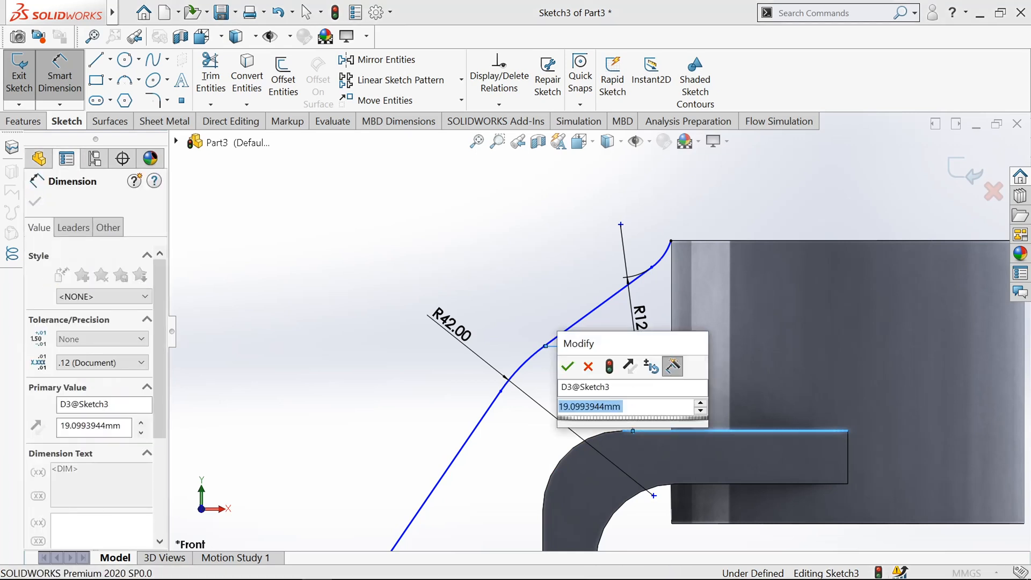
text(24)
key(Return)
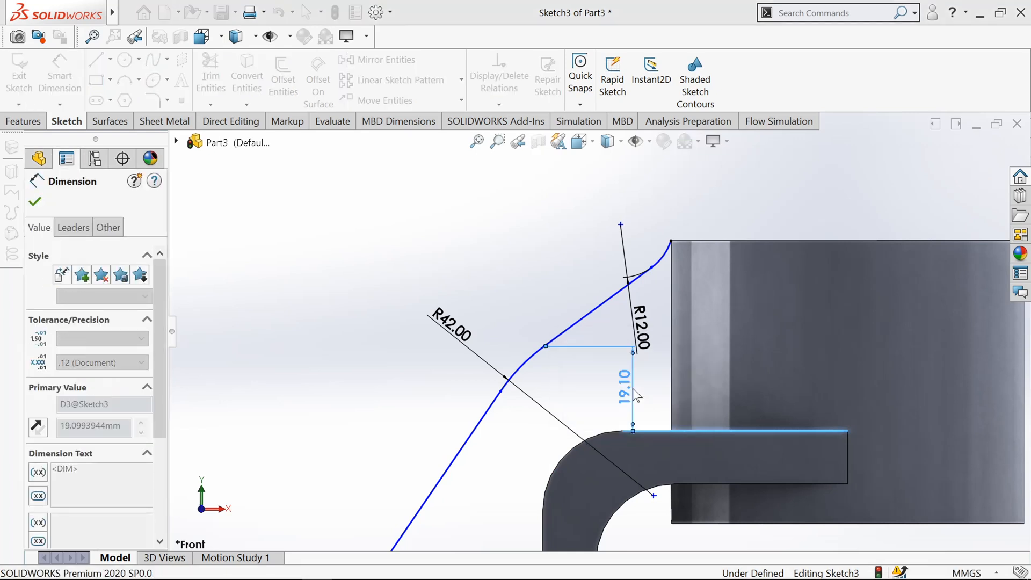
scroll(591, 338, up, 5)
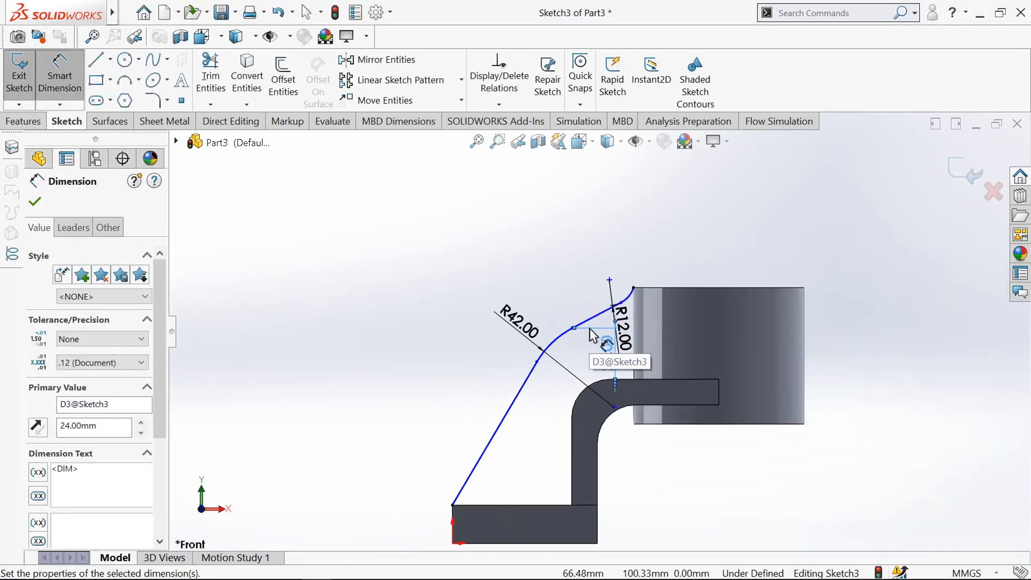
click(35, 204)
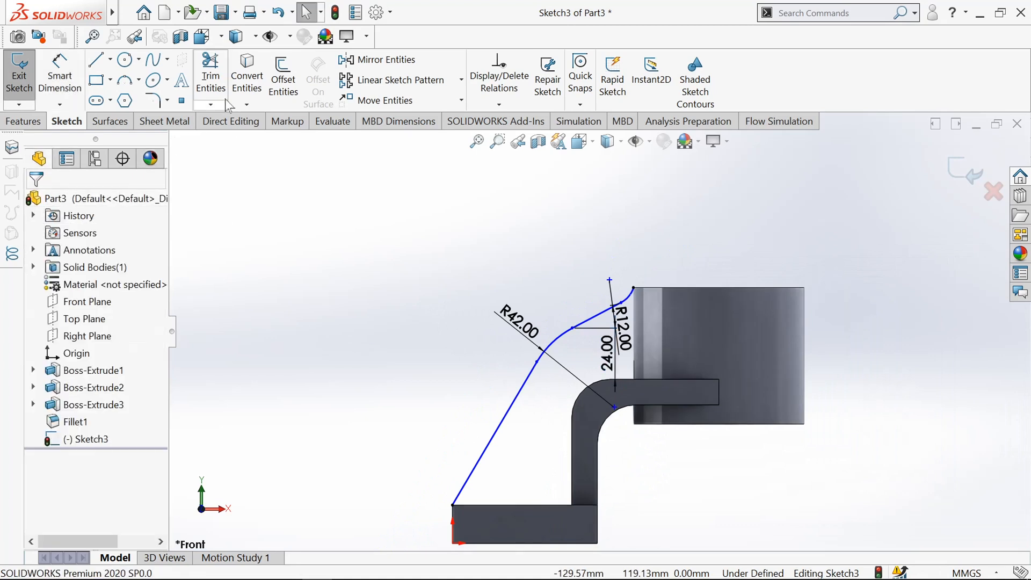
Convert the base's top edge, the upright's outer edge, the outer fillet, the arm's top edge and the cylinder's silhouette into sketch entities.
click(249, 70)
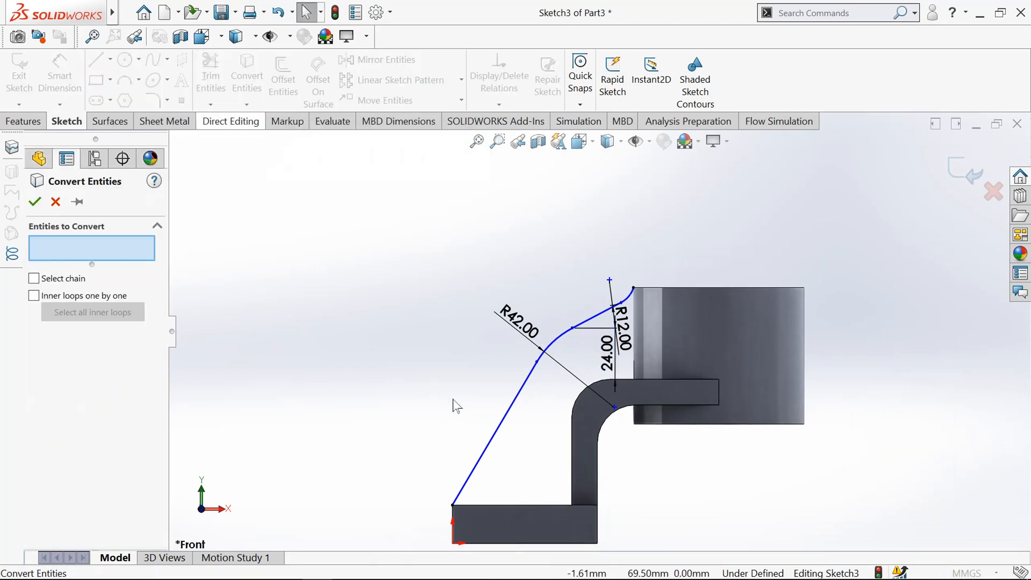
scroll(521, 484, down, 2)
click(543, 505)
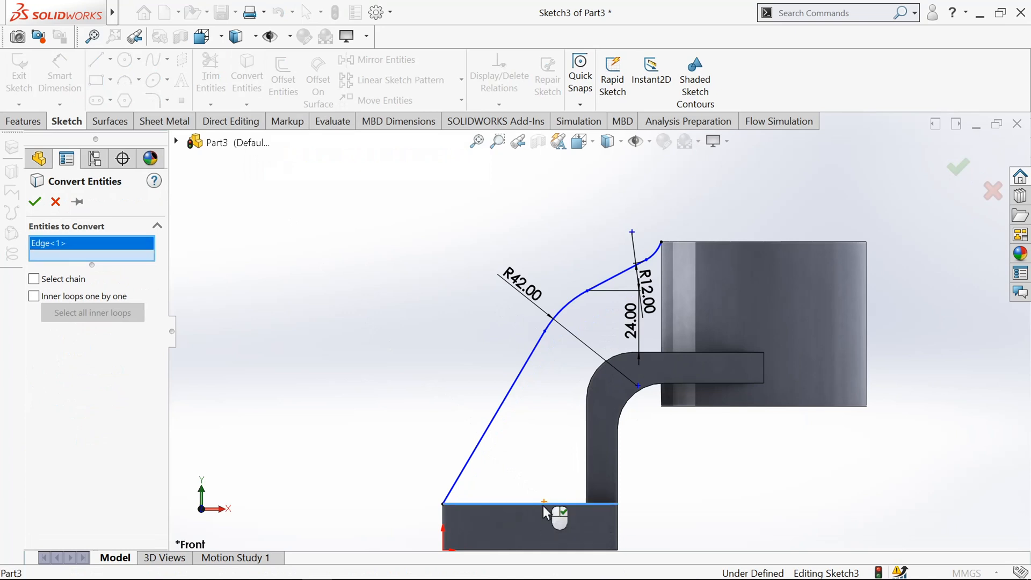
click(586, 444)
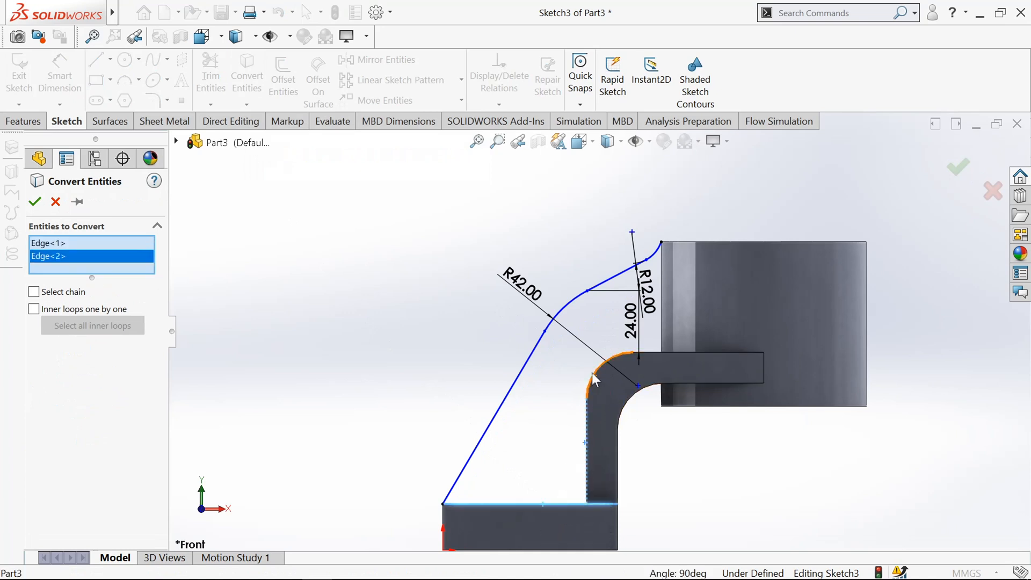
click(595, 376)
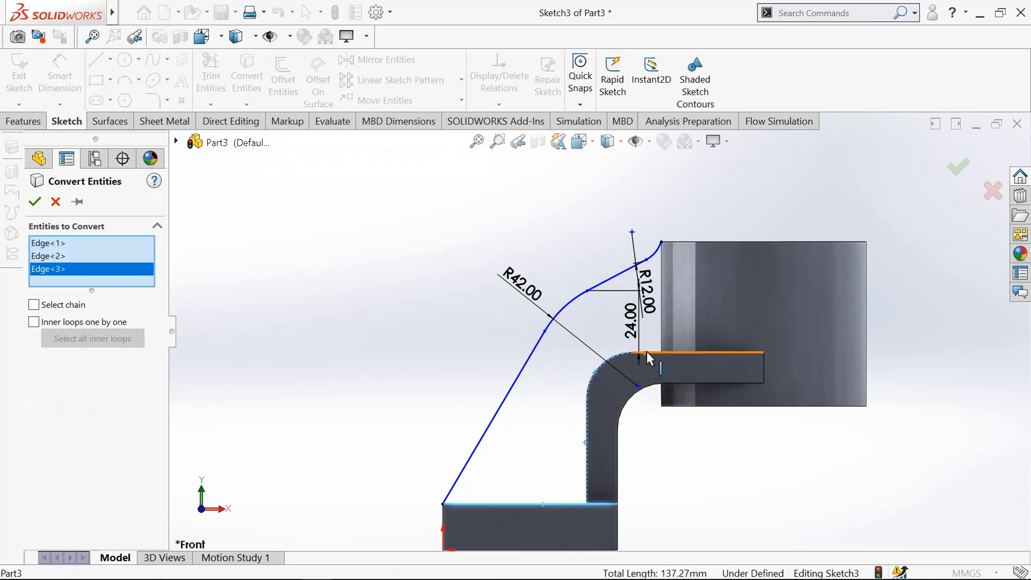
click(646, 351)
click(662, 317)
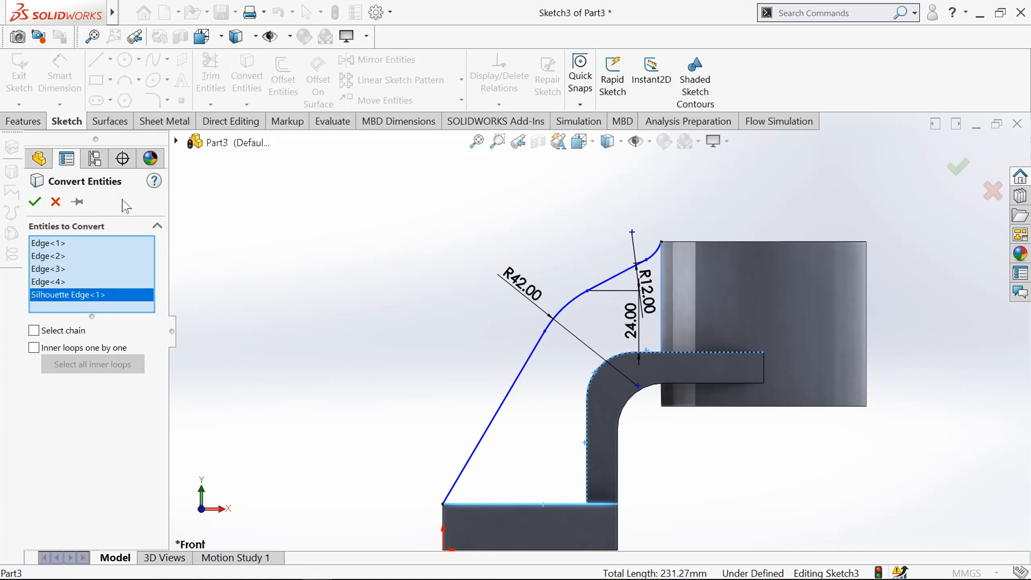
click(35, 202)
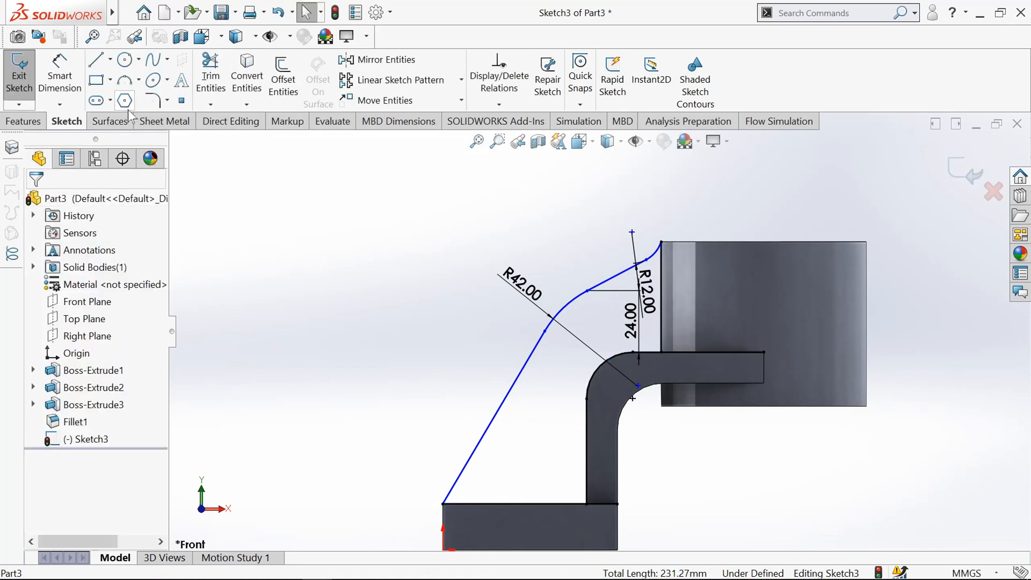
Leave the profile untrimmed and exit its sketch.
click(211, 79)
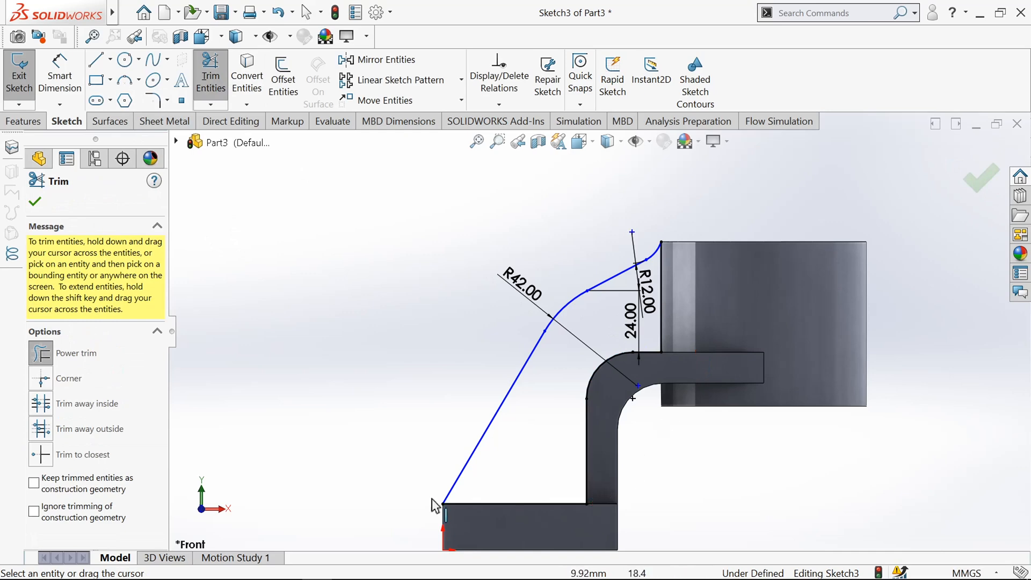
click(35, 202)
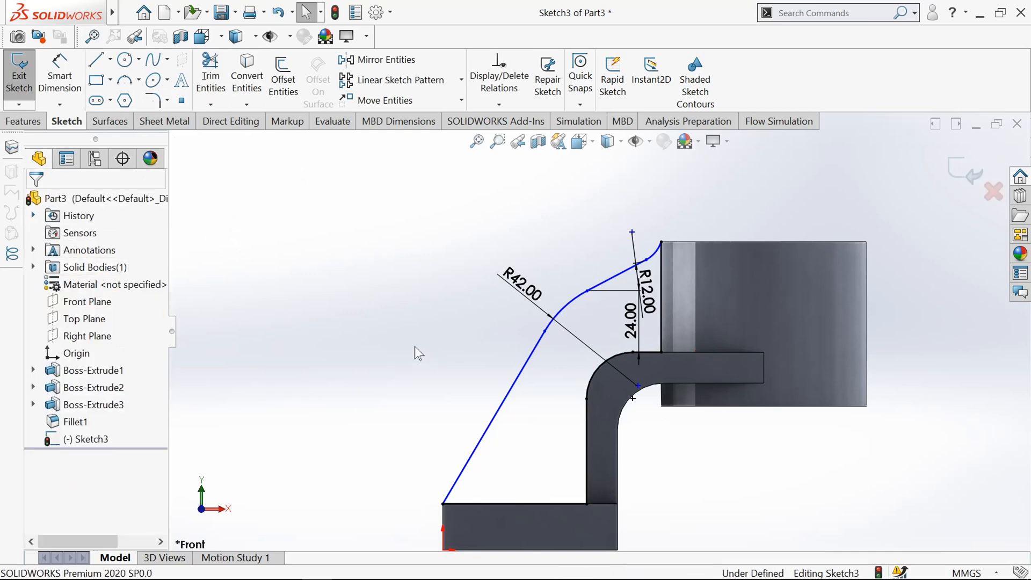
middle_drag(414, 347, 461, 397)
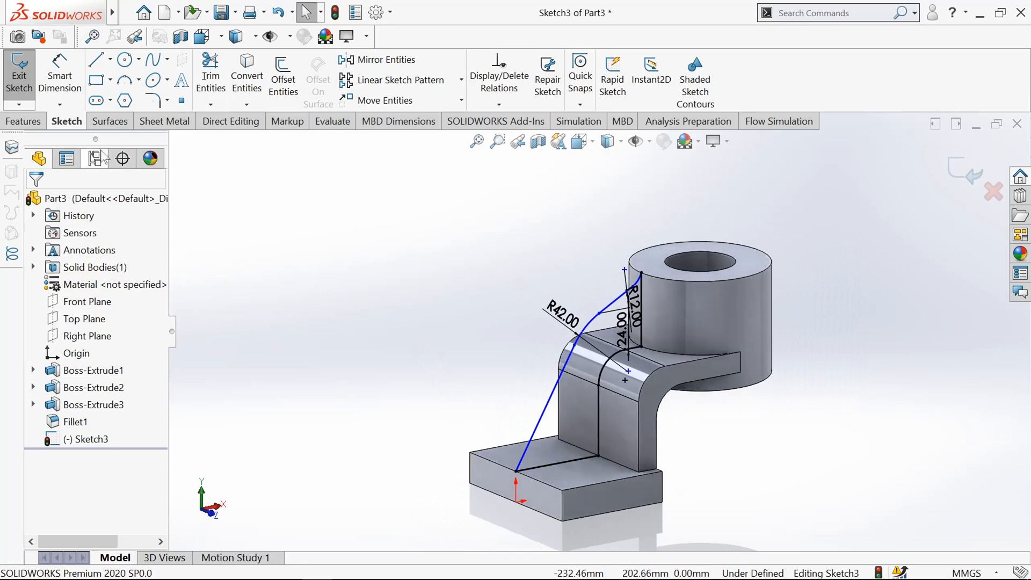
click(18, 86)
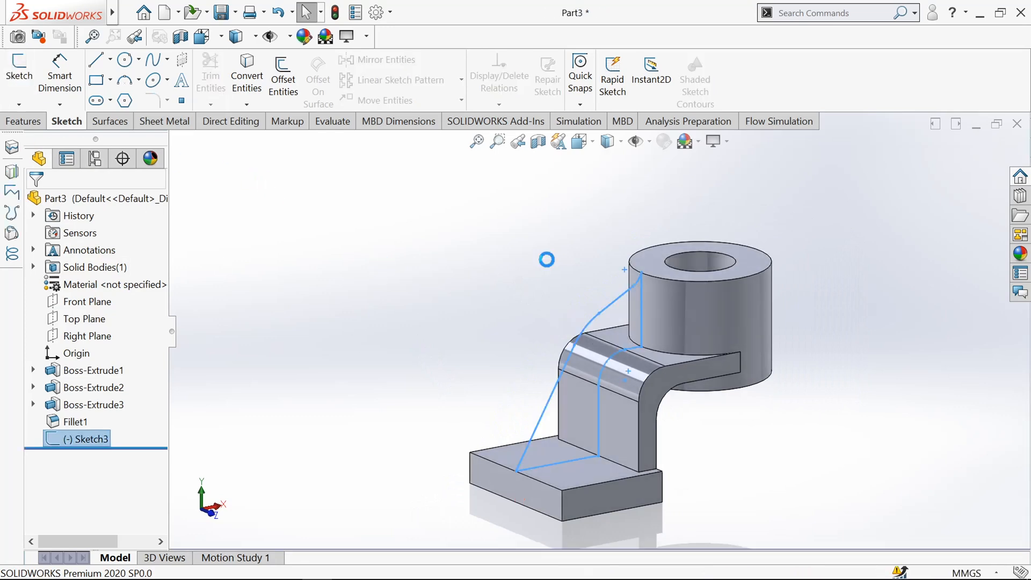
View the part straight onto the cylinder's top face and start a new sketch on the arm's upper face.
click(653, 262)
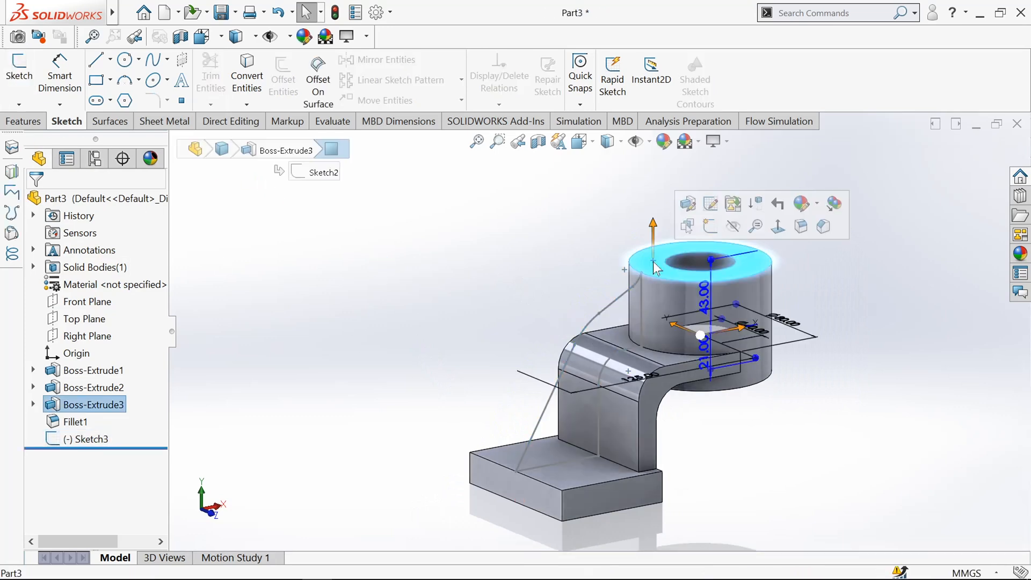
click(780, 223)
click(267, 224)
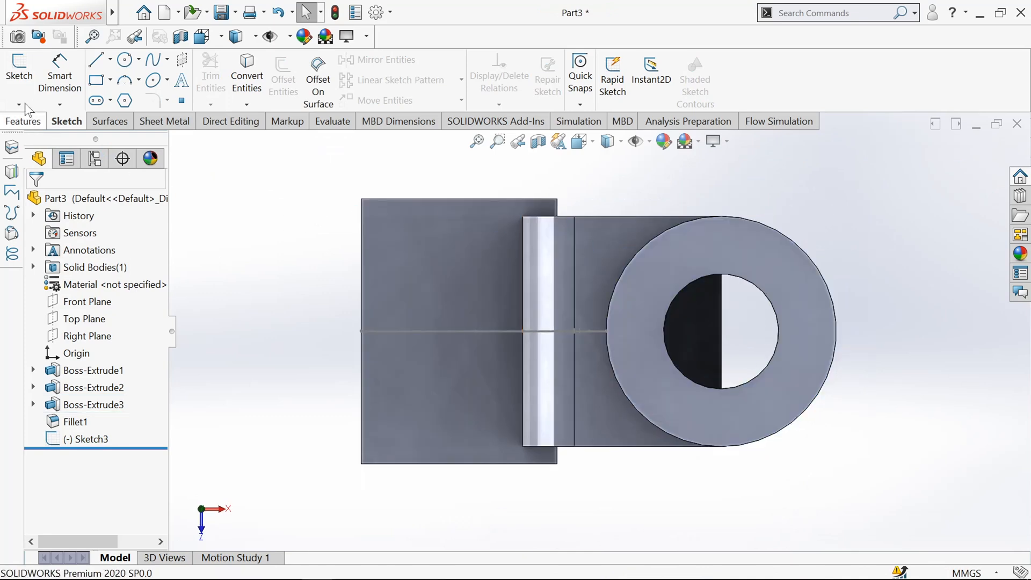
click(21, 81)
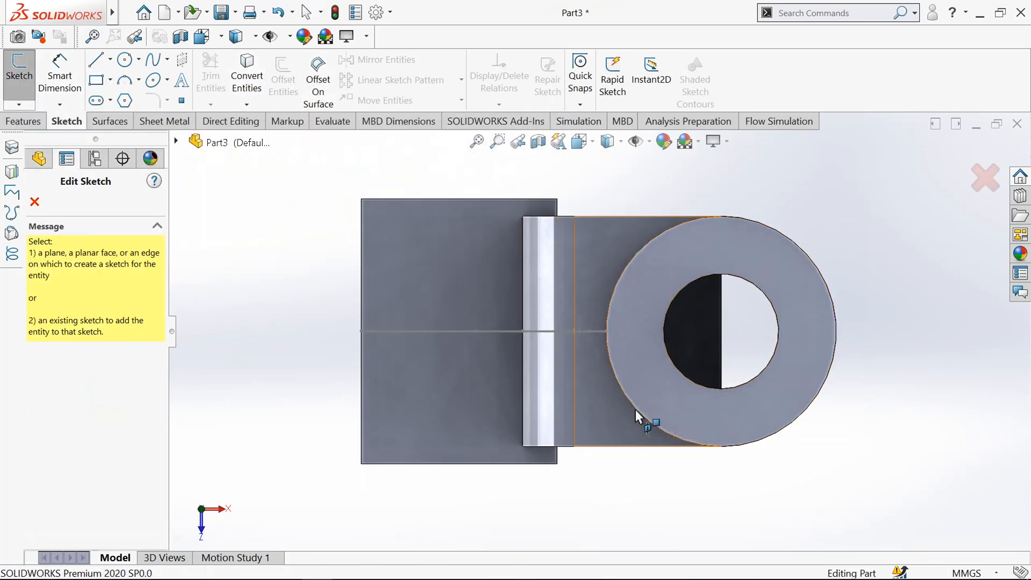
click(648, 244)
scroll(648, 243, up, 2)
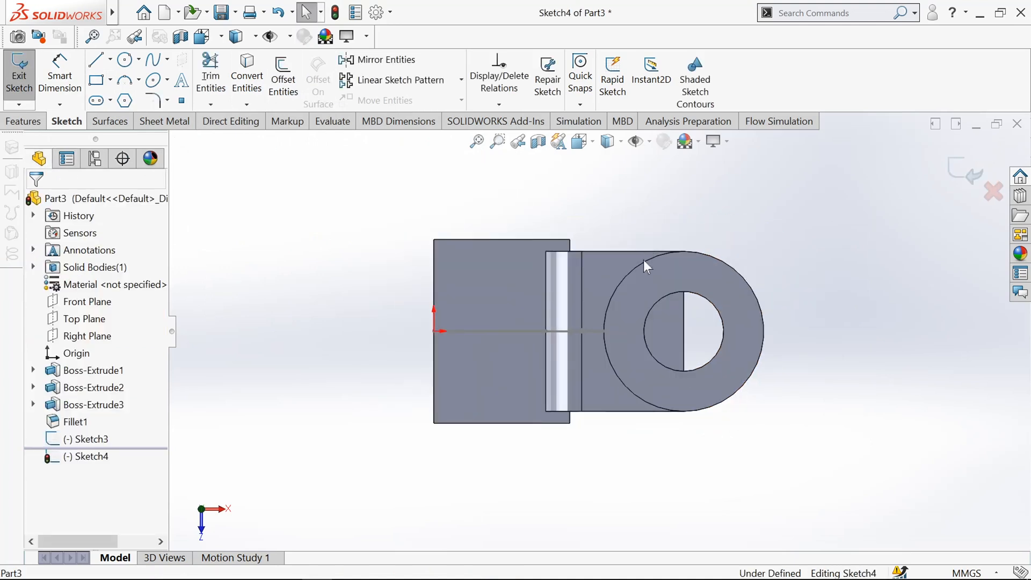
Convert the 40 mm radius arc edge where the cylinder meets the arm into the sketch.
click(247, 75)
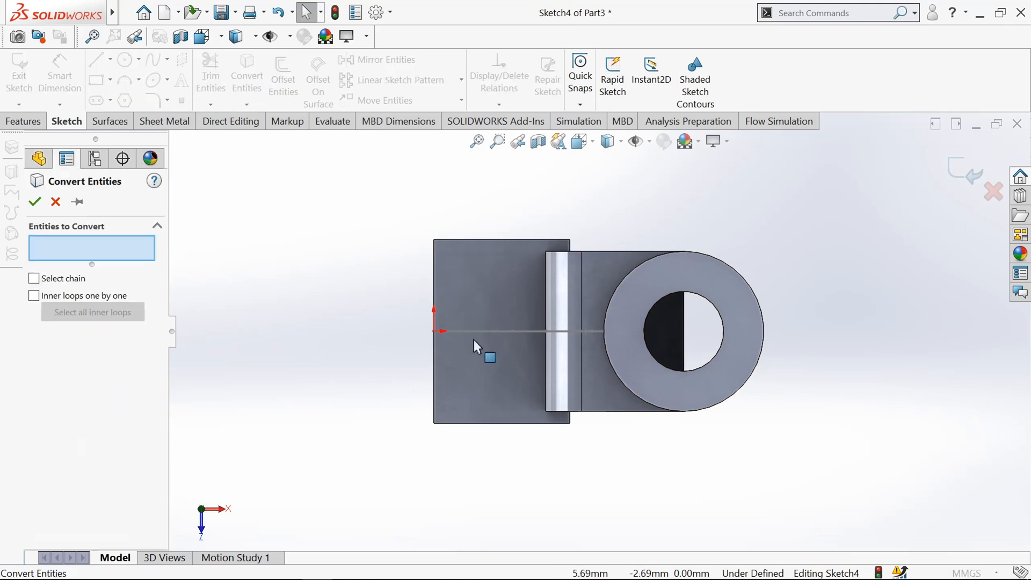
click(622, 388)
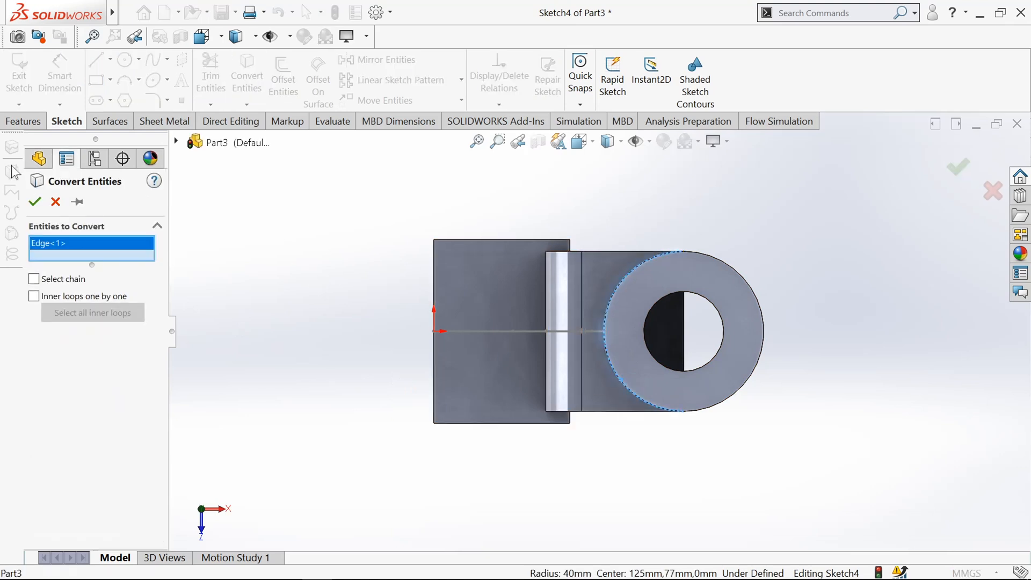
click(35, 203)
Sketch two horizontal lines about 18 mm long across the converted arc, one on each side of the rib profile's centre line.
scroll(611, 352, down, 2)
key(l)
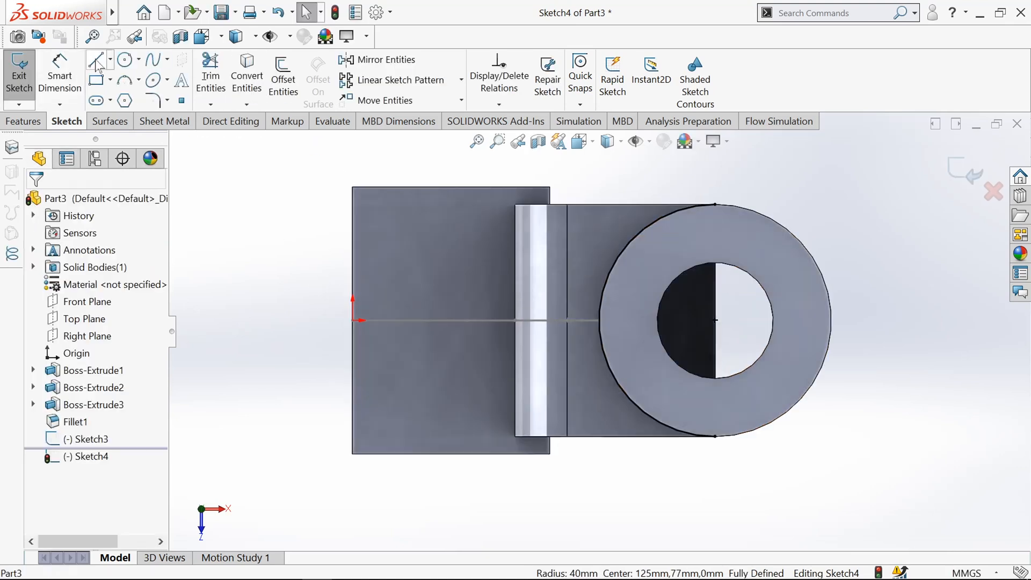
scroll(617, 340, down, 3)
click(556, 294)
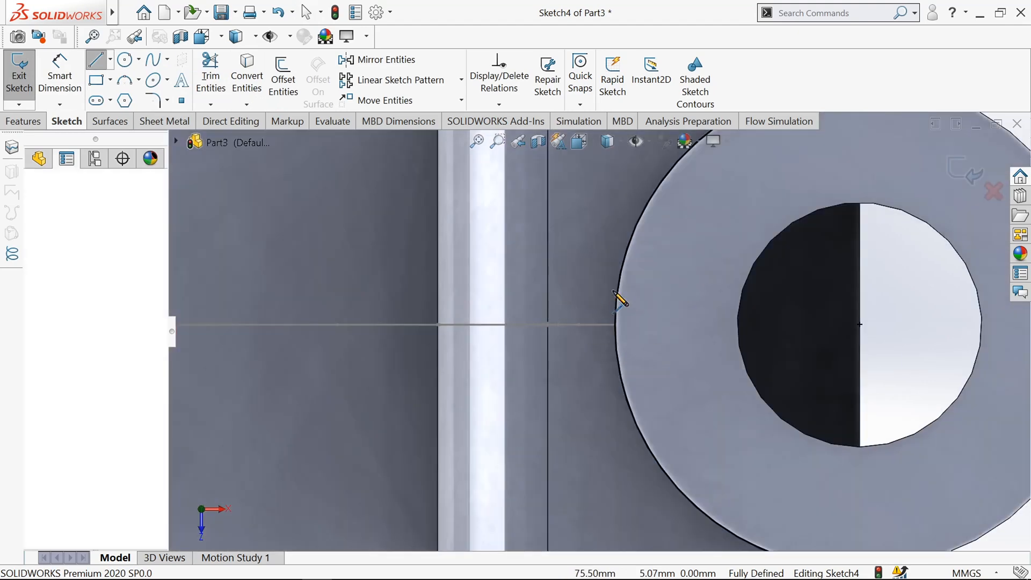
click(666, 295)
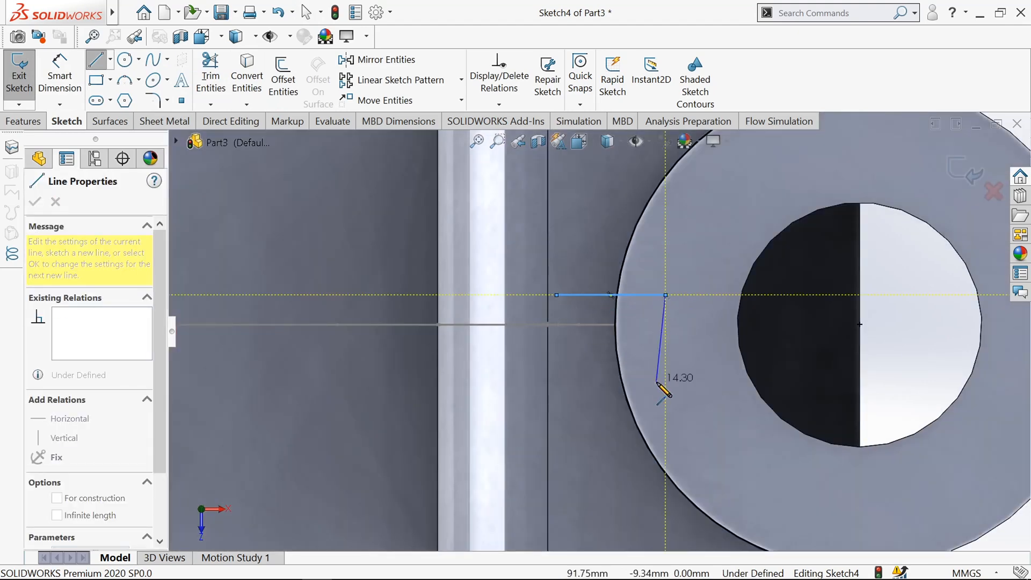
key(Escape)
key(l)
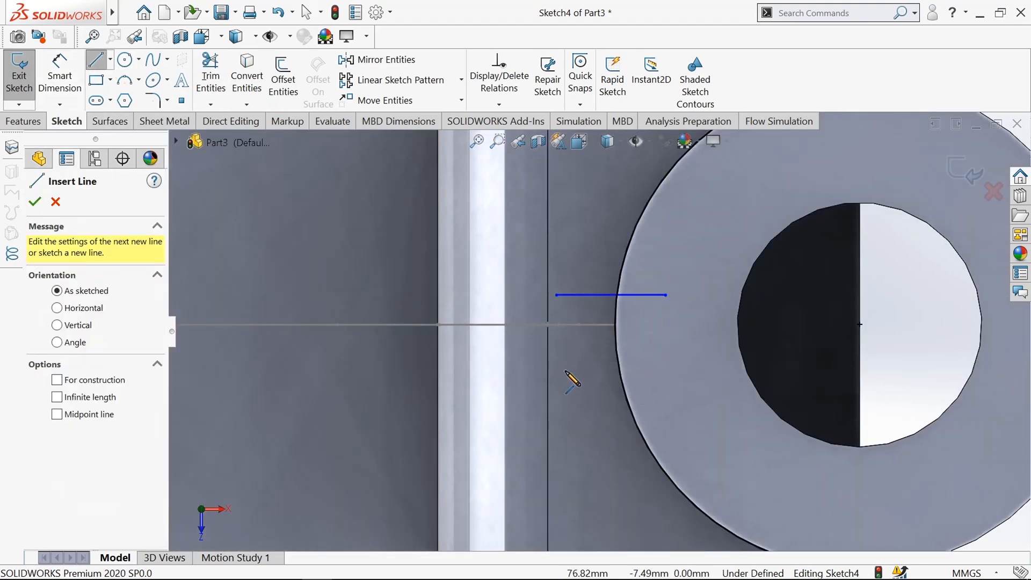
click(561, 371)
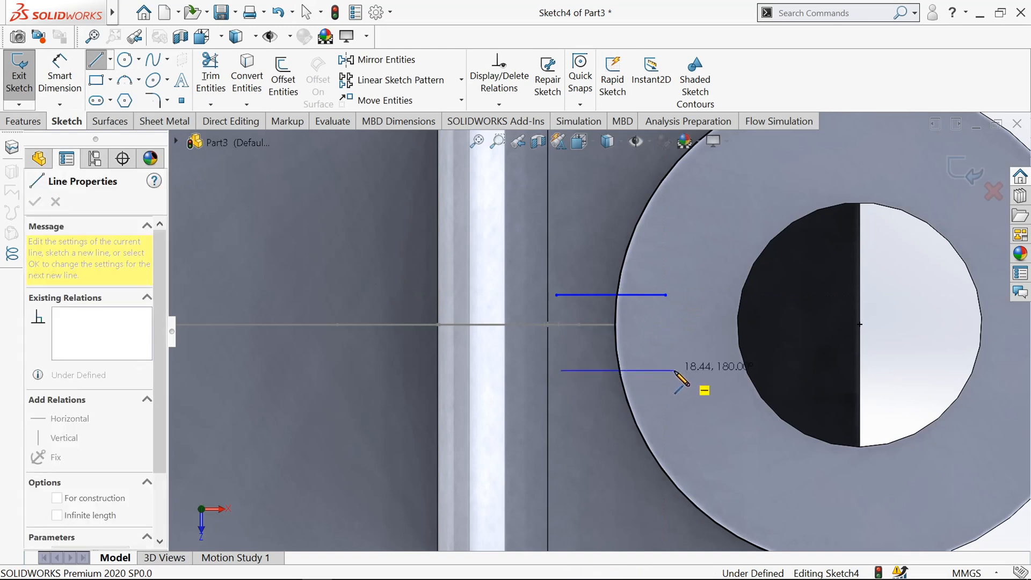
click(674, 371)
key(Escape)
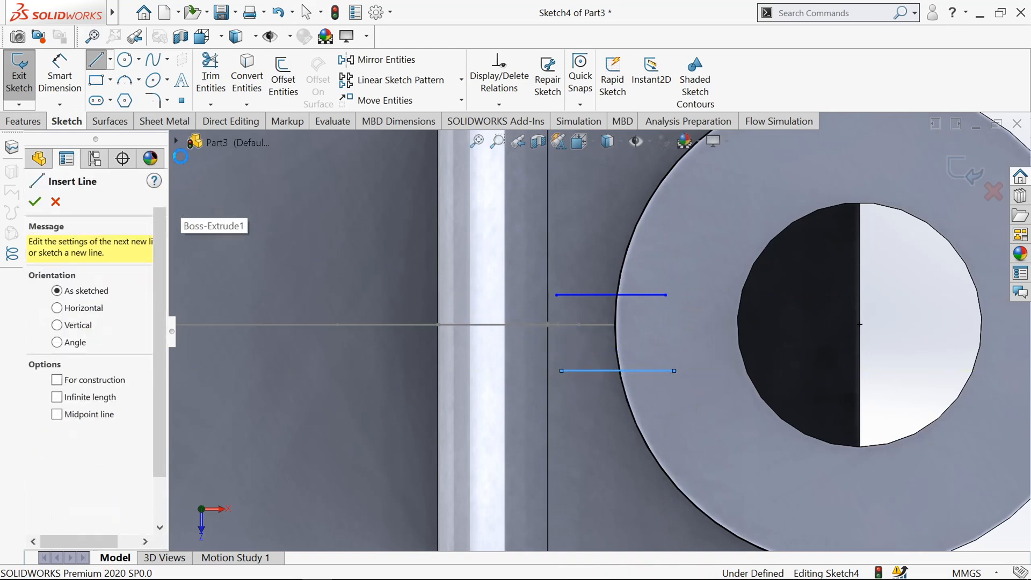
key(Escape)
Dimension the distance between the two horizontal lines as 14 mm.
key(d)
click(584, 296)
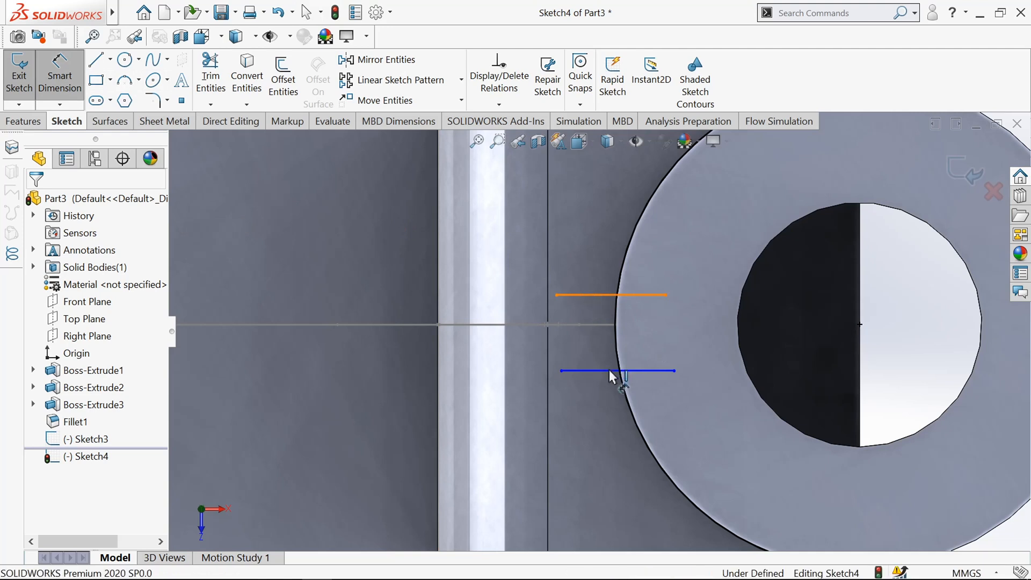
click(610, 370)
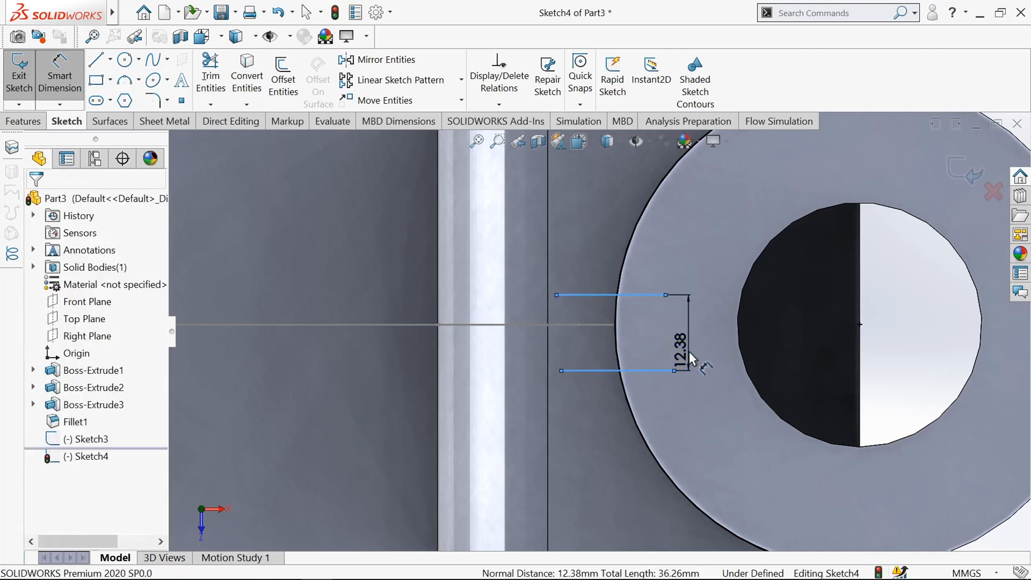
click(691, 359)
text(14)
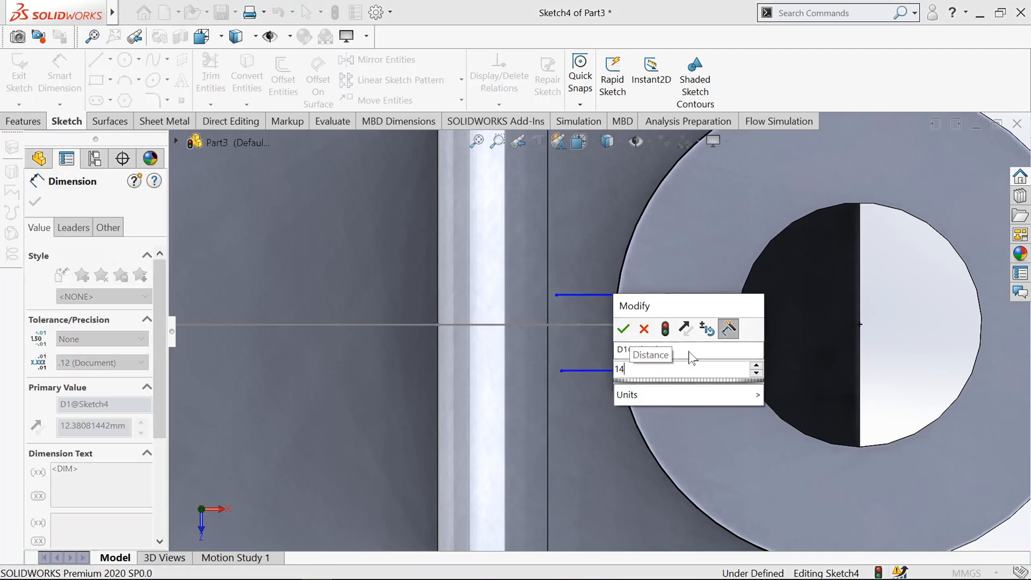
key(Return)
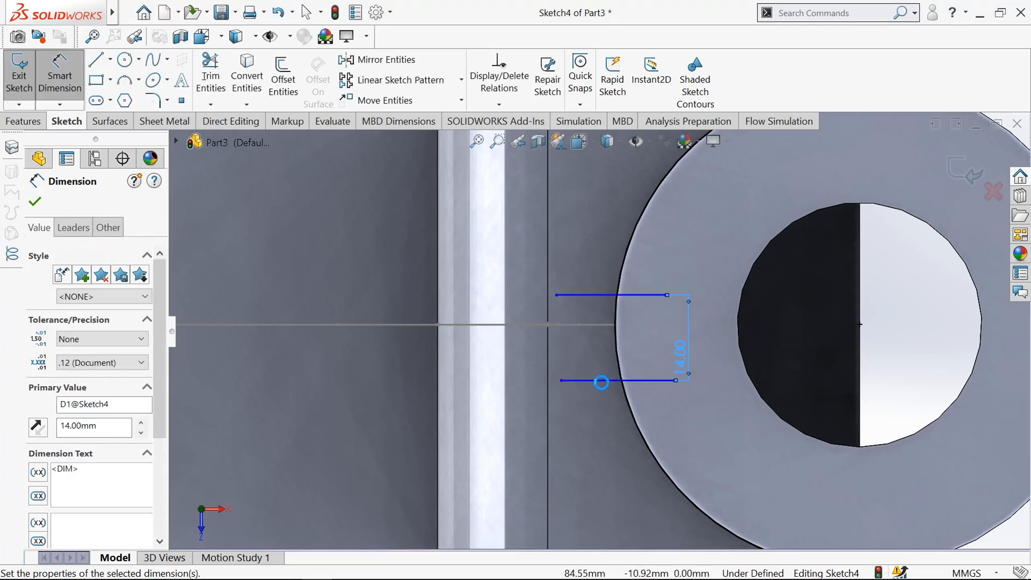
Dimension the lower horizontal line 7 mm from the rib profile's centre line and finish dimensioning.
click(602, 380)
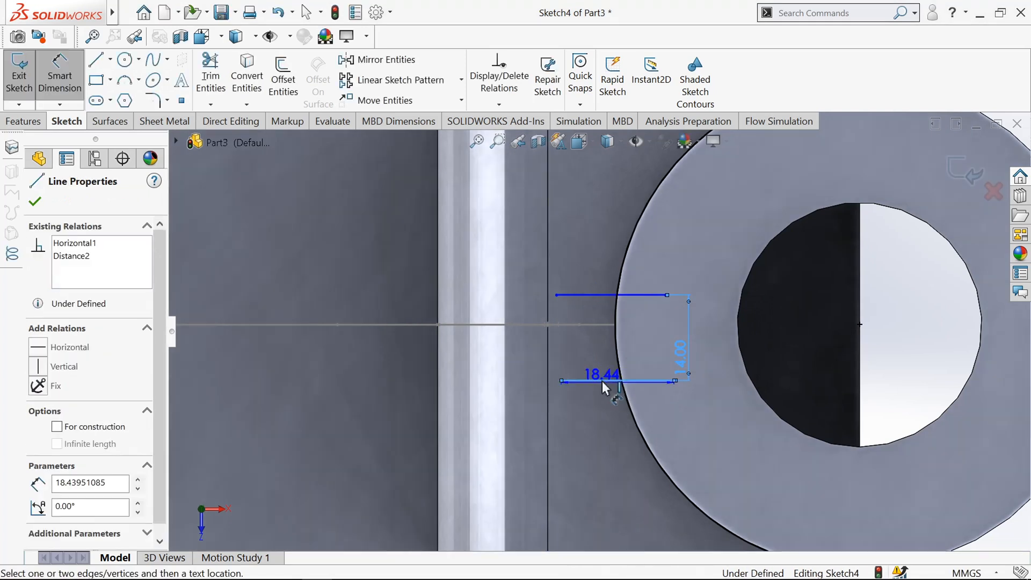
click(584, 326)
click(908, 368)
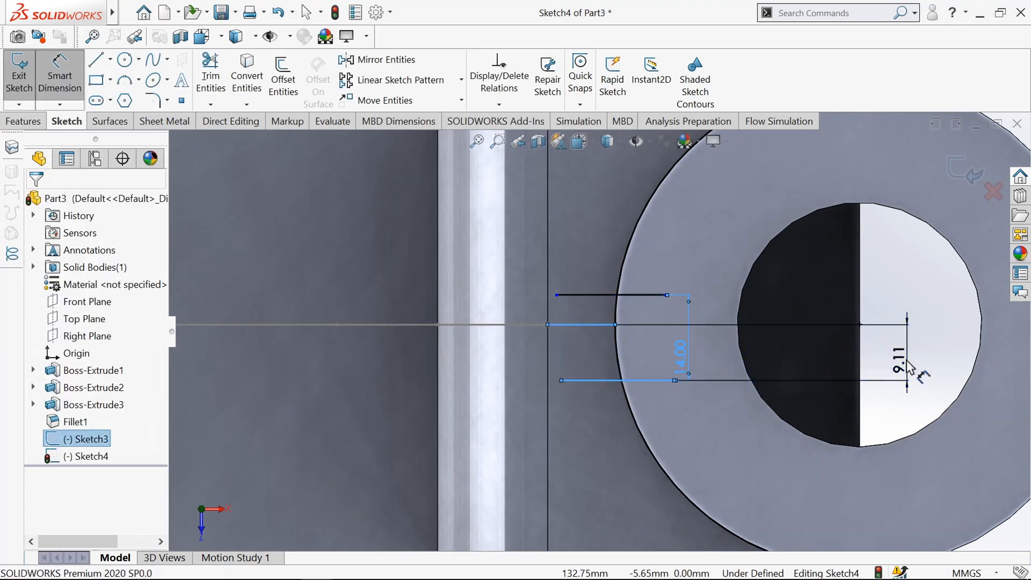
text(7)
key(Return)
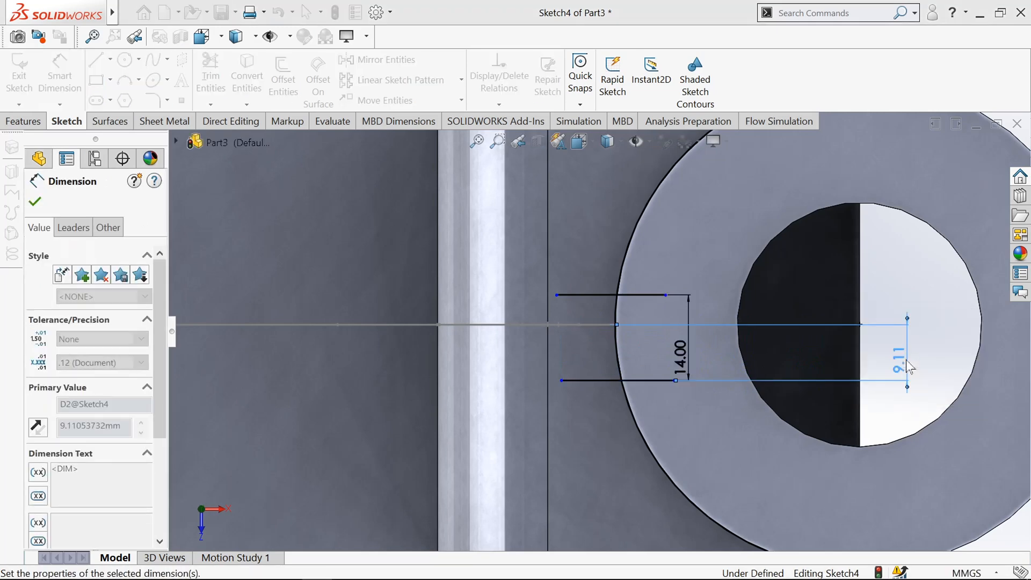
click(35, 203)
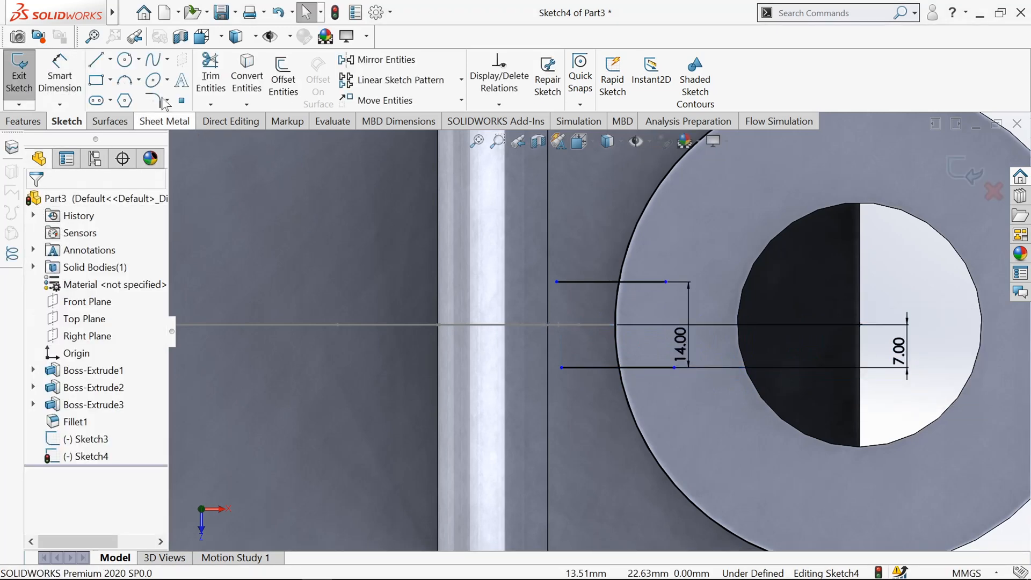
Trim away both lines and the outer parts of the arc, keeping only the short arc between them, and exit the sketch.
click(211, 75)
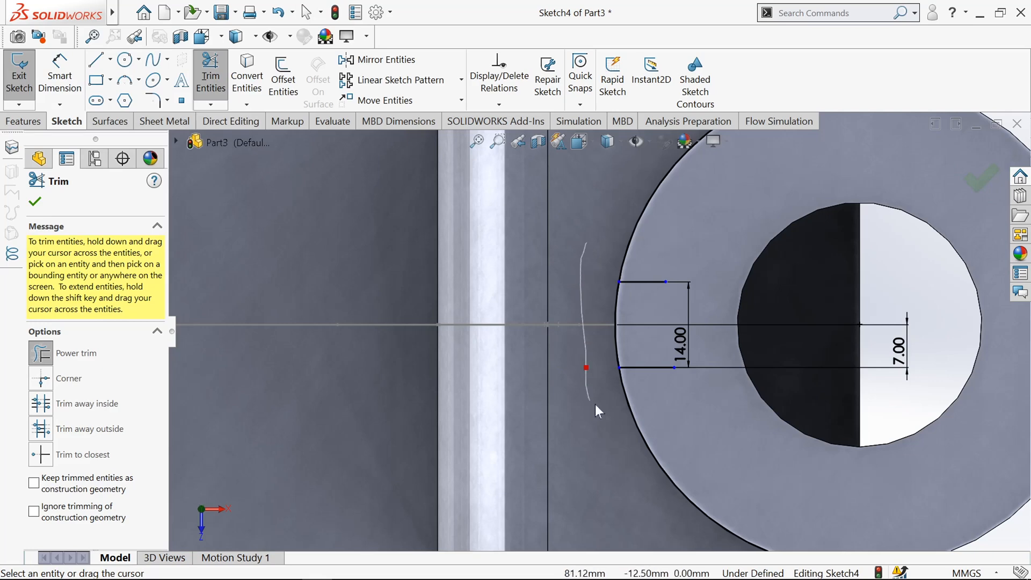
drag(649, 369, 650, 384)
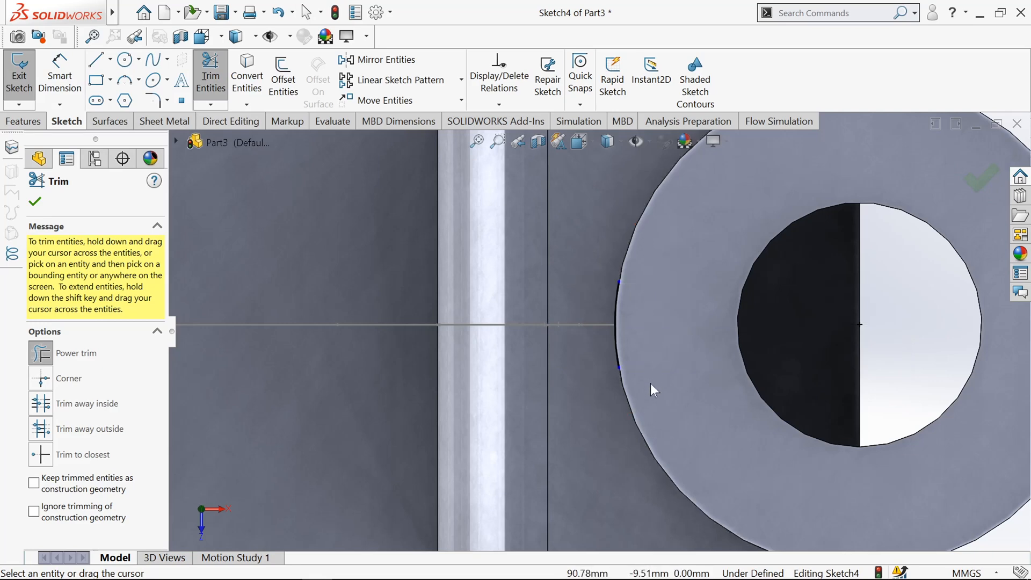
key(f)
click(36, 202)
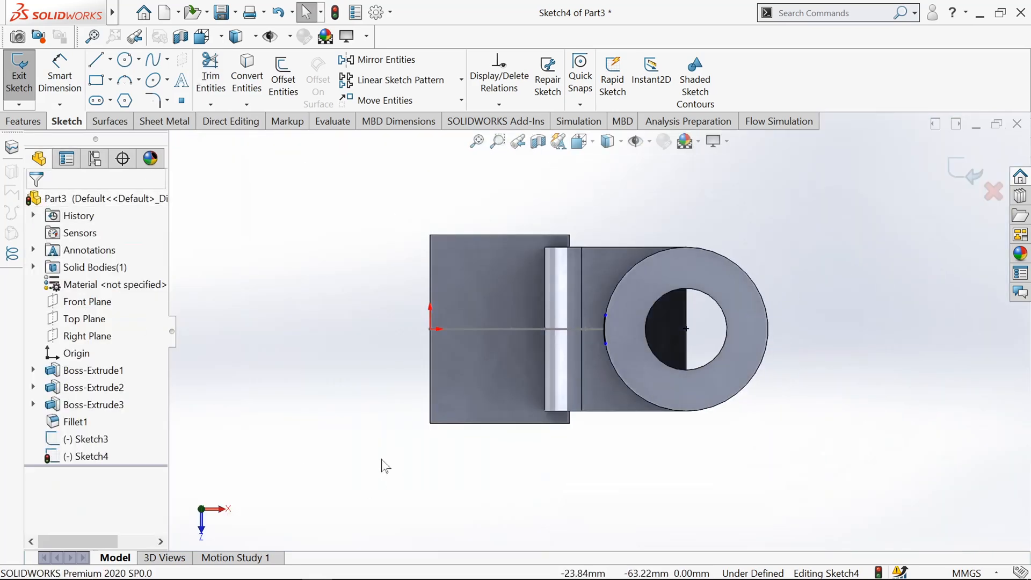
middle_drag(375, 434, 401, 378)
click(19, 80)
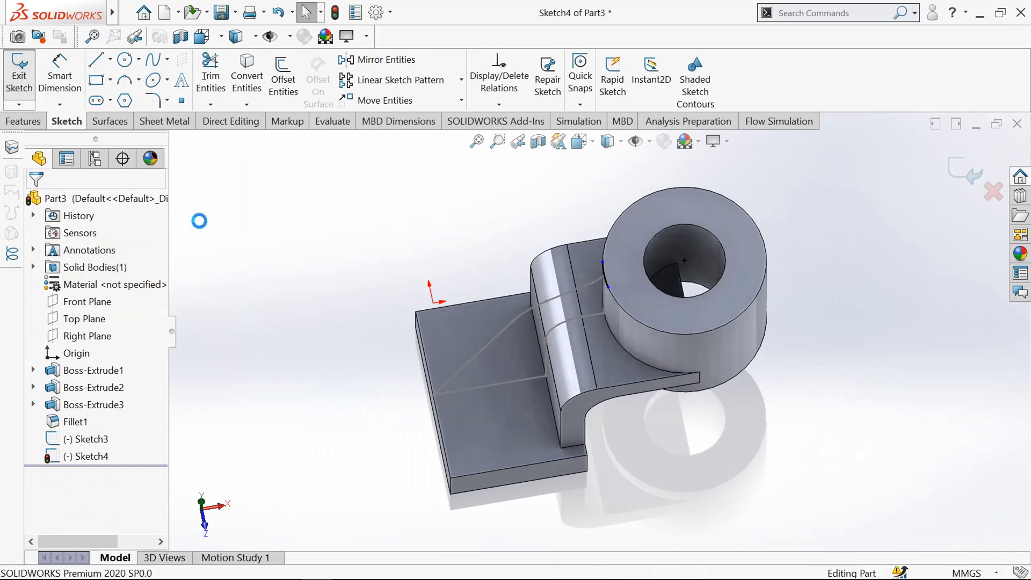
Start a new sketch on the arm's flat upper face beside the cylinder.
scroll(566, 352, down, 2)
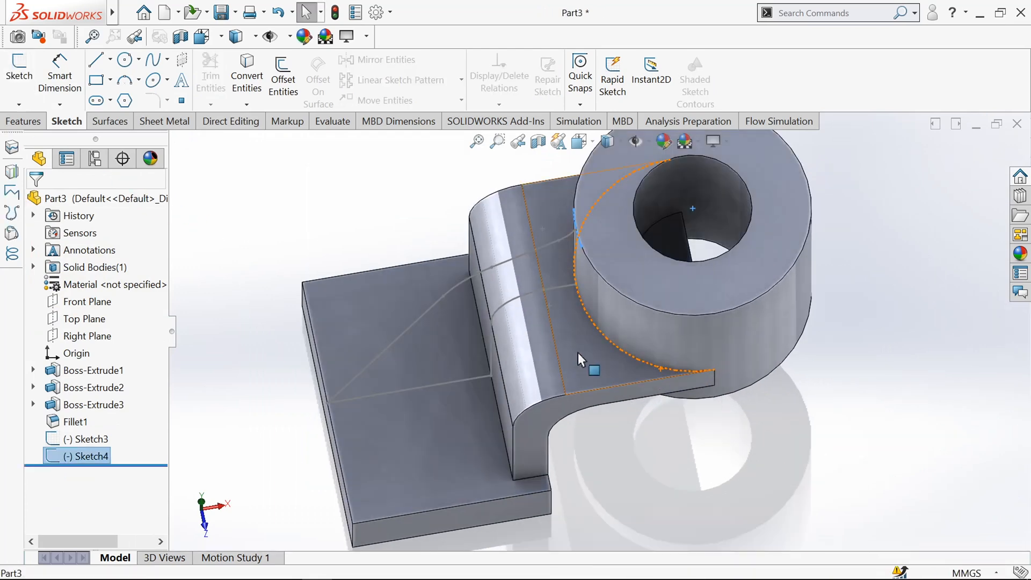
click(578, 352)
click(639, 322)
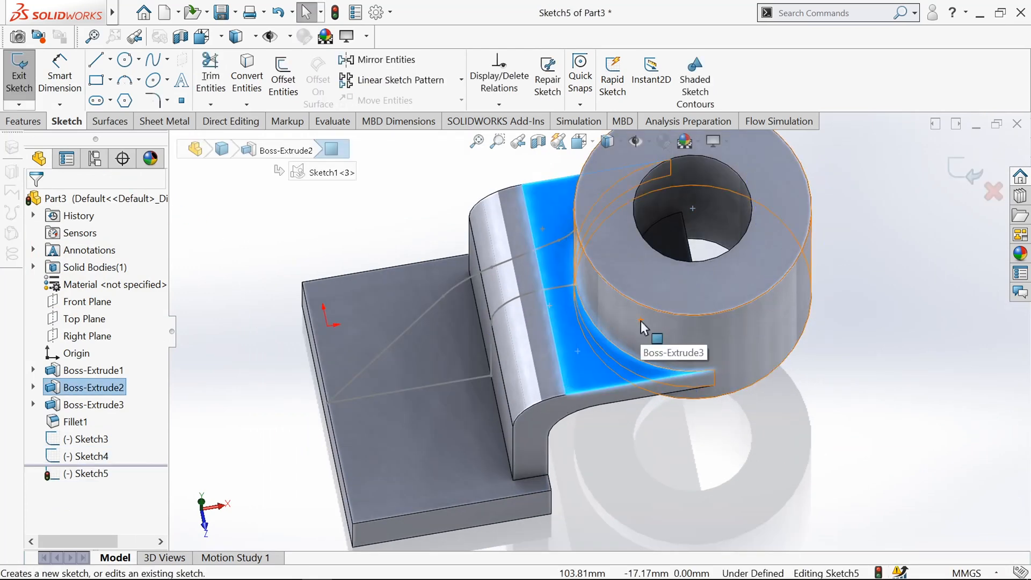
scroll(642, 329, up, 2)
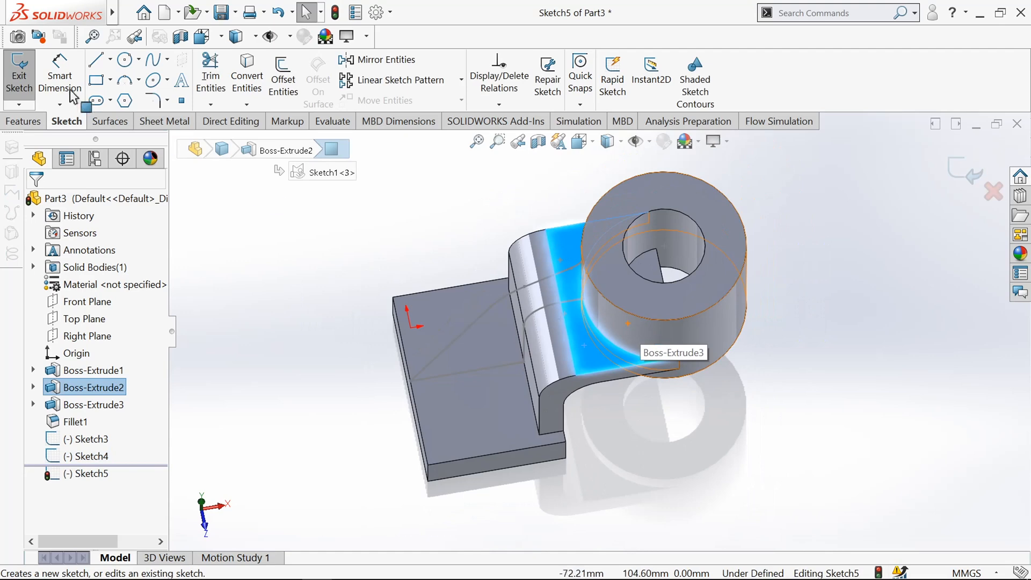
click(248, 77)
scroll(400, 193, down, 2)
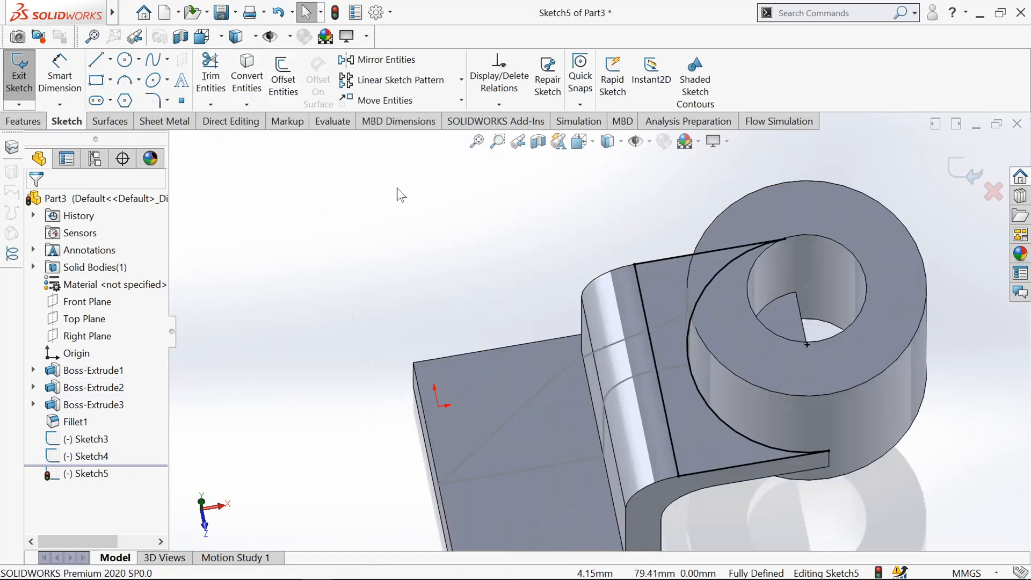
key(ctrl+z)
click(453, 242)
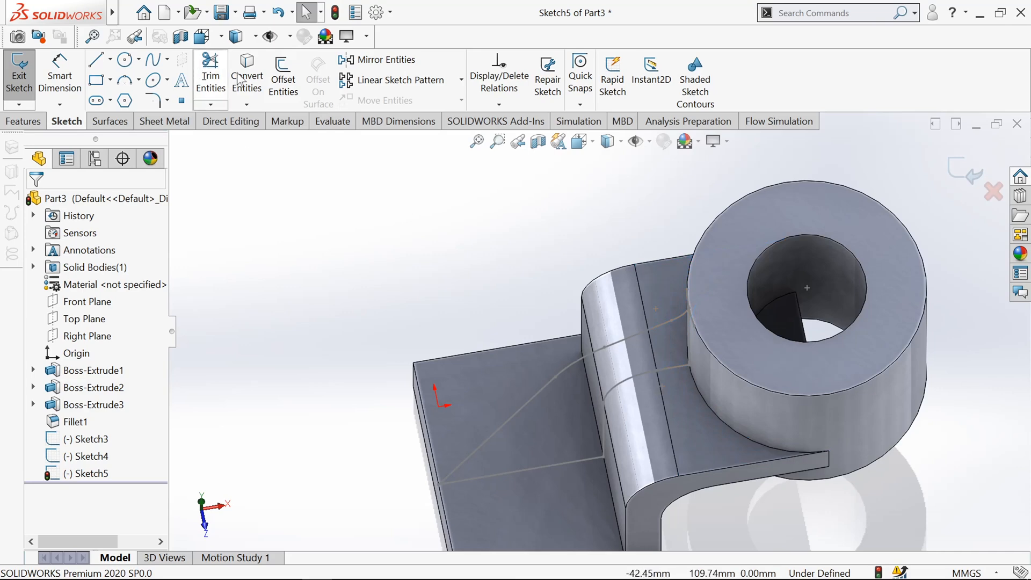
Convert the short trimmed arc at the cylinder's top edge into the arm-face sketch and exit the sketch.
click(247, 81)
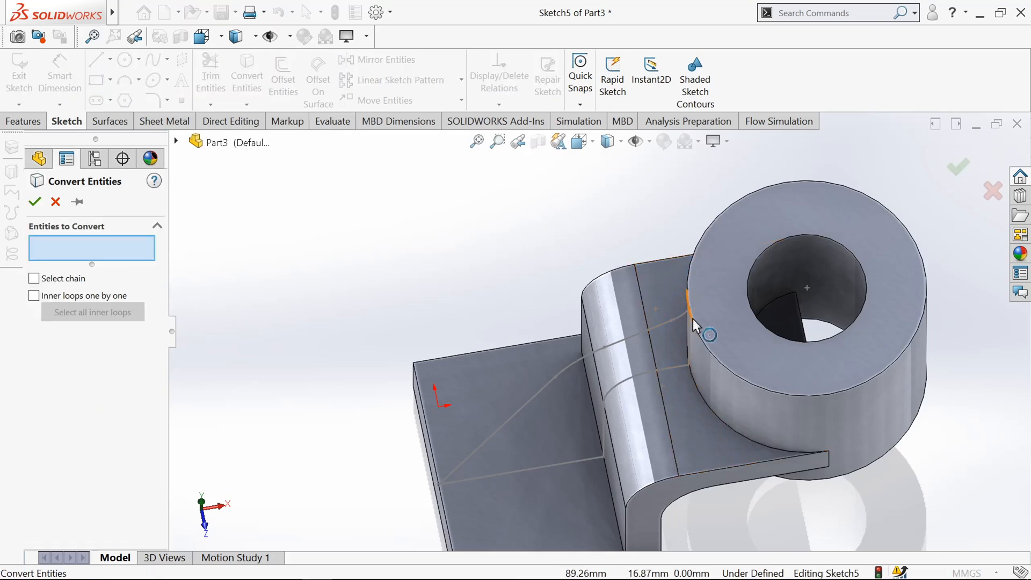
scroll(693, 318, down, 2)
click(667, 327)
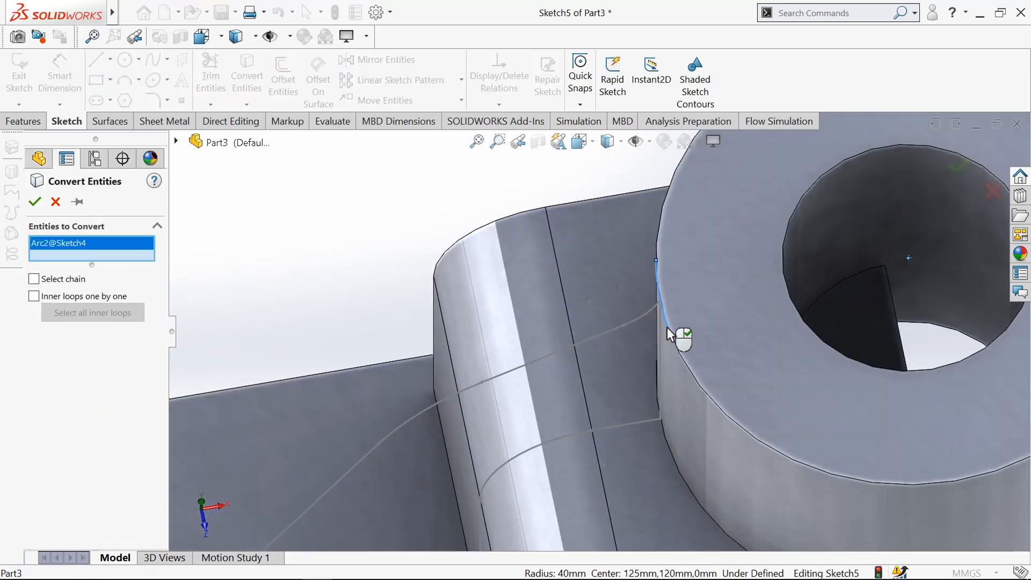
scroll(667, 327, up, 3)
click(35, 202)
scroll(301, 285, up, 1)
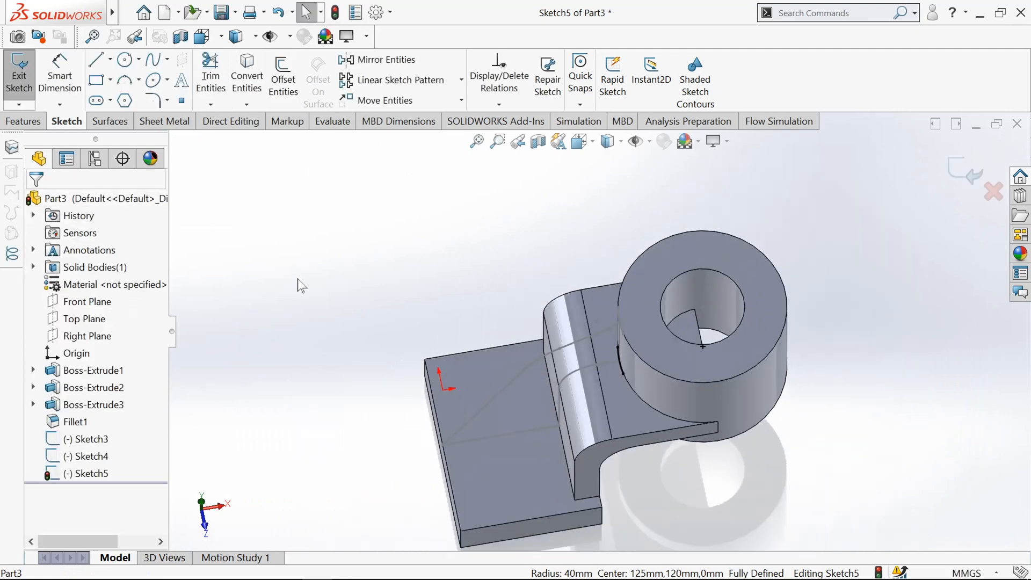
scroll(599, 370, down, 5)
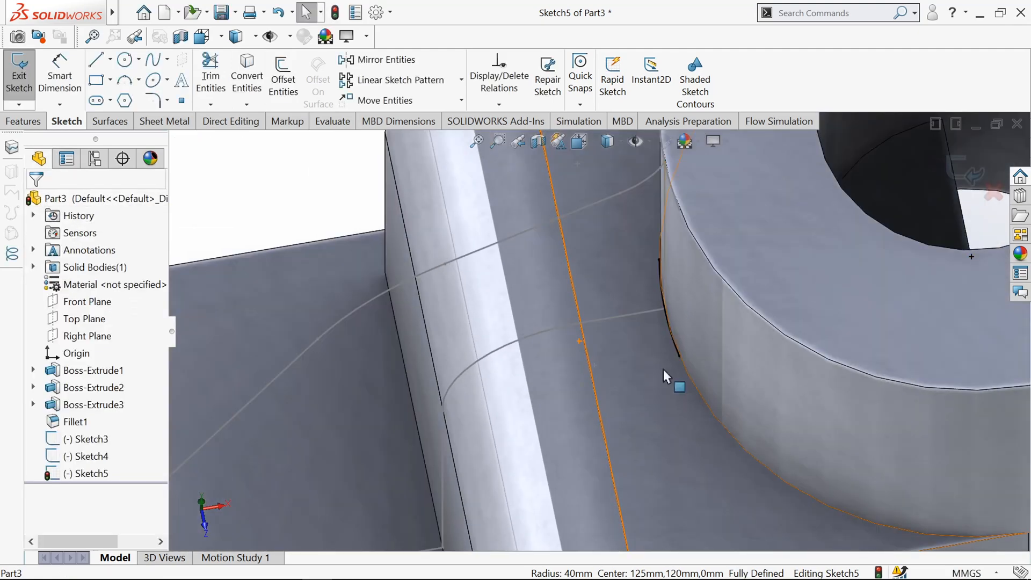
scroll(662, 369, up, 6)
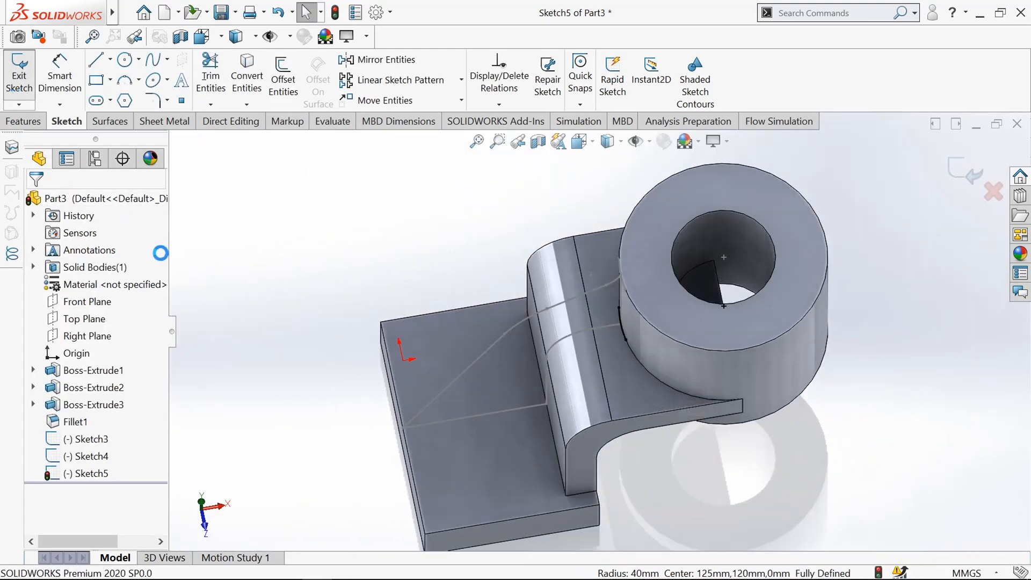
Start a Boundary Boss/Base with the rib's side profile sketch as the Direction 1 curve.
click(24, 122)
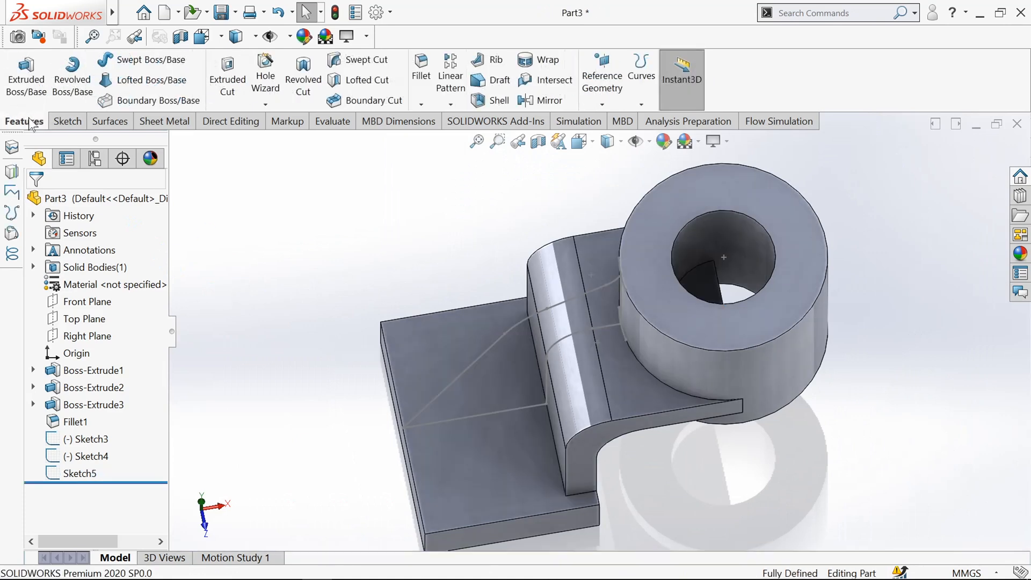
click(151, 101)
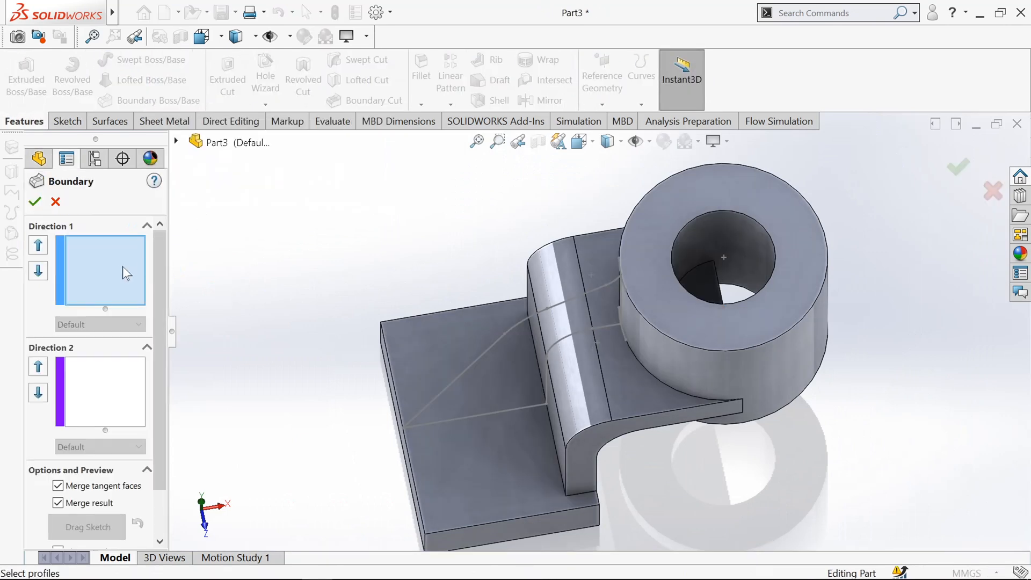
click(509, 334)
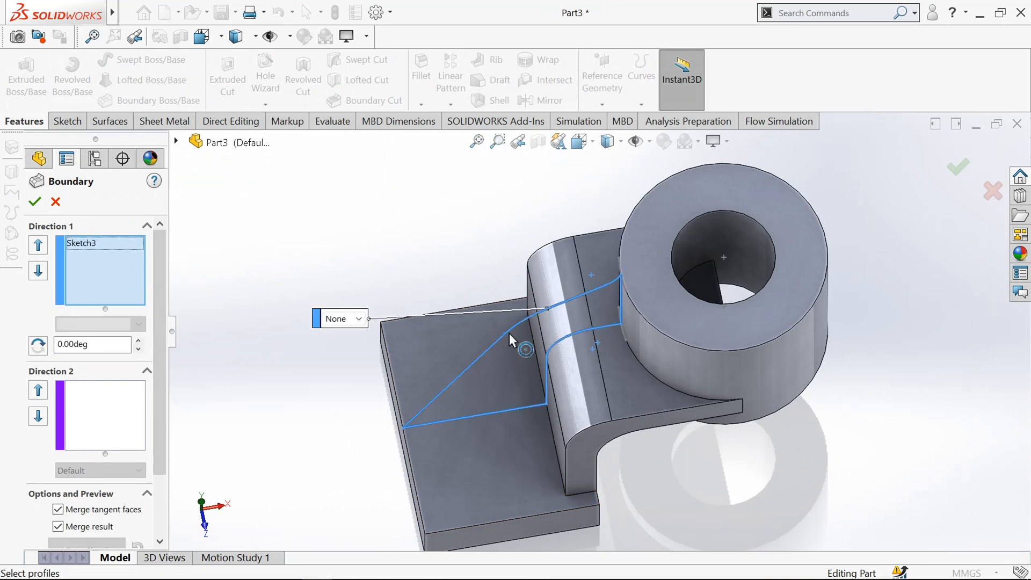
scroll(621, 349, down, 5)
Add the short arc at the cylinder's top and the one on the arm's face as Direction 2 curves of the boundary feature.
click(101, 419)
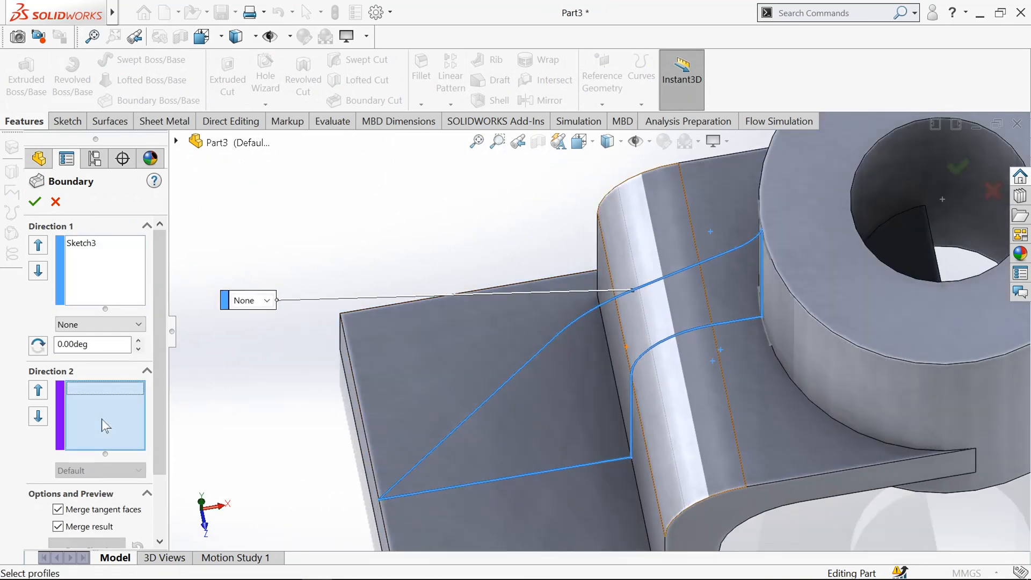
click(758, 210)
scroll(774, 328, down, 3)
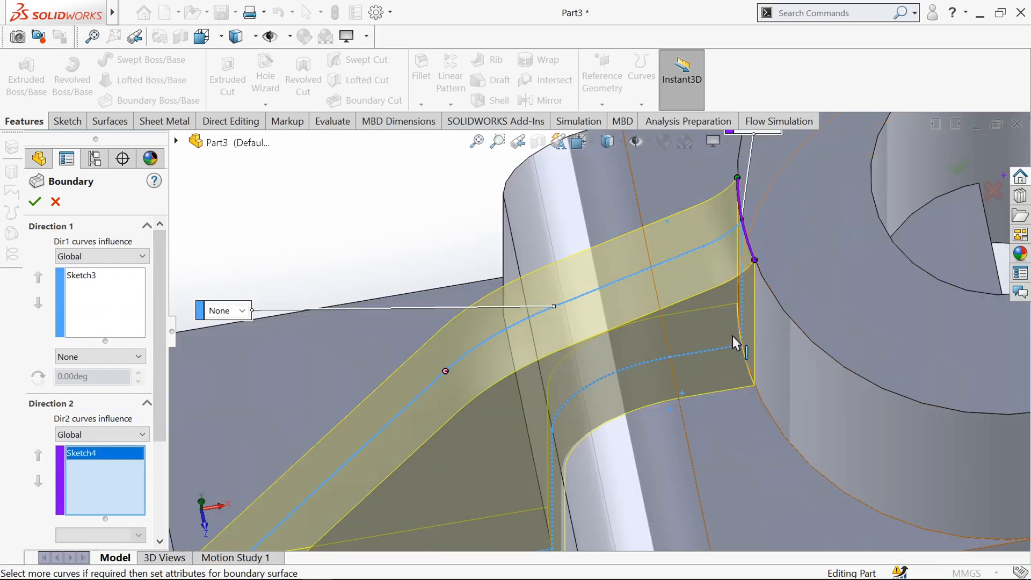
scroll(732, 337, down, 3)
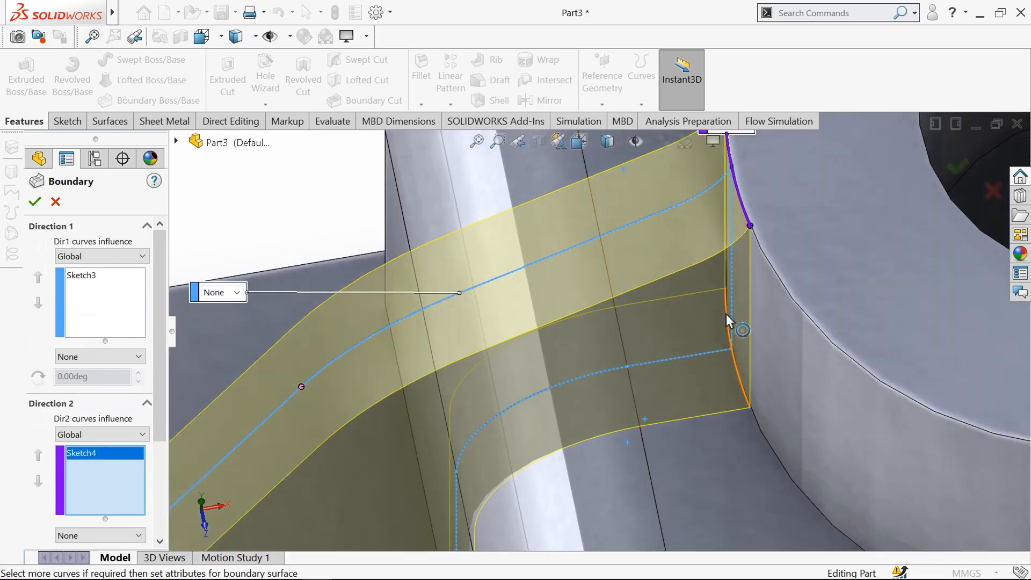
click(727, 314)
scroll(727, 314, up, 3)
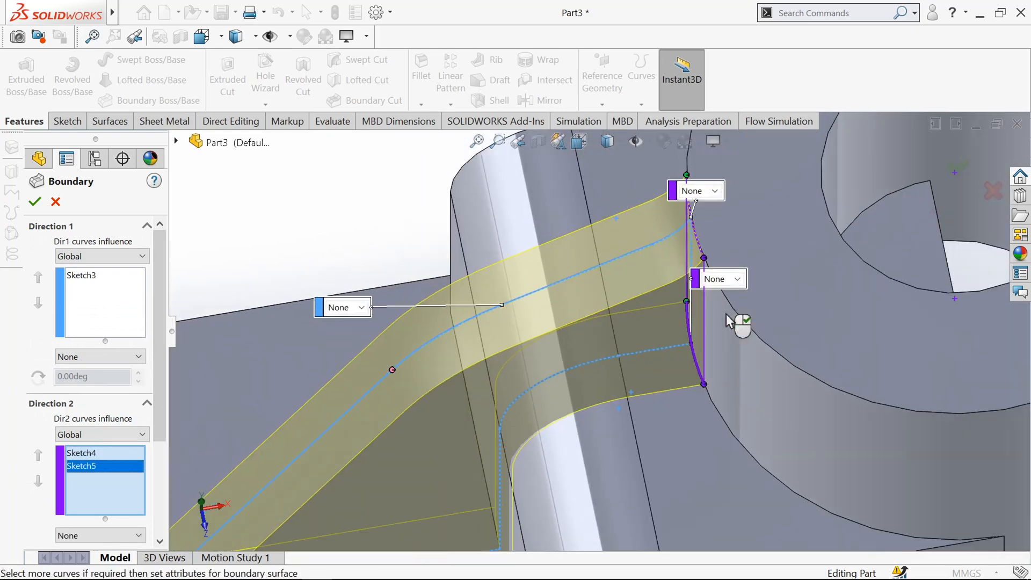
Accept the boundary feature to create the curved rib between the base and the cylinder.
scroll(727, 314, up, 5)
click(35, 202)
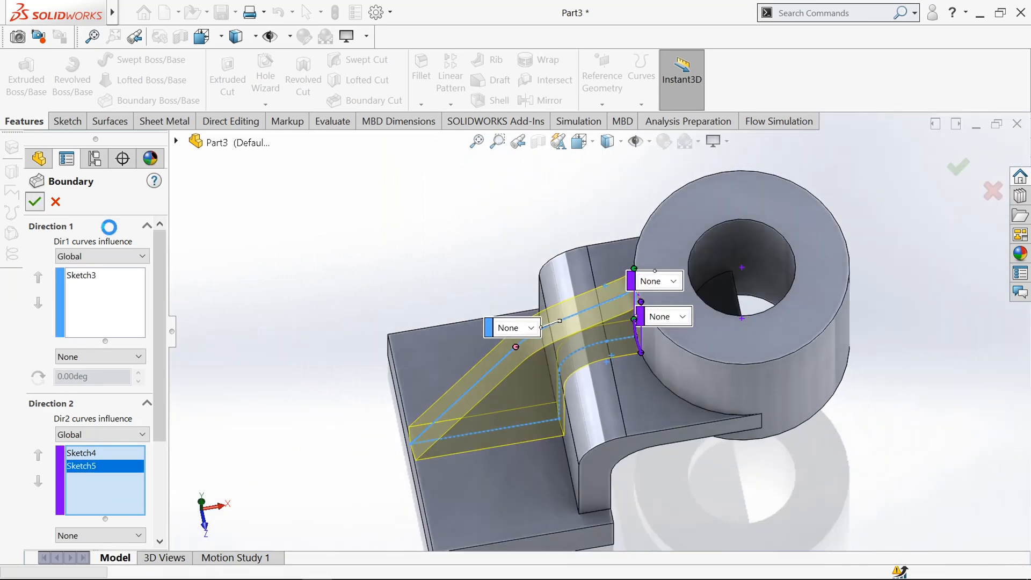
click(286, 339)
middle_drag(286, 338, 276, 281)
scroll(843, 228, up, 3)
scroll(770, 173, down, 5)
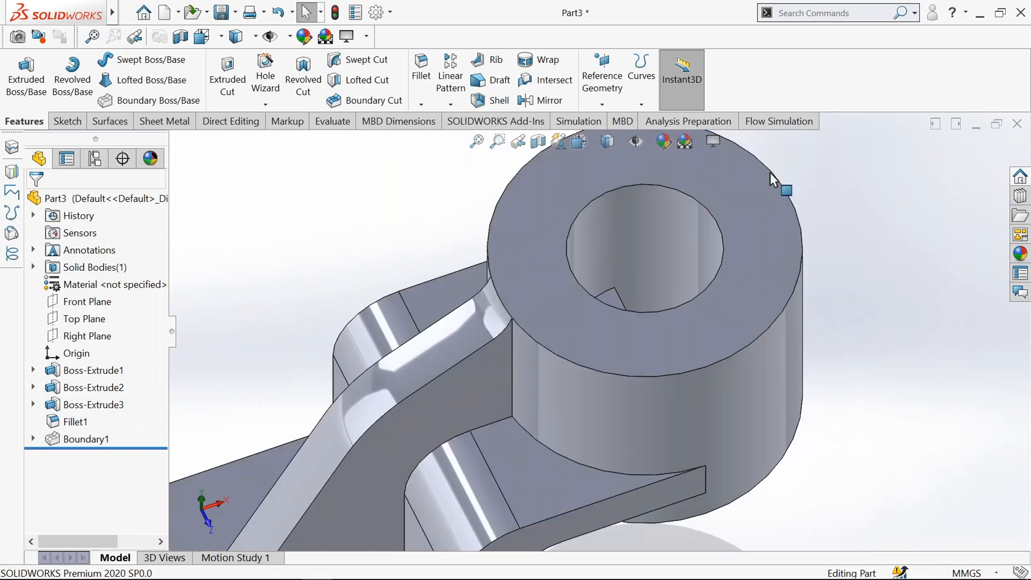
scroll(771, 176, up, 4)
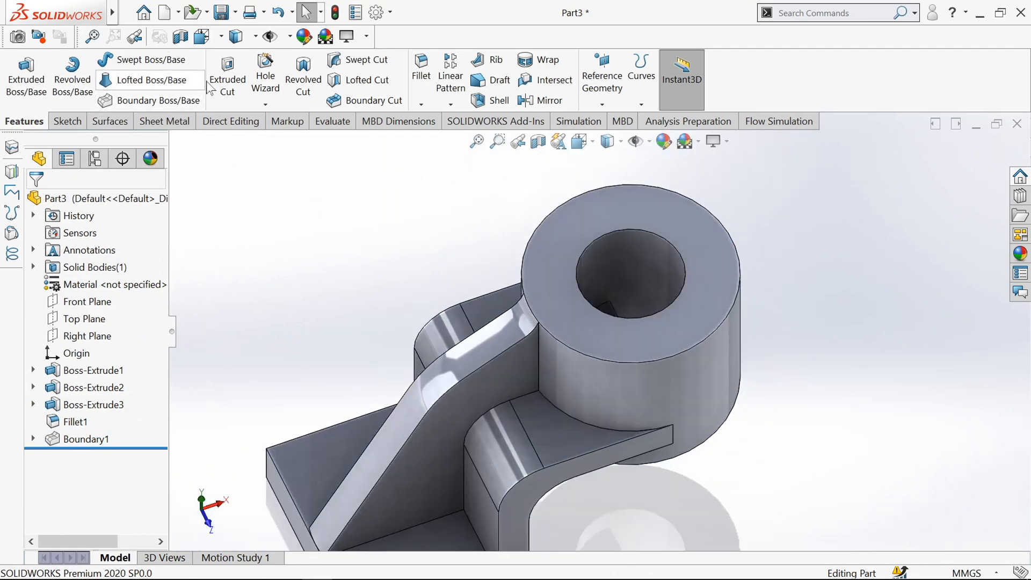
Start an Extruded Cut using Sketch2, the existing sketch of the cylinder's two concentric circles.
click(210, 82)
click(177, 141)
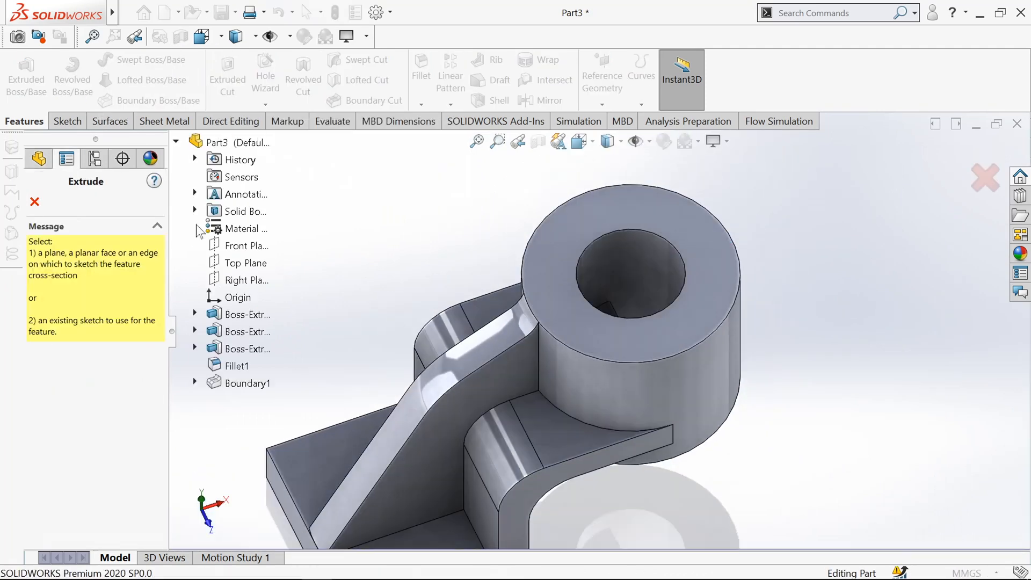
click(195, 348)
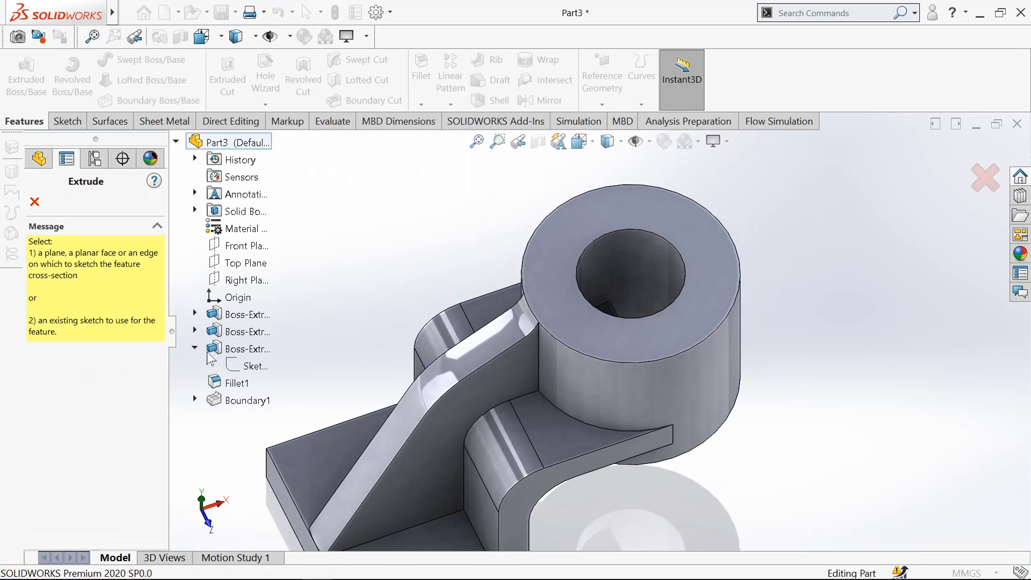
click(243, 366)
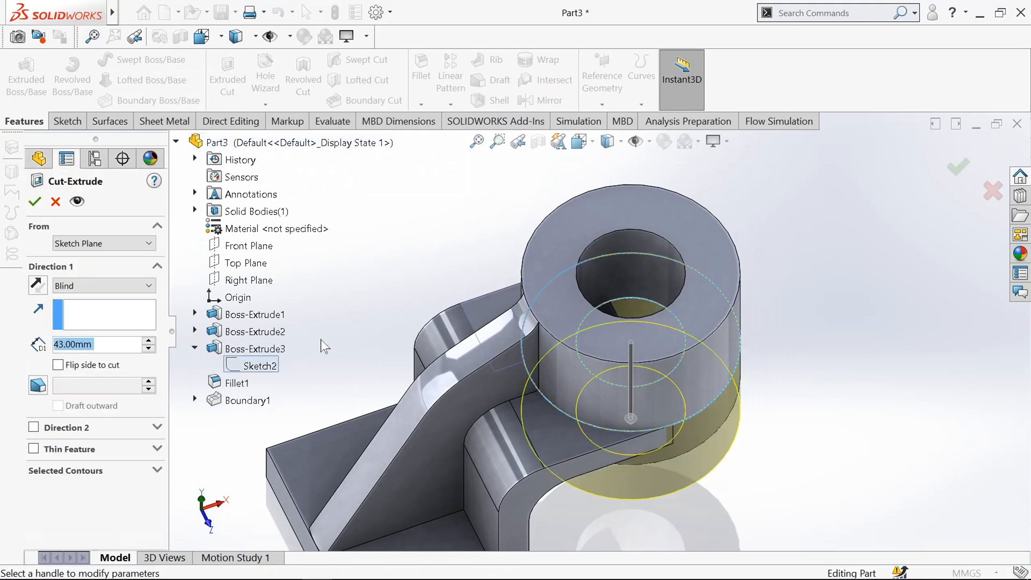
middle_drag(436, 237, 420, 304)
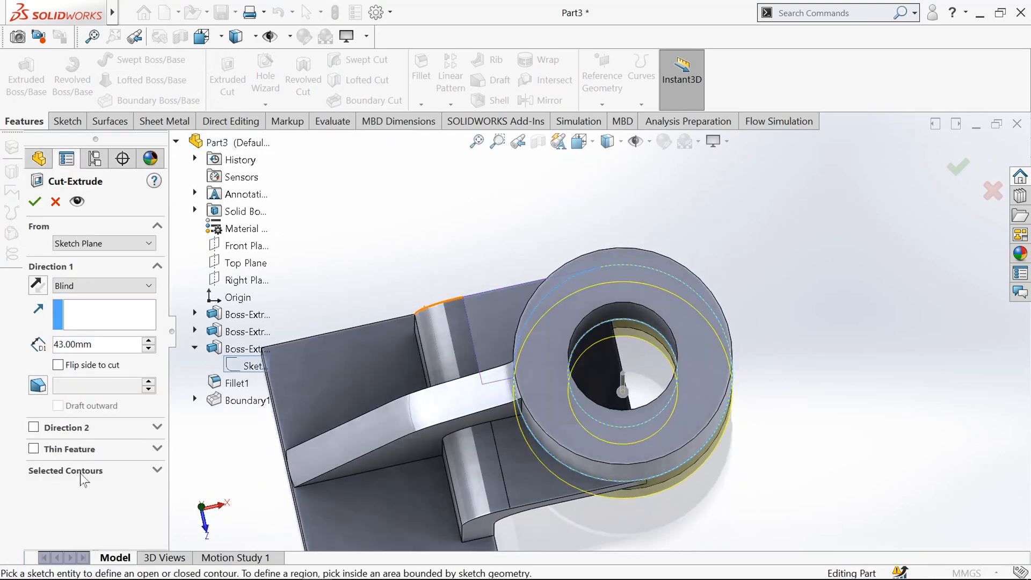
Restrict the cut to the inner circle region, extend it all the way through the arm, and accept it.
right_click(108, 499)
click(166, 504)
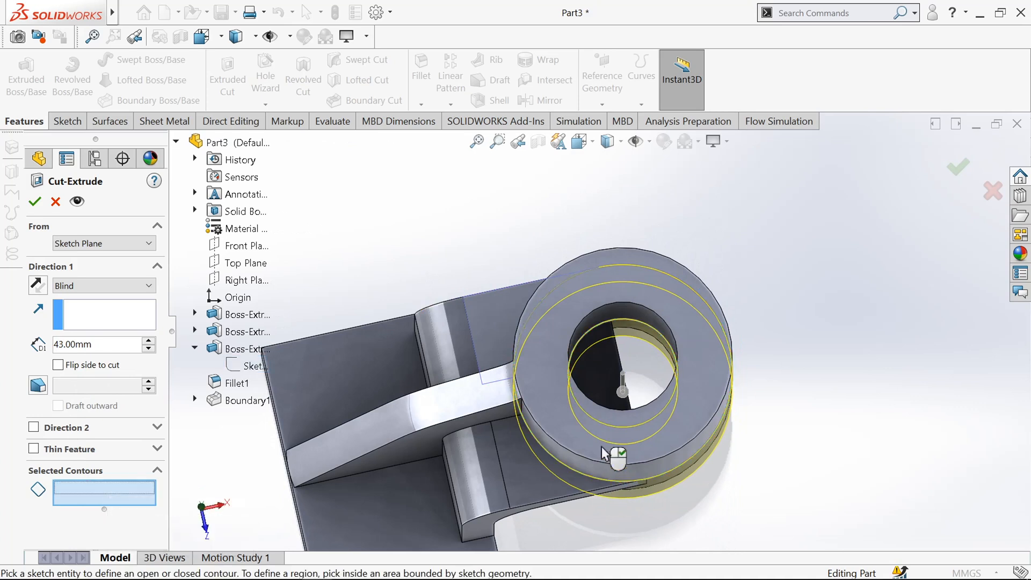
click(626, 386)
click(639, 383)
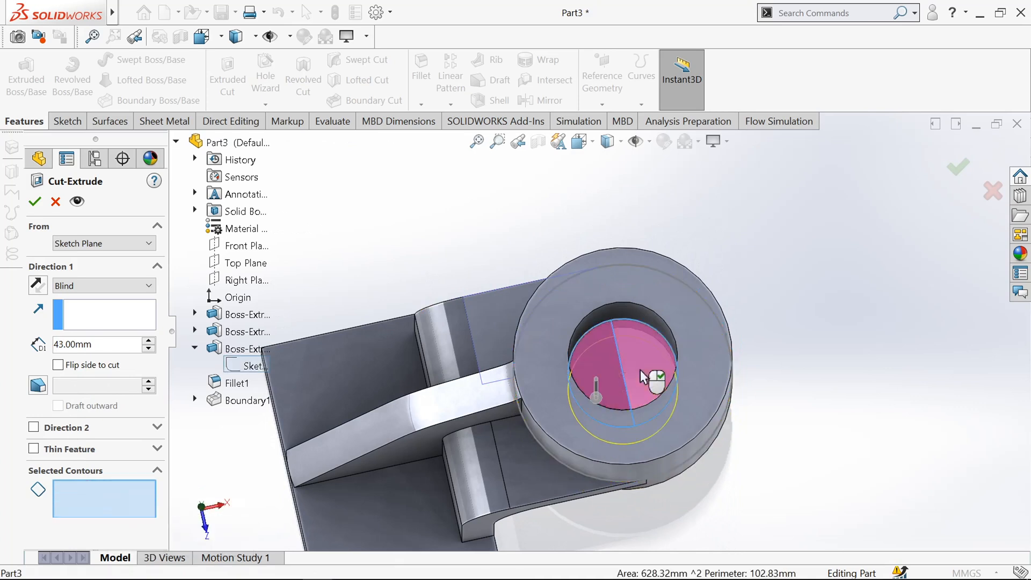
click(79, 286)
click(91, 312)
click(35, 202)
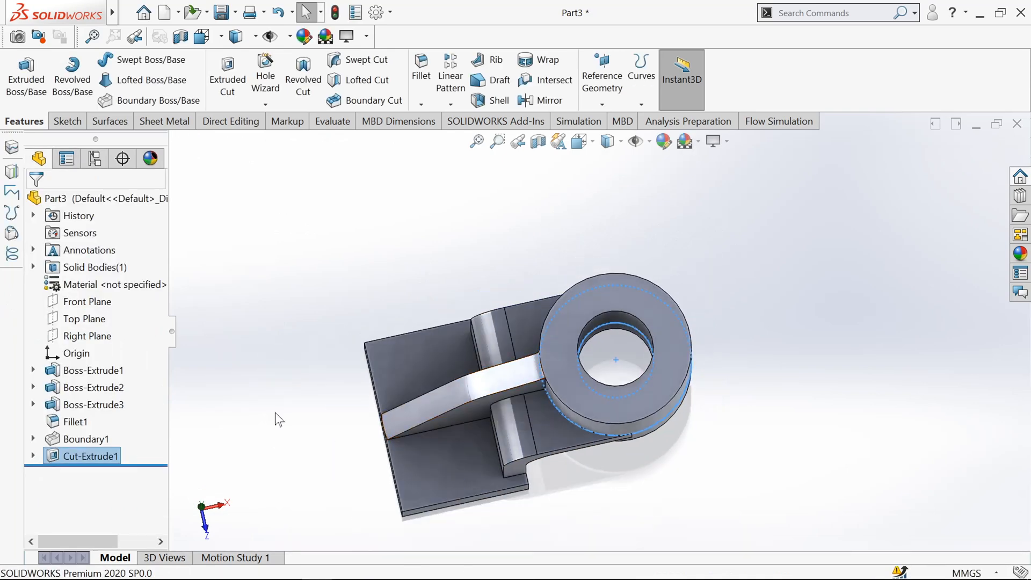
Start a new sketch on the base's upper face, viewed straight on.
middle_drag(276, 419, 313, 342)
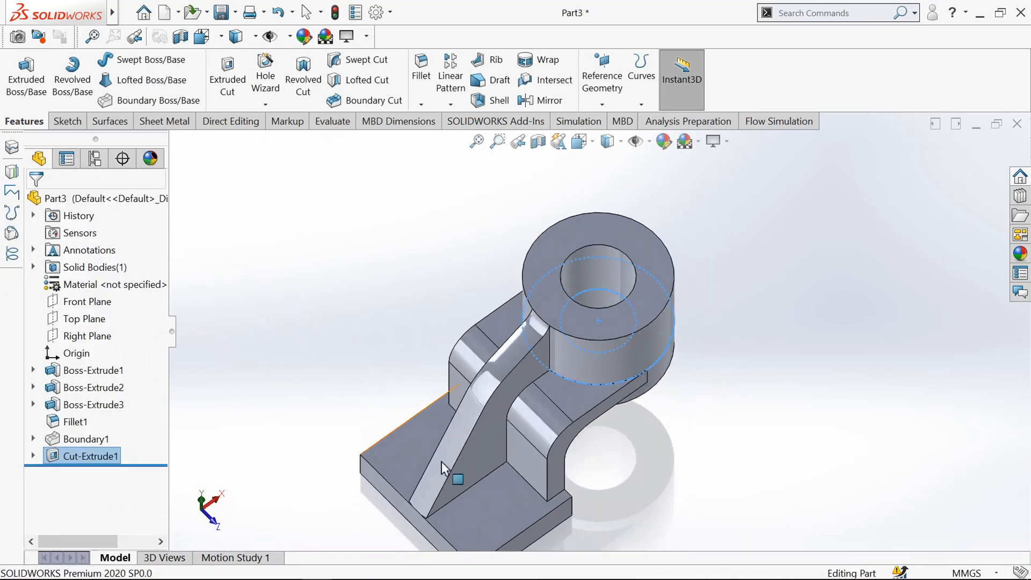
click(414, 449)
click(517, 391)
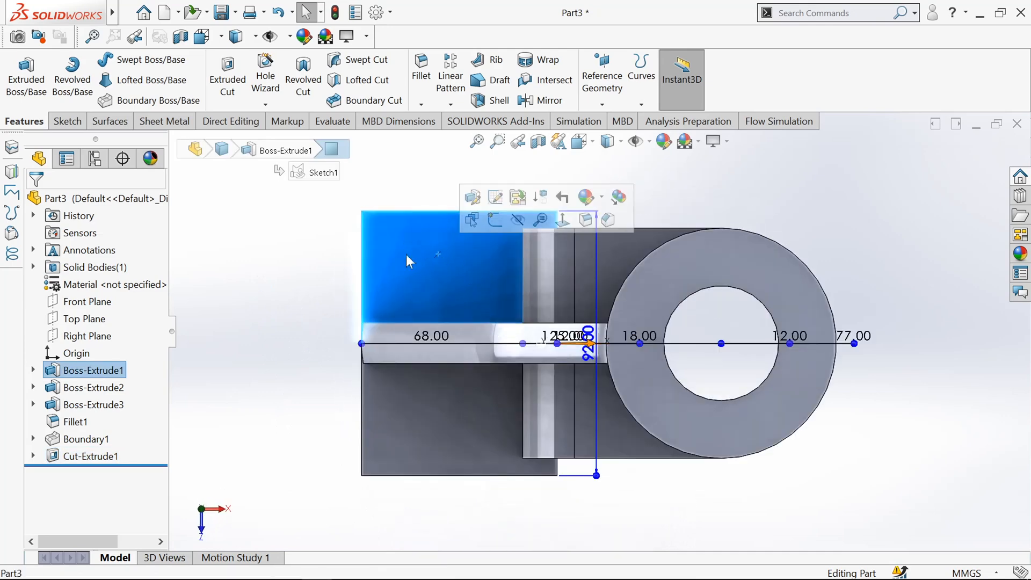
click(279, 237)
click(67, 121)
click(19, 70)
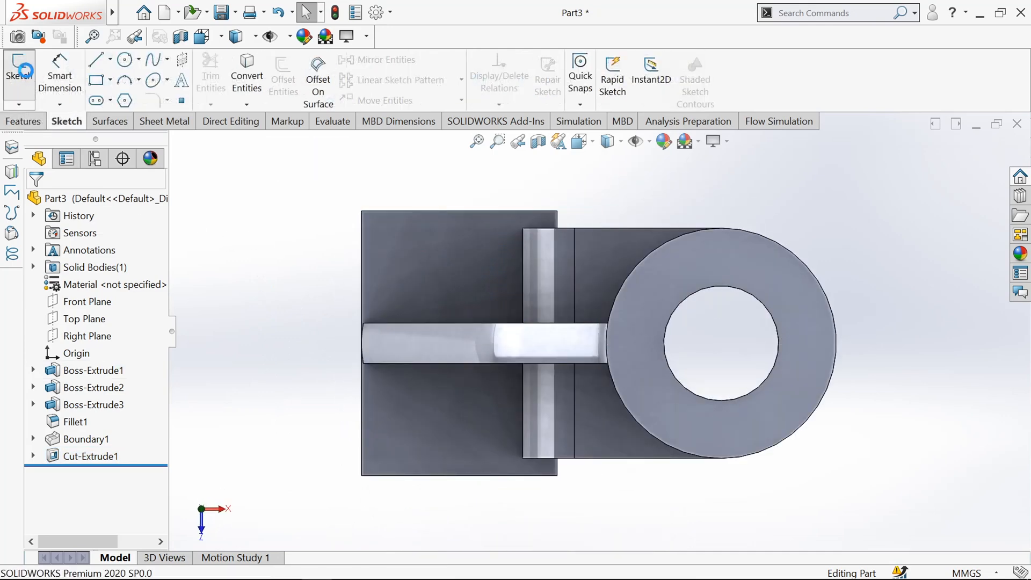
click(445, 252)
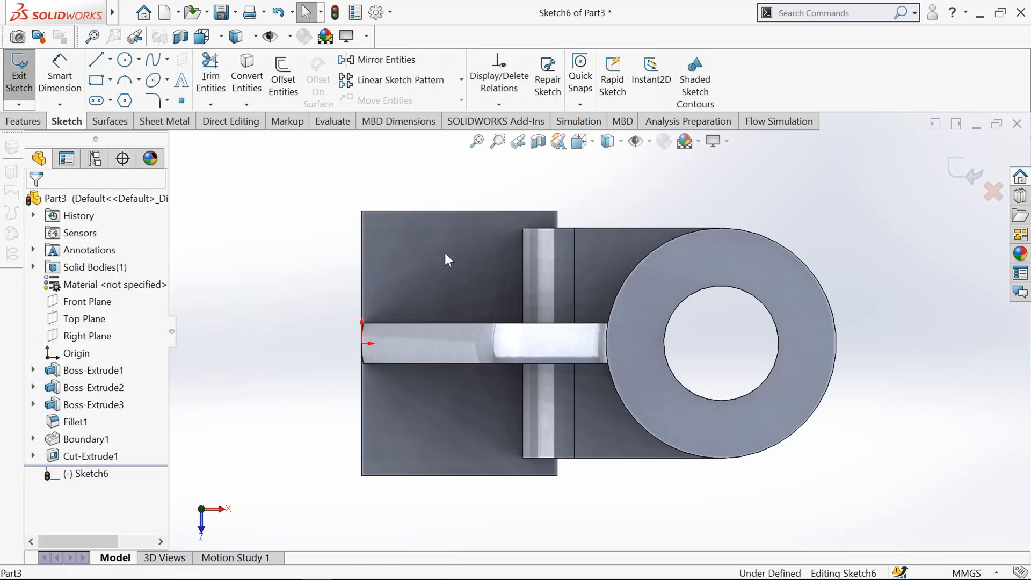
Sketch two circles on the base, one on each side of the rib, with radii of about 9.2 mm and 8.9 mm.
click(124, 61)
click(430, 282)
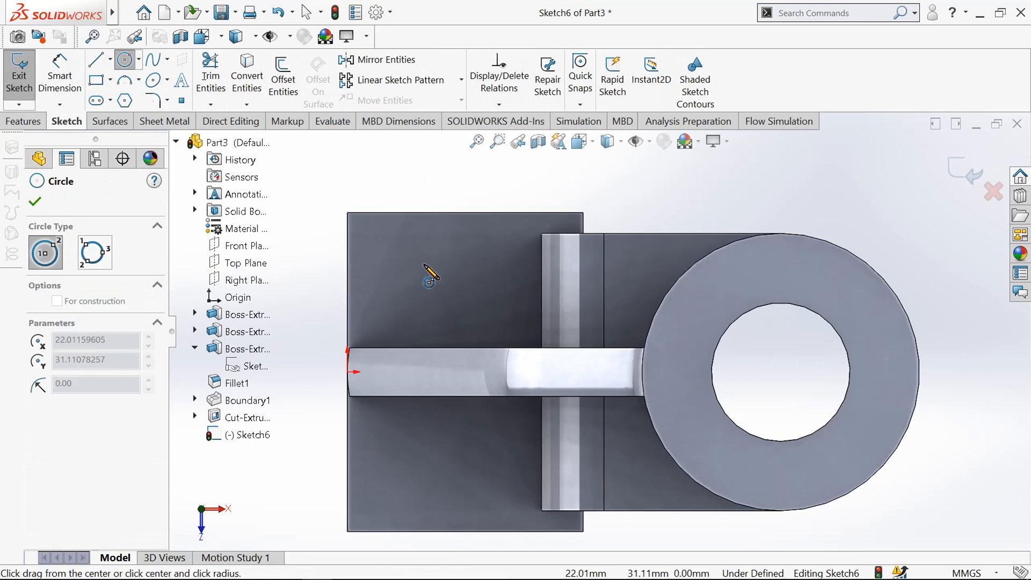
click(437, 294)
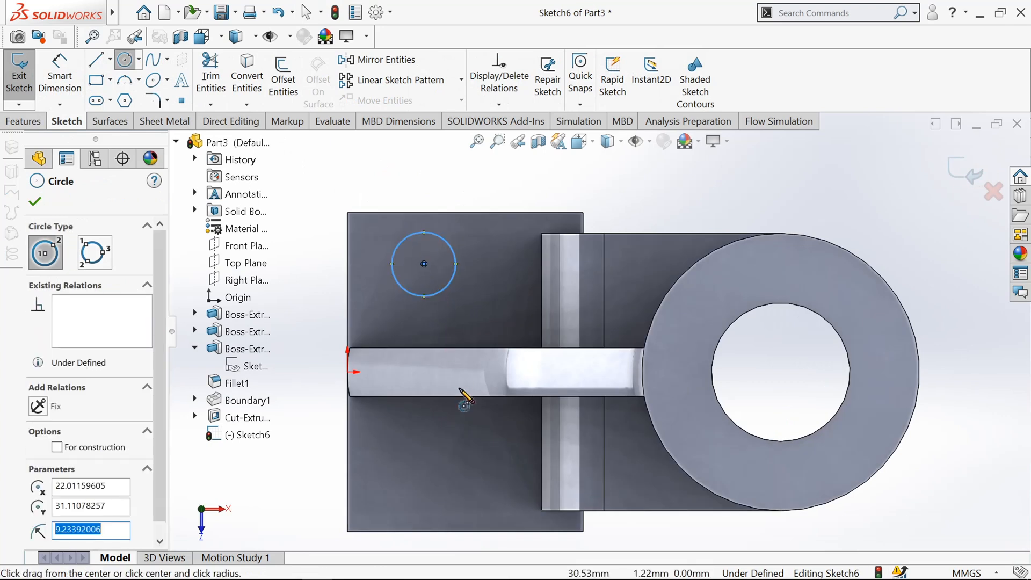
click(423, 479)
click(396, 466)
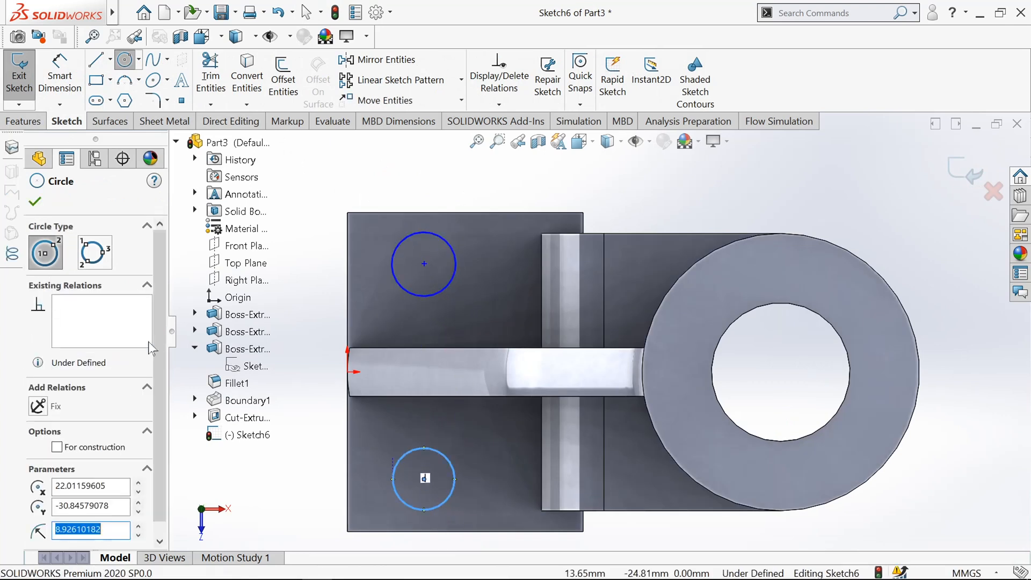
click(35, 201)
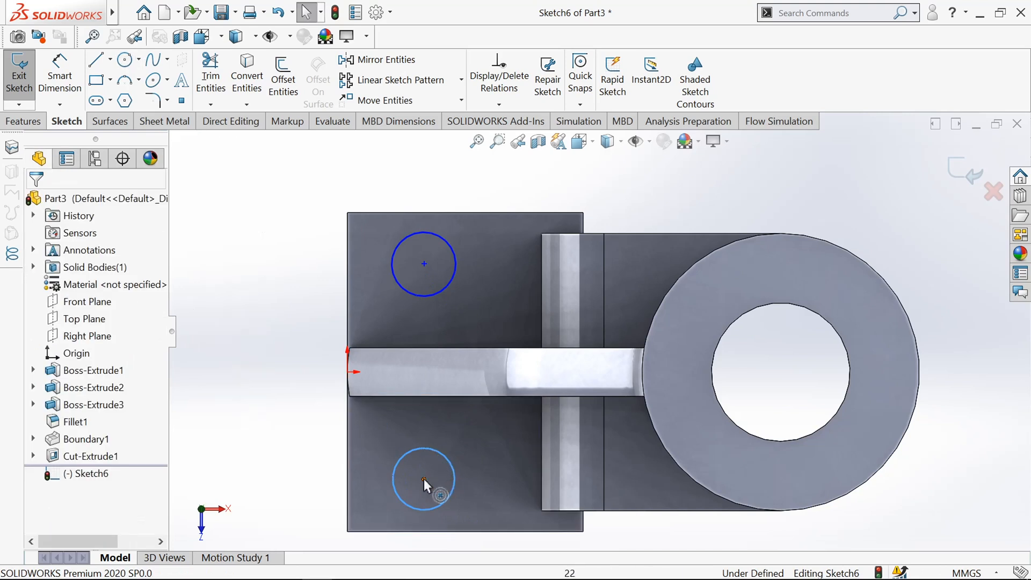
Align the centres of the two base circles with a Vertical relation.
click(425, 265)
ctrl+click(424, 268)
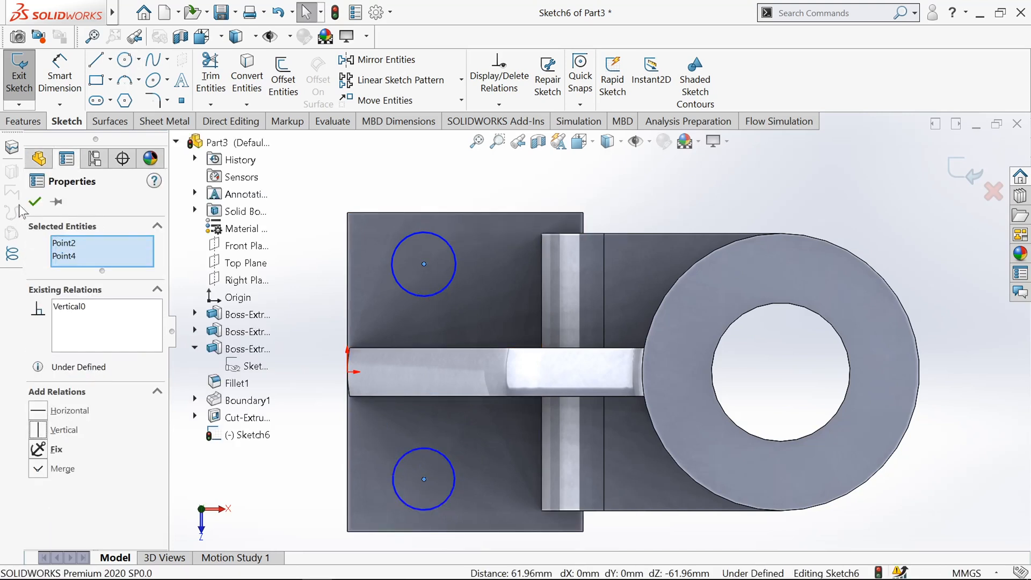
click(35, 201)
Dimension the rear circle's centre 28 mm from the base edge farthest from the cylinder.
click(60, 75)
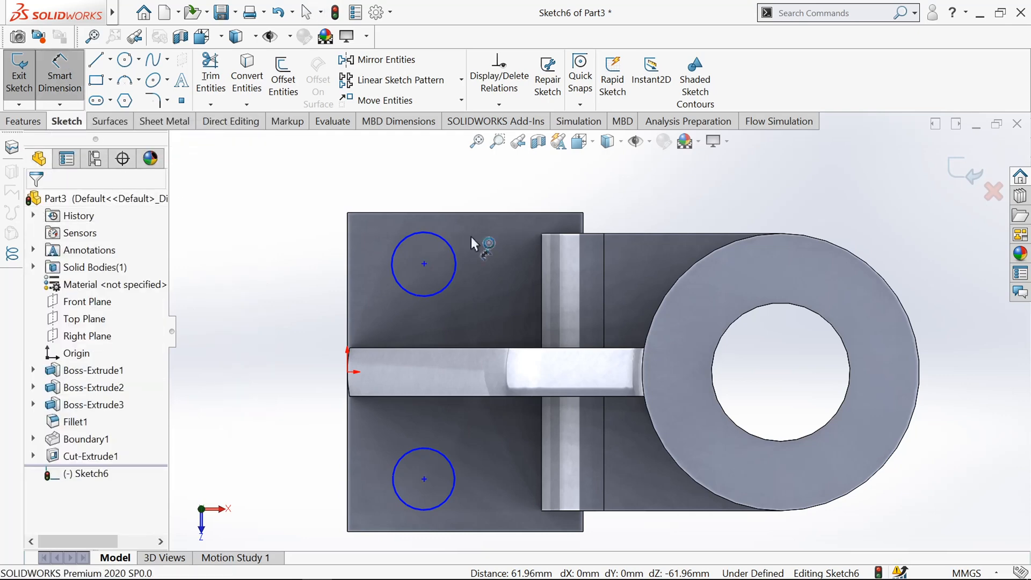
click(424, 265)
click(349, 258)
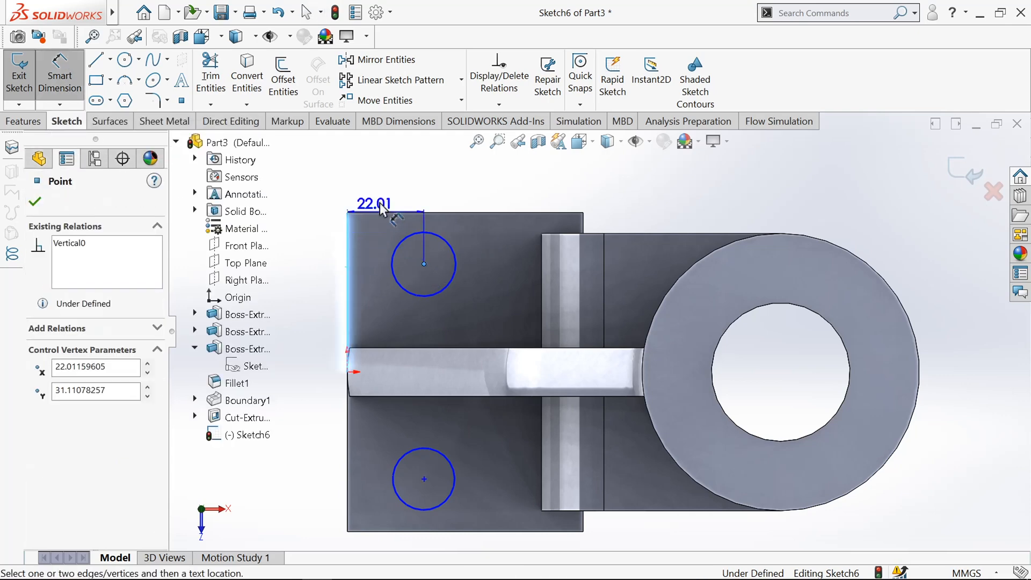
click(385, 189)
text(28)
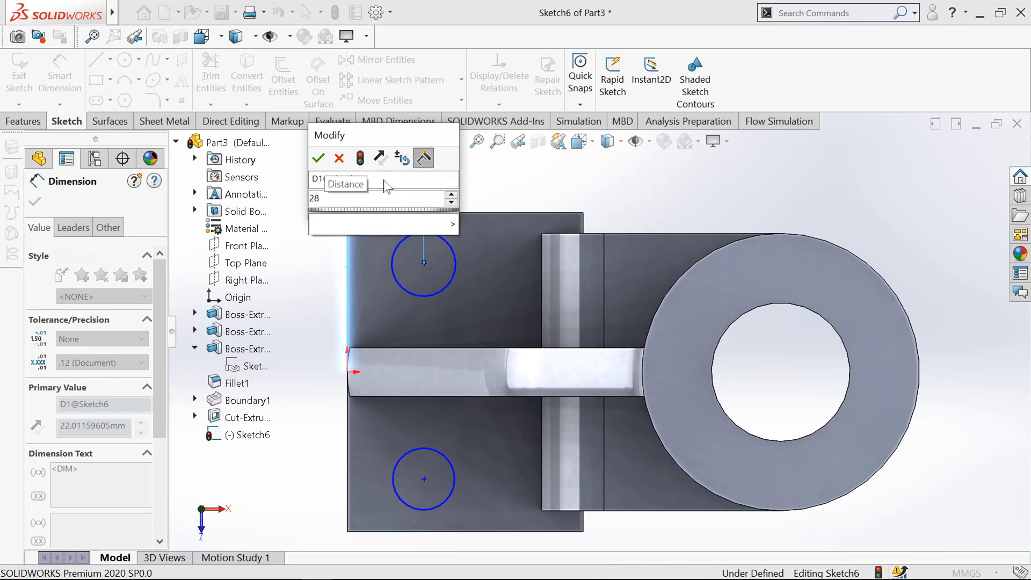
key(Return)
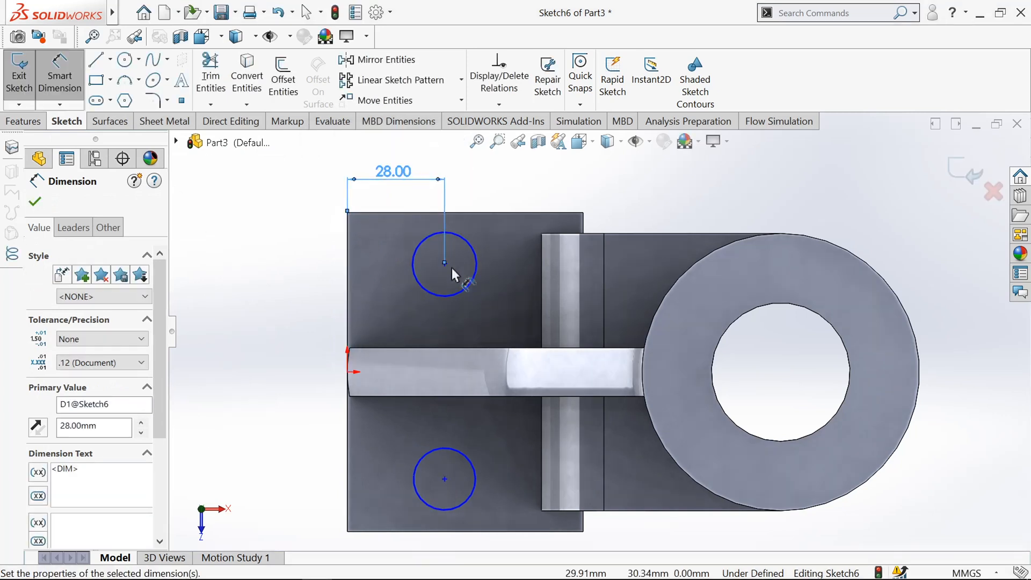
Dimension the rear circle's centre 20 mm from the base's rear edge.
click(445, 263)
click(469, 214)
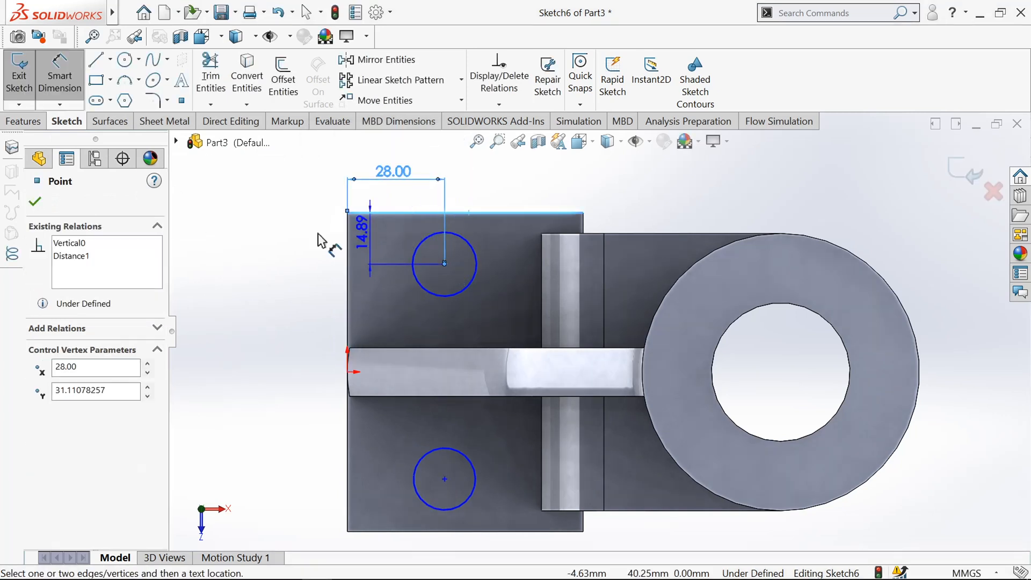
click(267, 240)
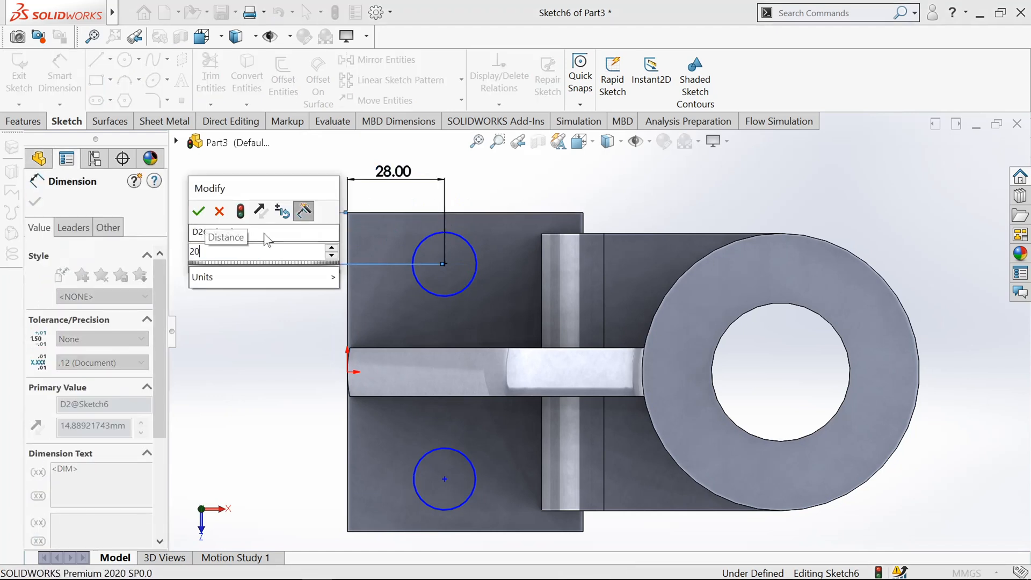
key(Return)
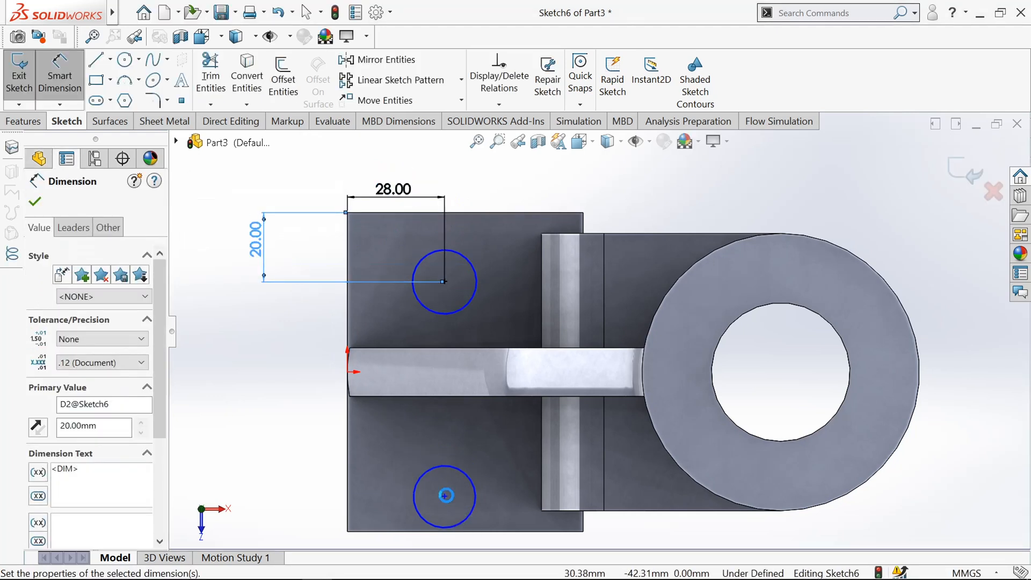
Dimension the front circle's centre 20 mm from the base's front edge.
click(444, 497)
click(419, 532)
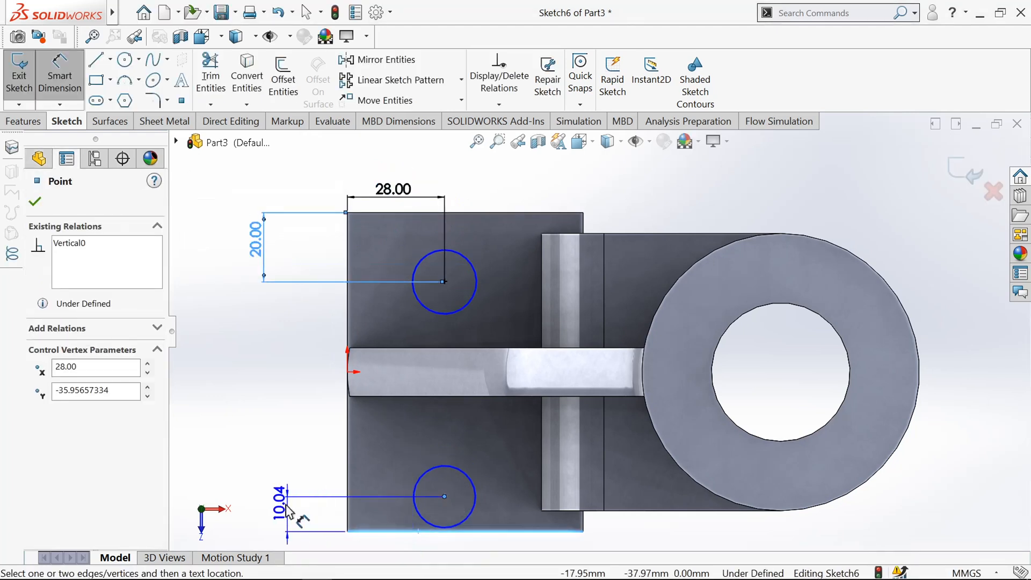
click(280, 505)
text(20)
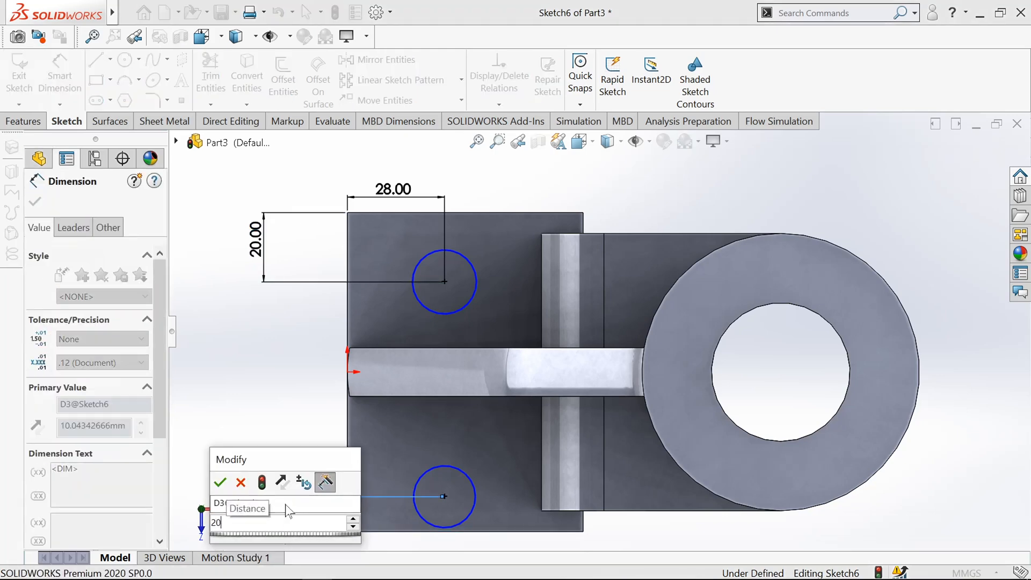
key(Return)
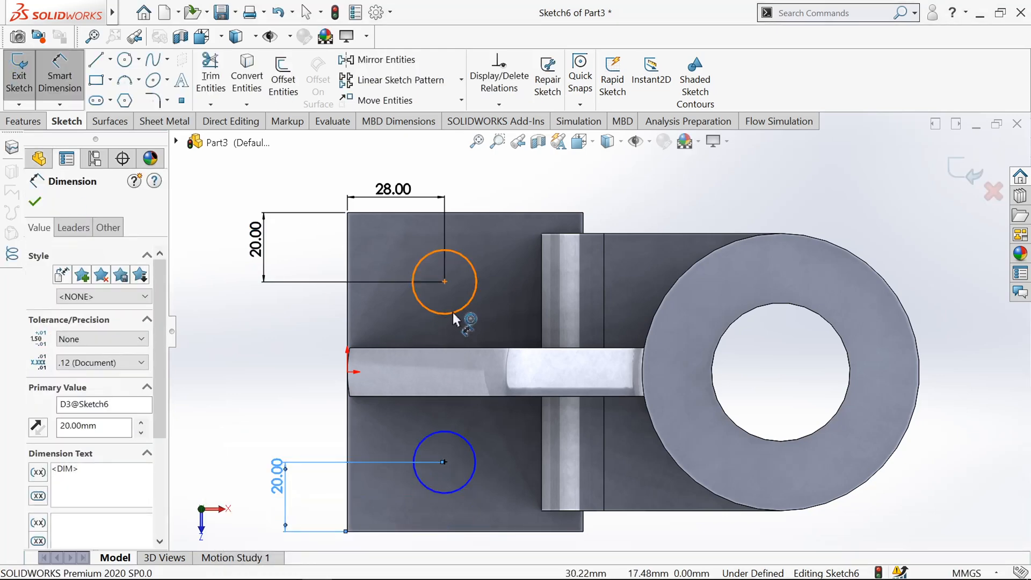
Set the diameter of both base circles to 16 mm and finish dimensioning.
click(452, 317)
click(298, 324)
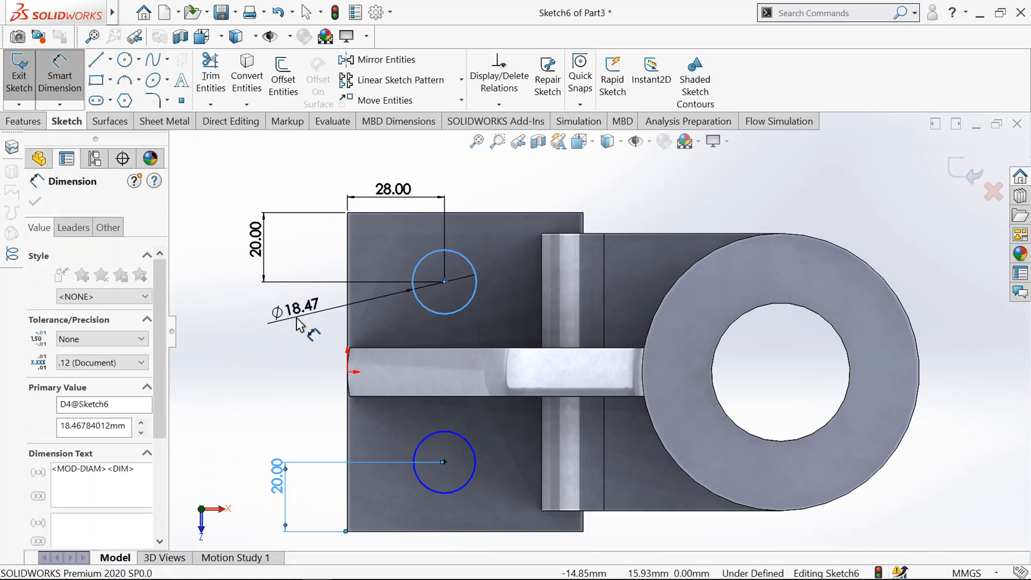
text(16)
key(Return)
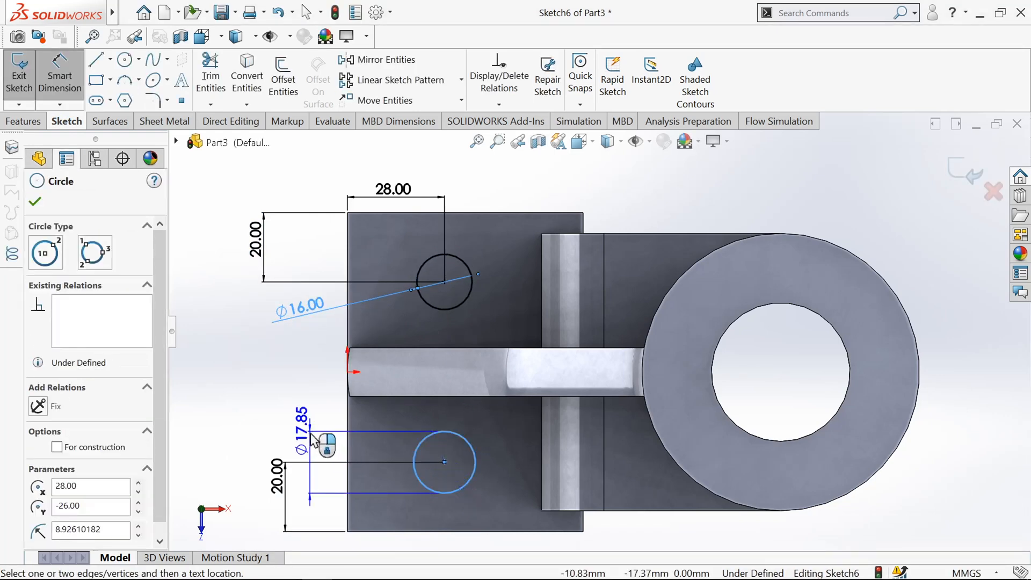
click(314, 438)
text(16)
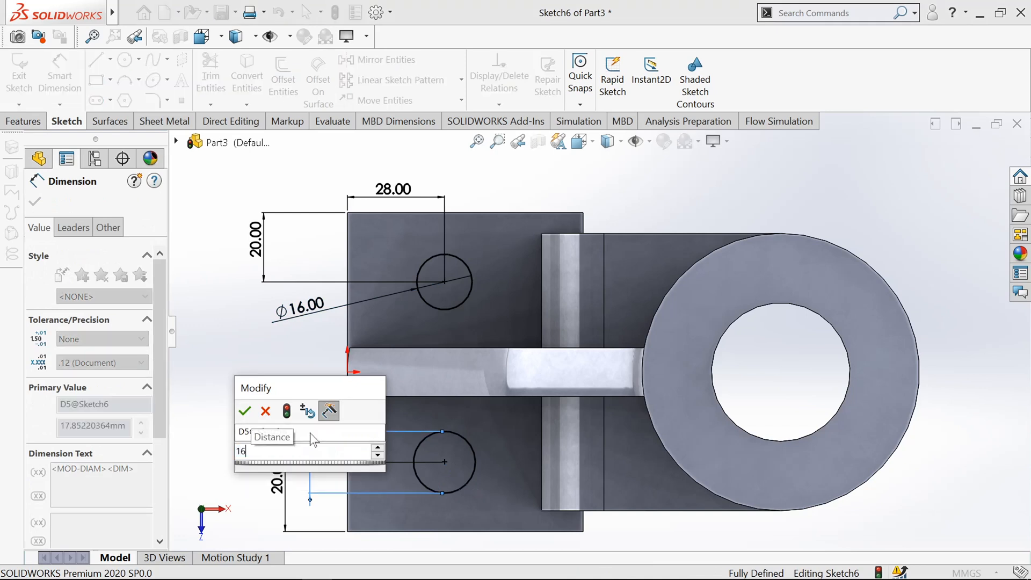
key(Return)
click(35, 201)
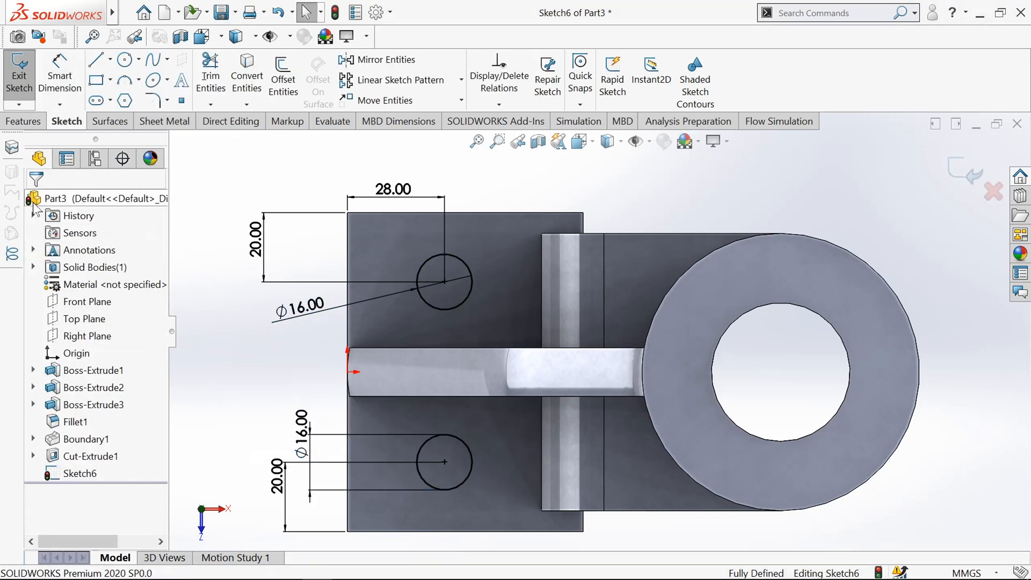
Cut both circles down through the base with a blind Extruded Cut 43 mm deep.
click(19, 82)
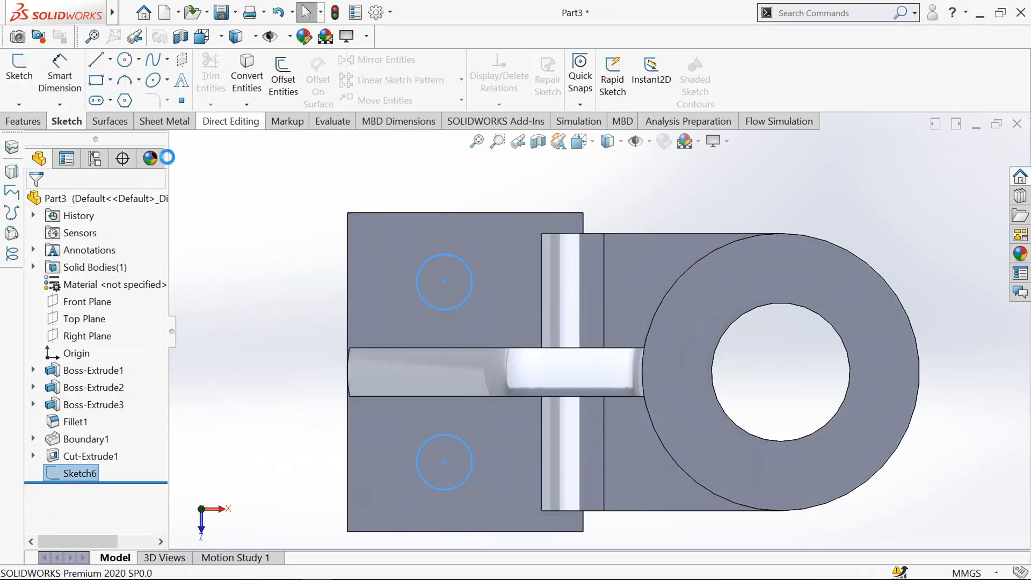
click(224, 85)
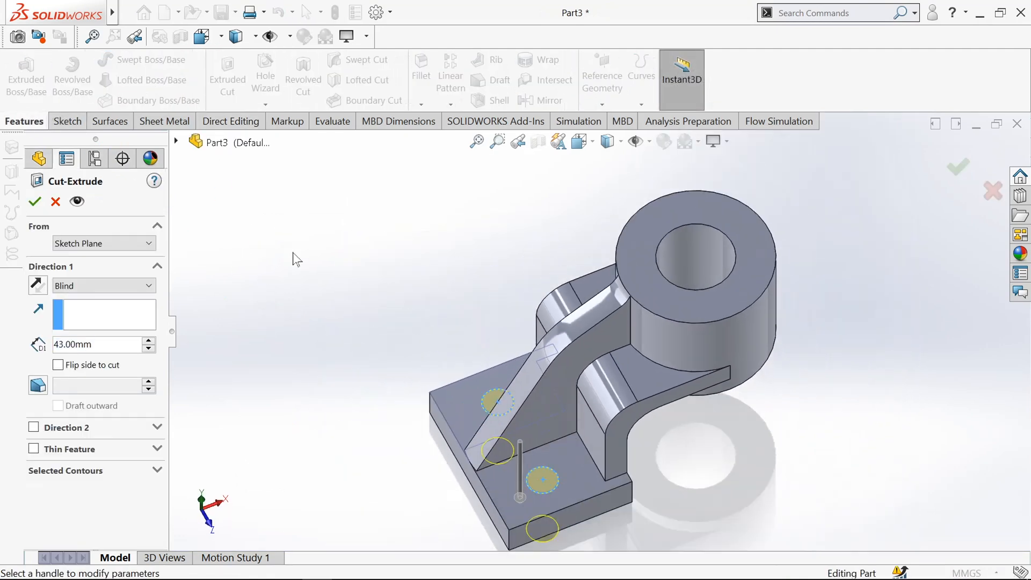
click(35, 202)
middle_drag(373, 429, 498, 422)
scroll(505, 412, down, 4)
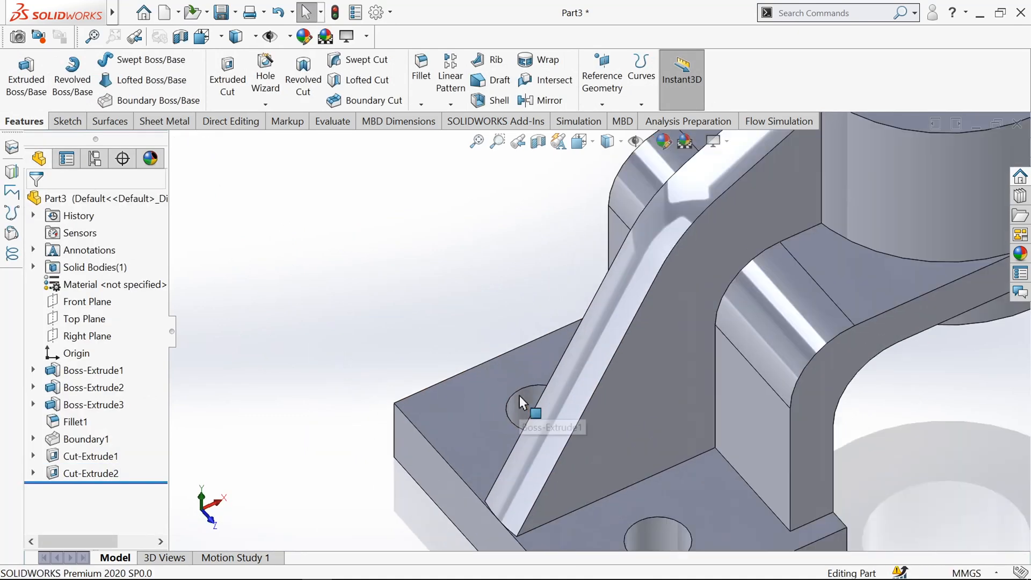
scroll(520, 396, up, 3)
scroll(501, 441, up, 1)
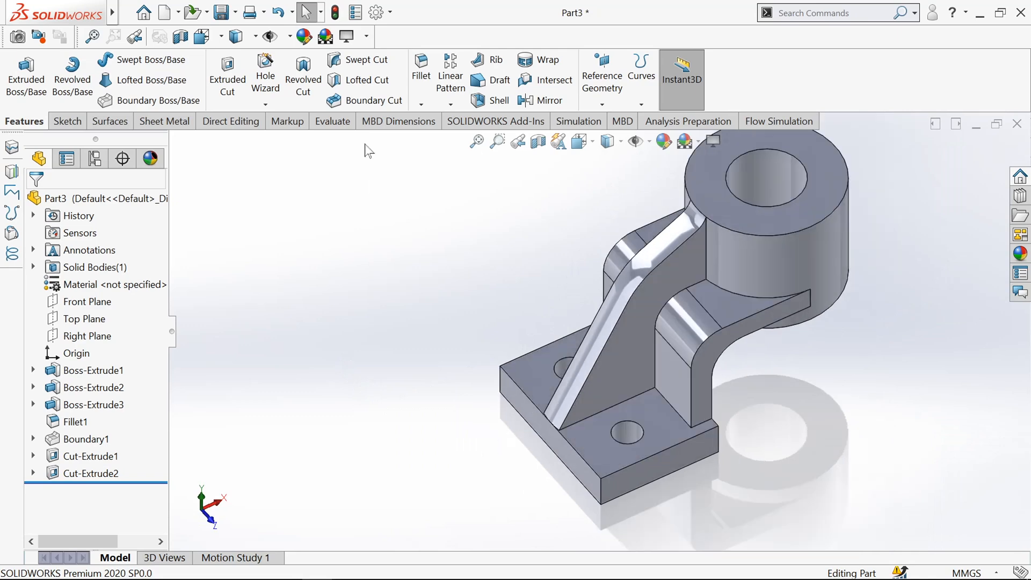
Start a fillet on the edge where the rib's front side meets the base and set its radius to 3 mm.
click(423, 72)
scroll(620, 368, down, 5)
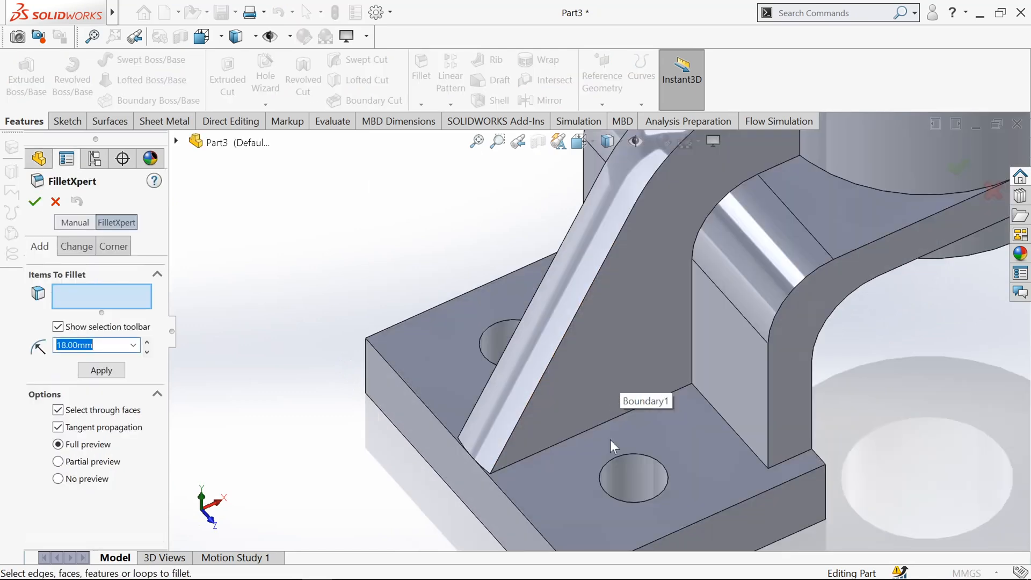
click(602, 423)
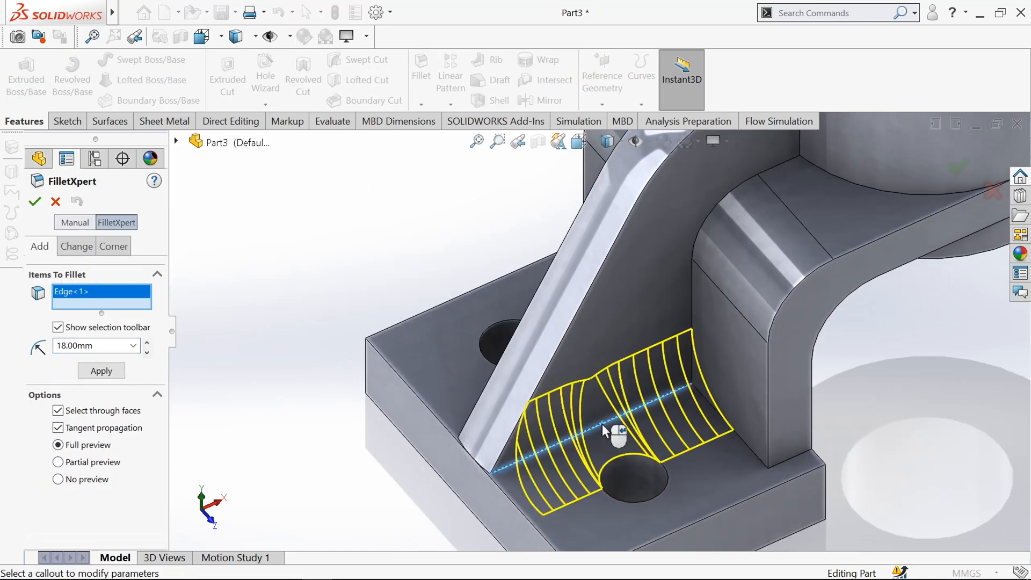
scroll(613, 424, up, 2)
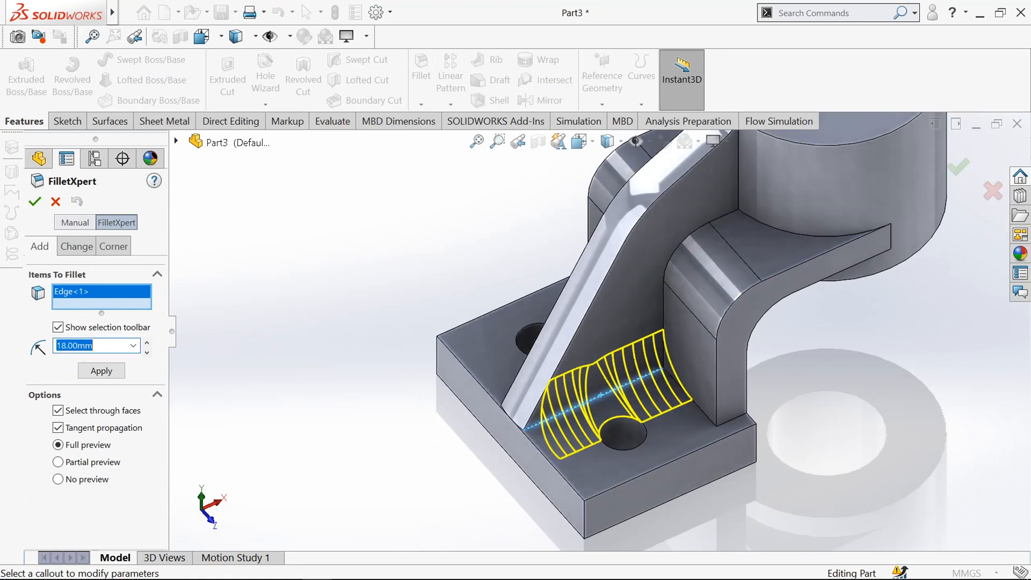
key(Return)
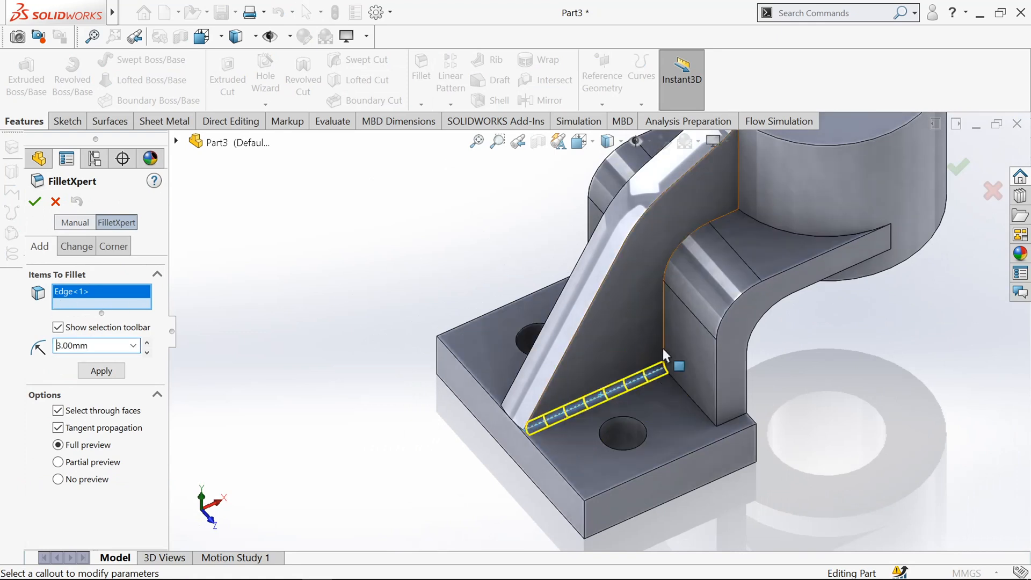
Add the rib's front edge along the upright and its rear edges along the upright and base, and apply the 3 mm fillet.
click(666, 323)
middle_drag(380, 270, 484, 278)
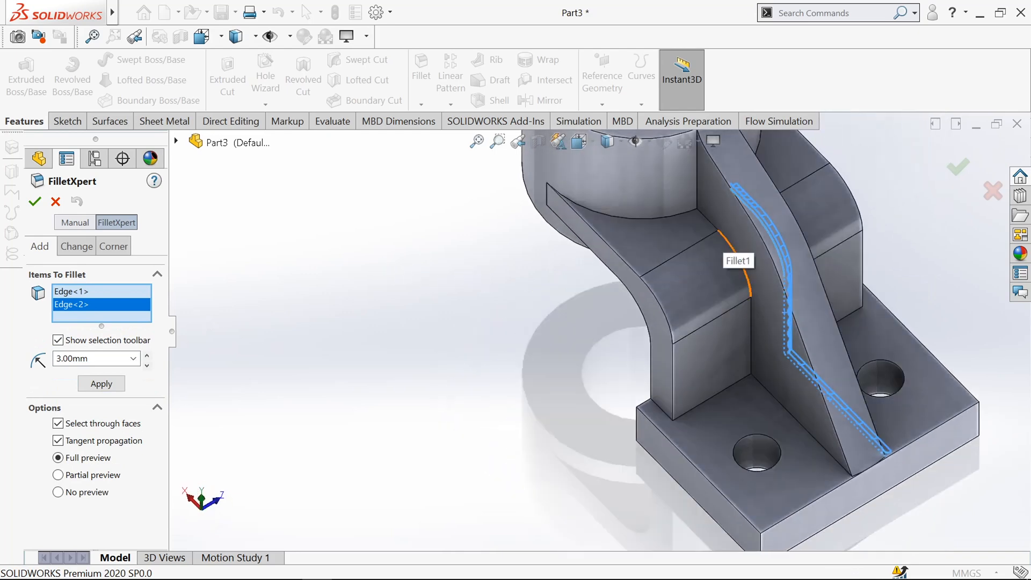
click(729, 241)
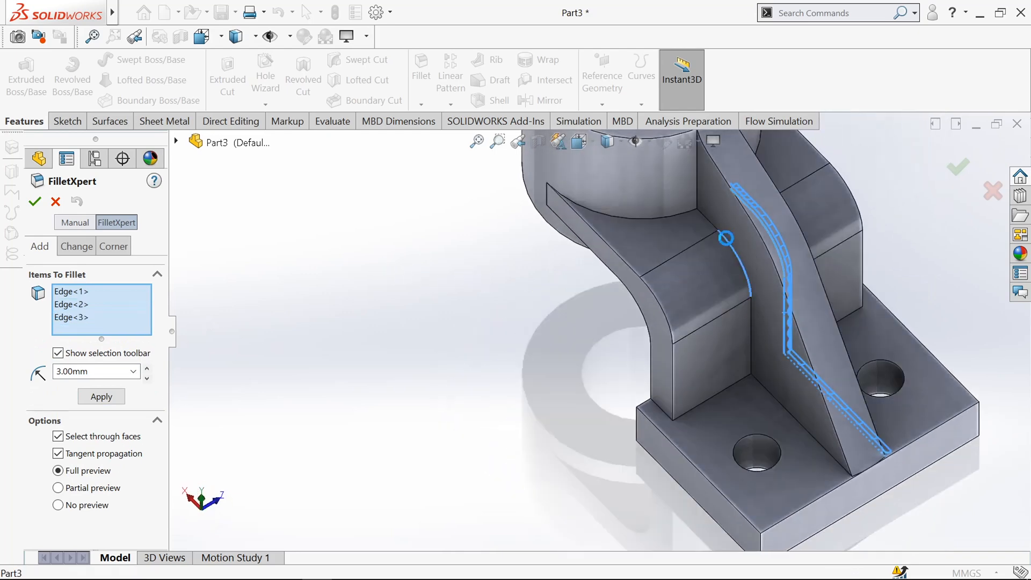
click(794, 415)
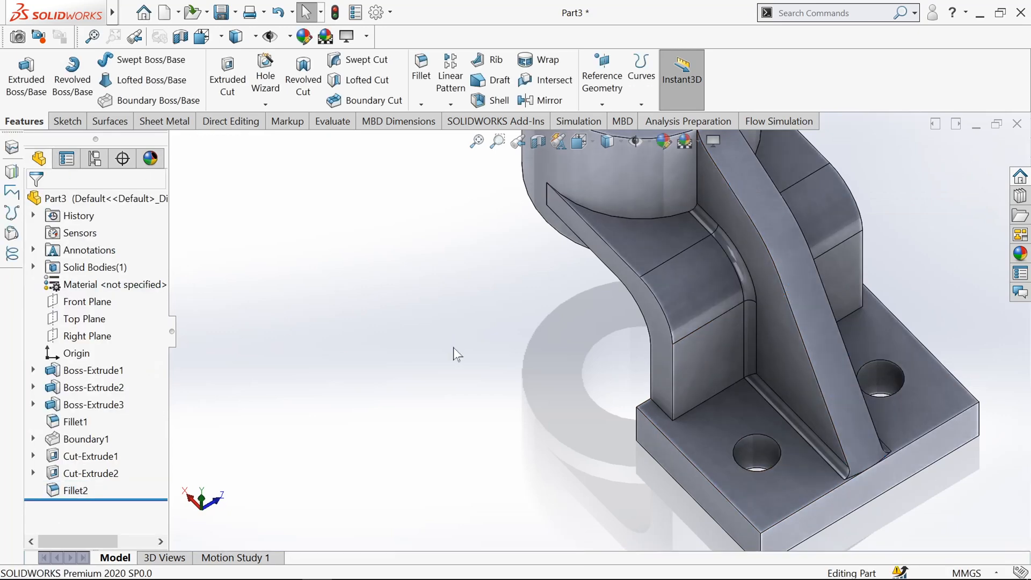
middle_drag(454, 347, 357, 322)
scroll(355, 315, up, 5)
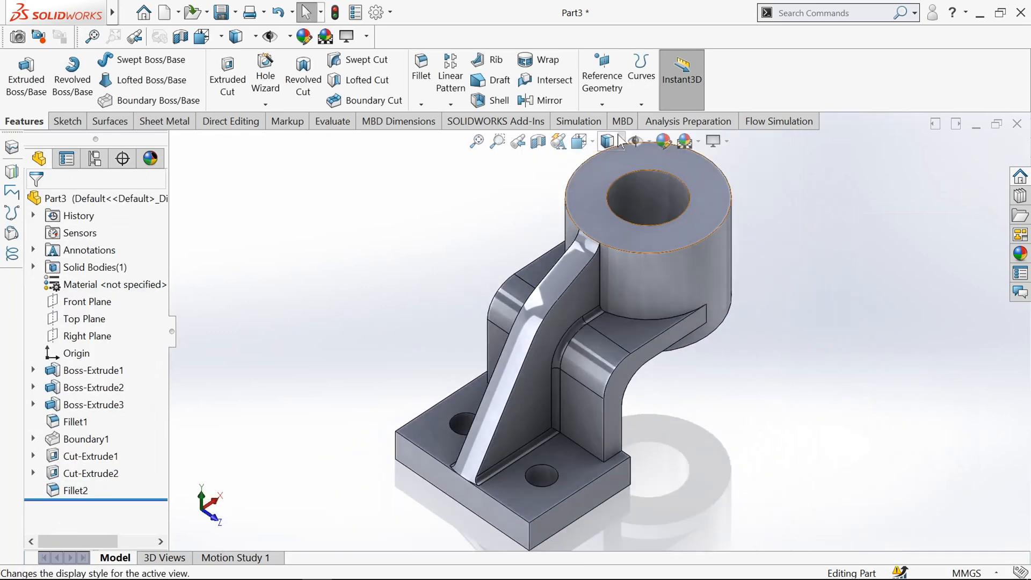
Change the model's display style to shaded without edges.
click(621, 141)
click(610, 179)
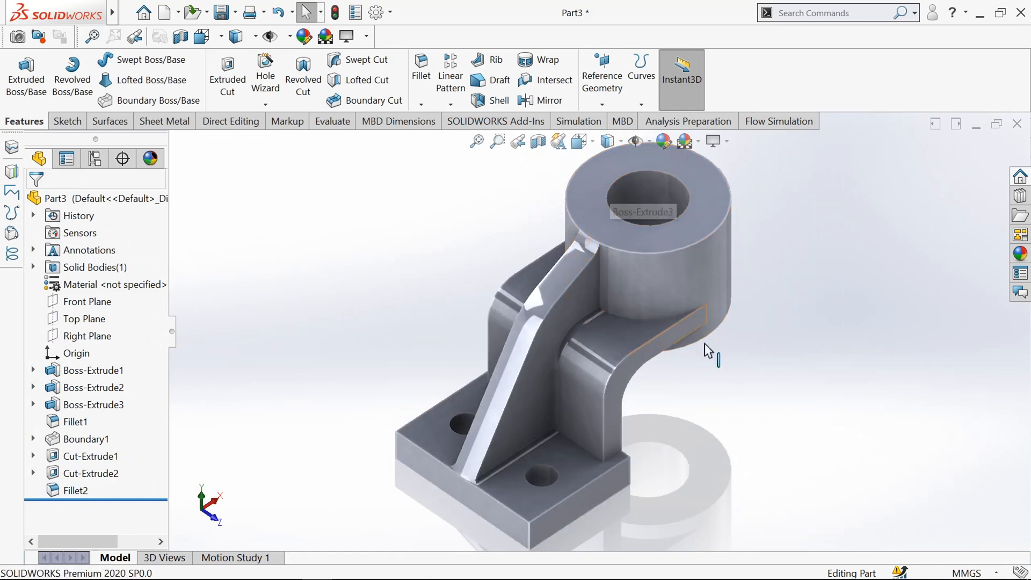
mouse_move(704, 343)
middle_down()
mouse_move(753, 353)
mouse_move(553, 353)
mouse_move(668, 350)
mouse_move(712, 369)
middle_up()
Fillet the short edges where the upright's front and rear end faces meet the base with a 3 mm radius.
click(421, 76)
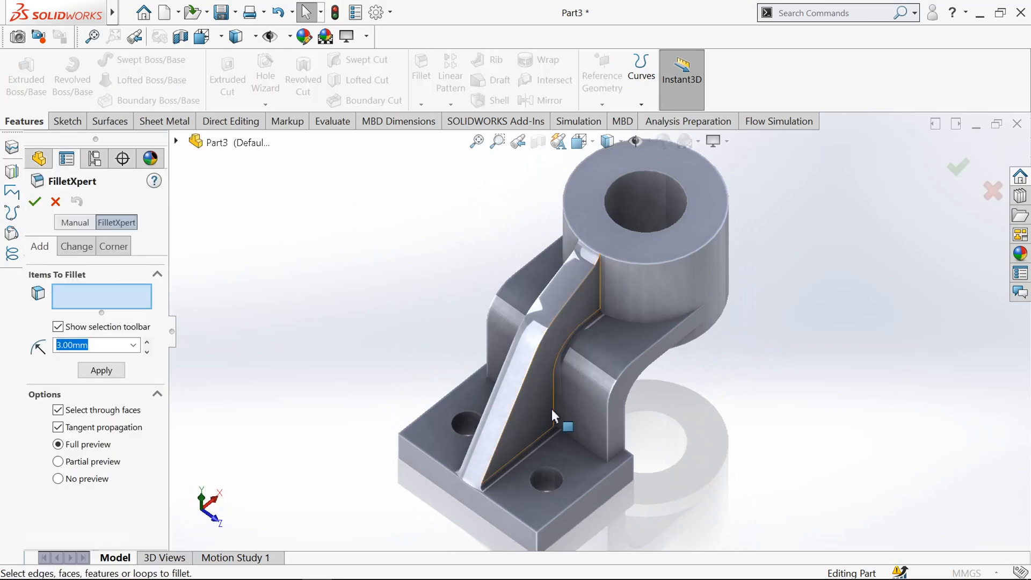
scroll(639, 458, down, 3)
scroll(617, 449, up, 1)
click(595, 439)
scroll(587, 449, up, 3)
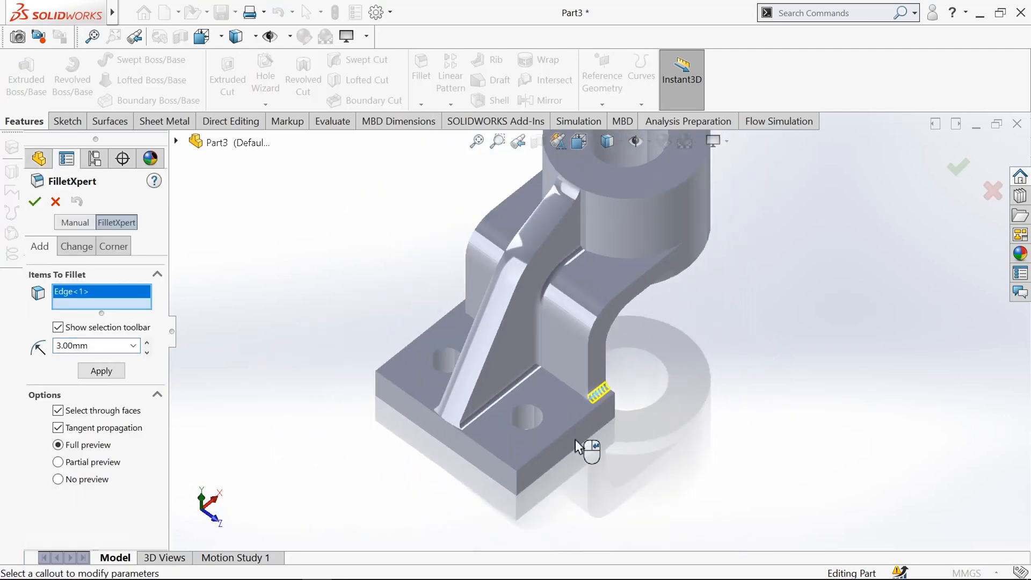
middle_drag(587, 449, 446, 318)
scroll(602, 322, down, 5)
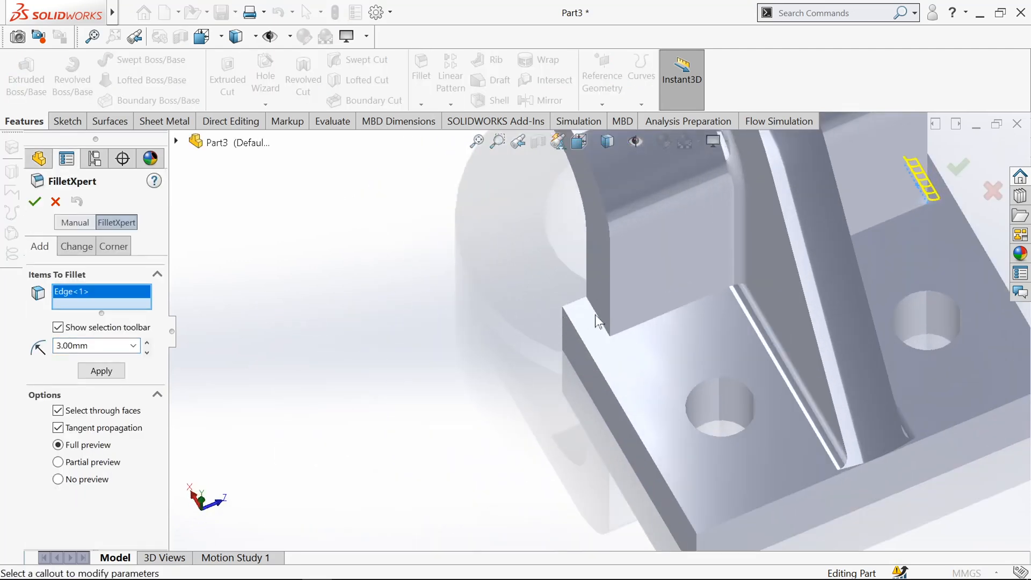
click(602, 323)
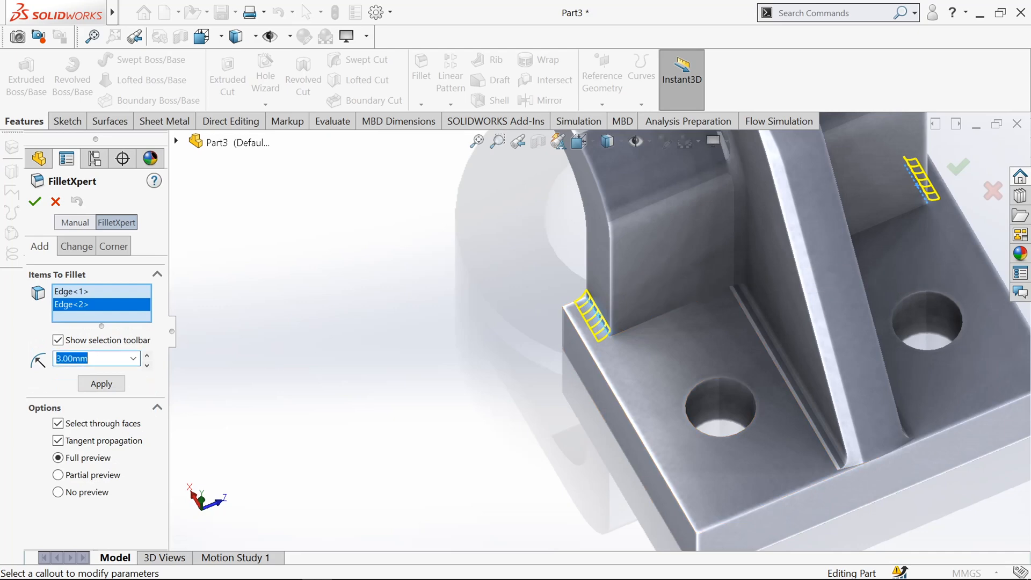
click(35, 202)
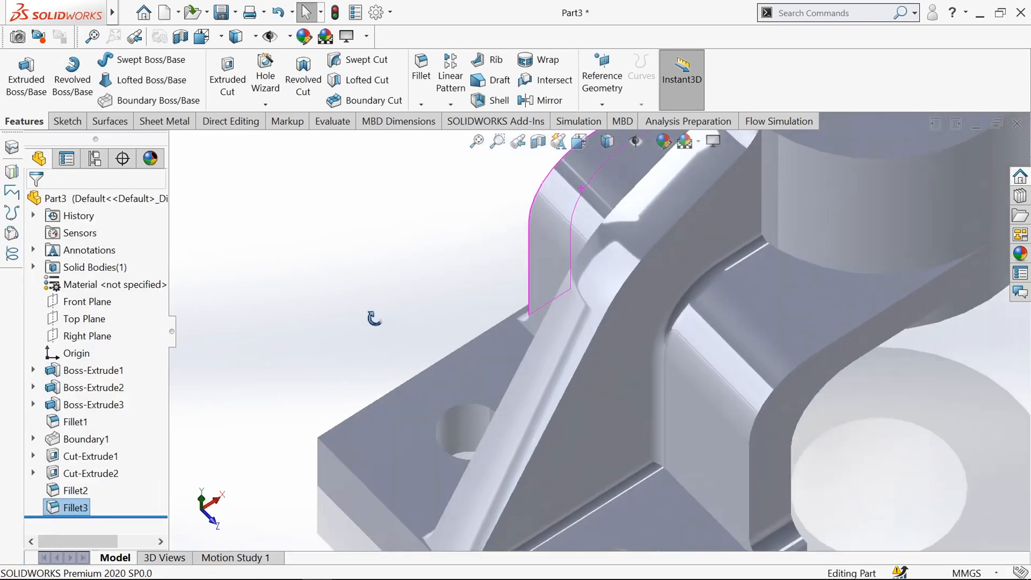
scroll(375, 318, up, 5)
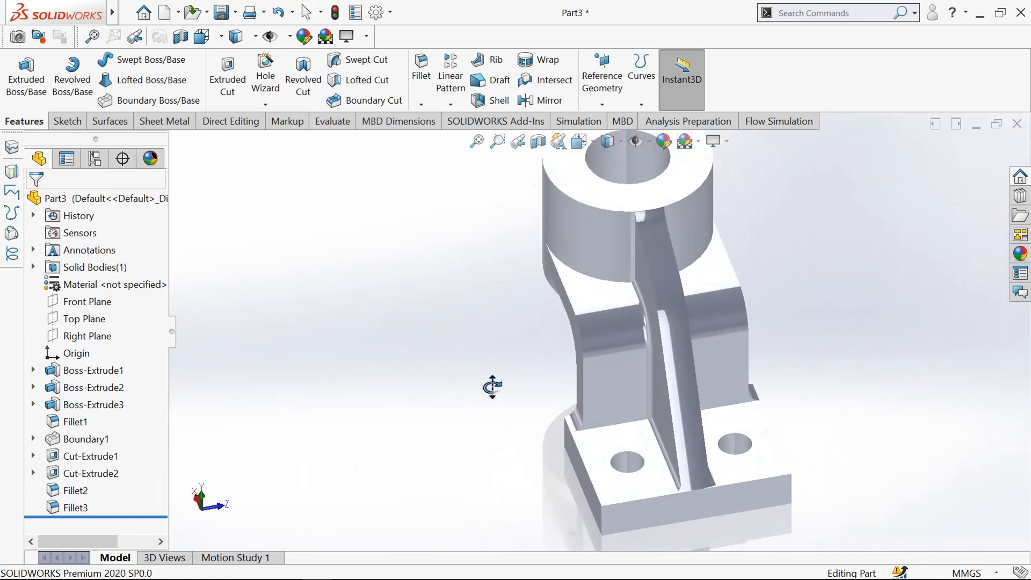